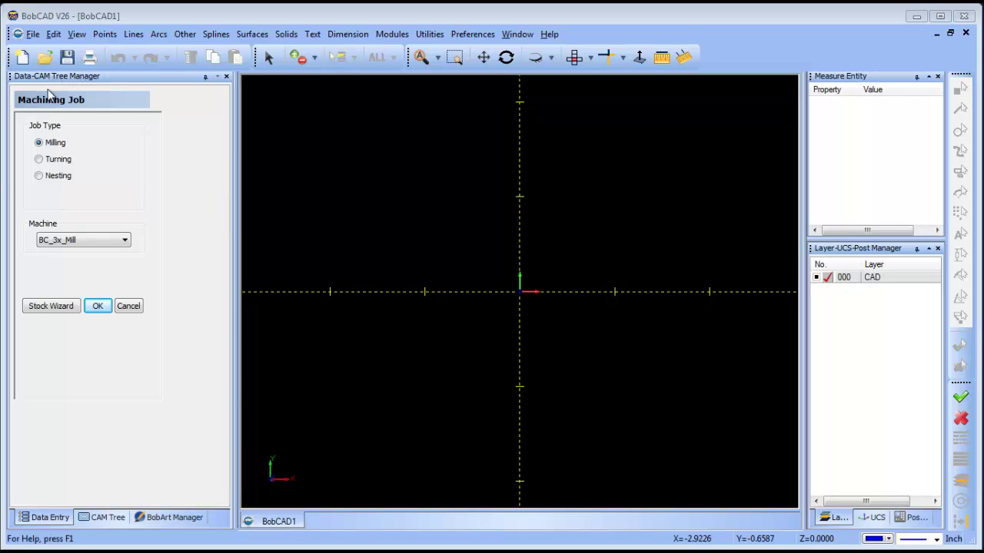
# Open the BT Sample.bbcd file from the 3_1 machining folder
pyautogui.click(32, 34)
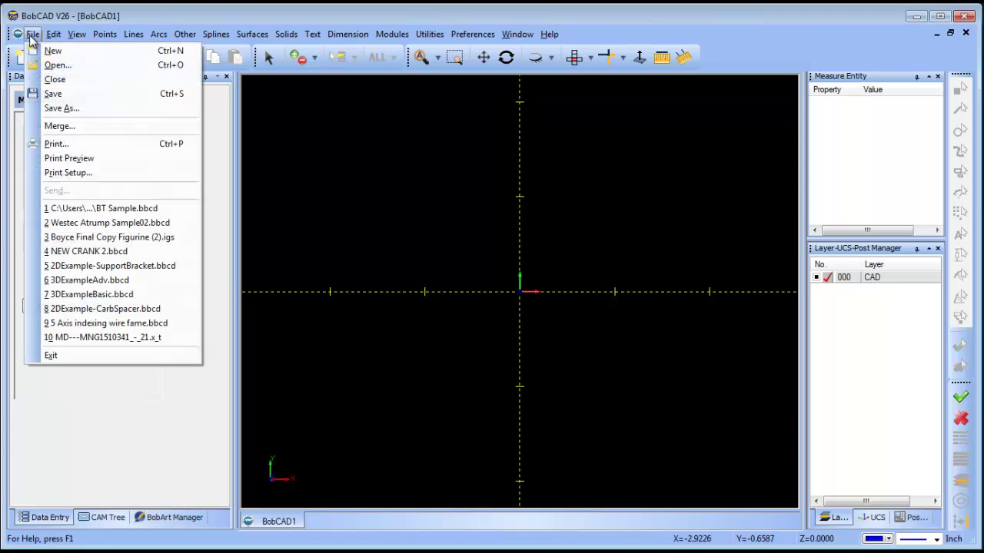
pyautogui.click(53, 64)
pyautogui.click(332, 223)
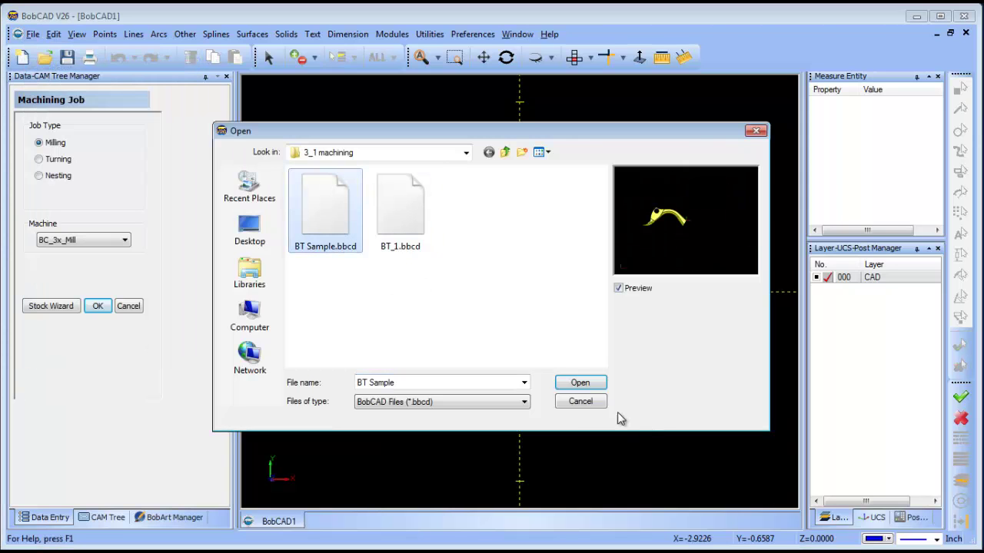
pyautogui.click(580, 382)
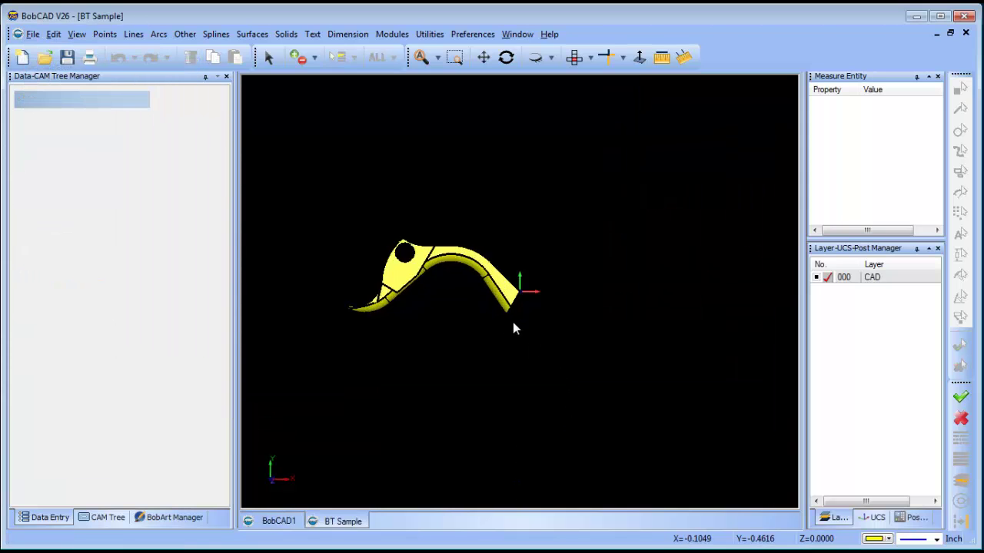
# Set up a Rotate of the part by -90° about the X axis, using an entered origin at 0, 0, 0
pyautogui.click(505, 57)
pyautogui.moveTo(527, 346); pyautogui.dragTo(481, 268)
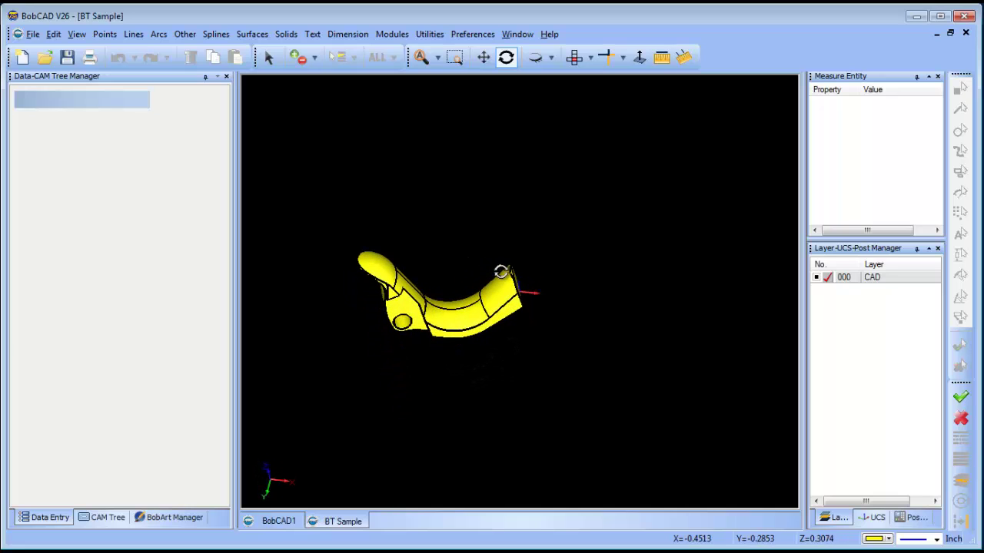
pyautogui.click(576, 66)
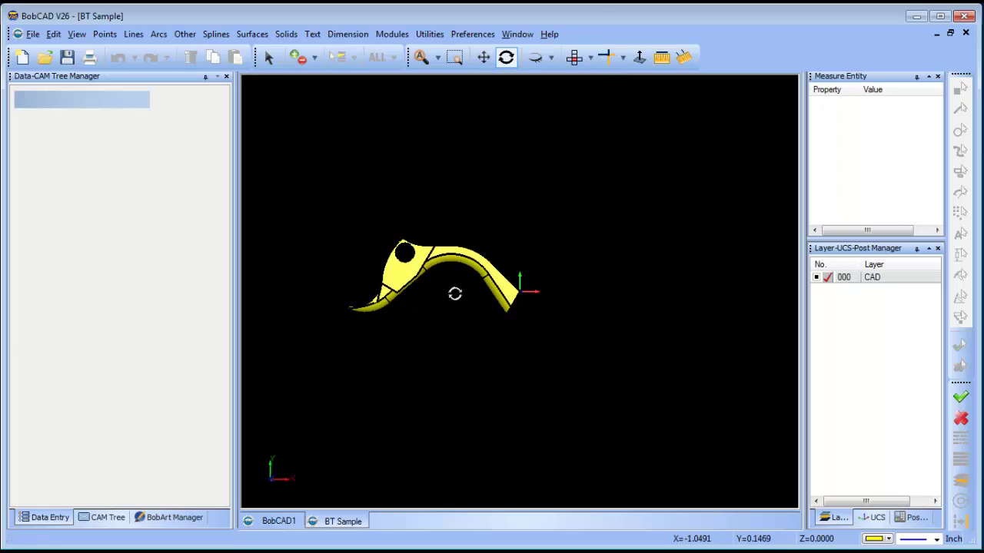
pyautogui.moveTo(453, 292); pyautogui.dragTo(472, 309)
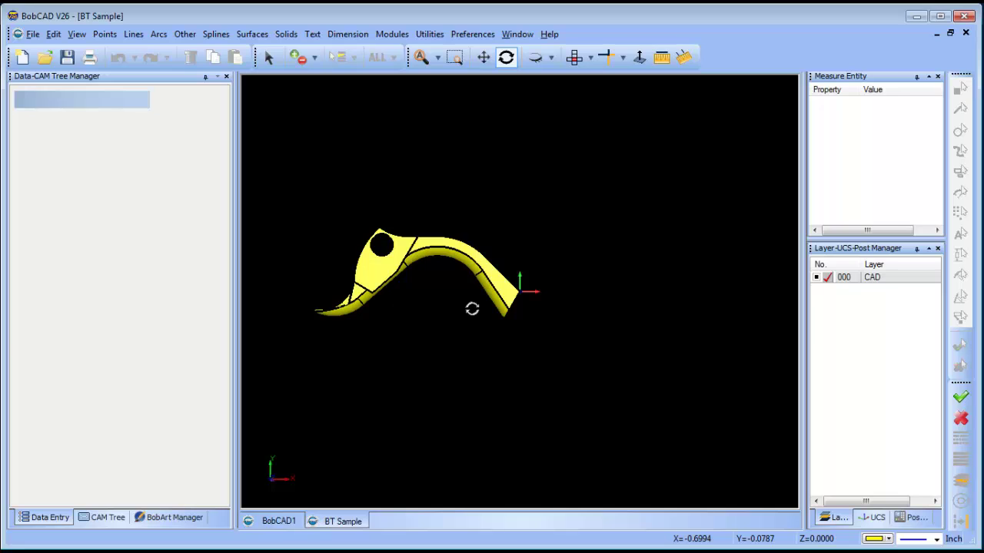
pyautogui.click(428, 34)
pyautogui.click(456, 77)
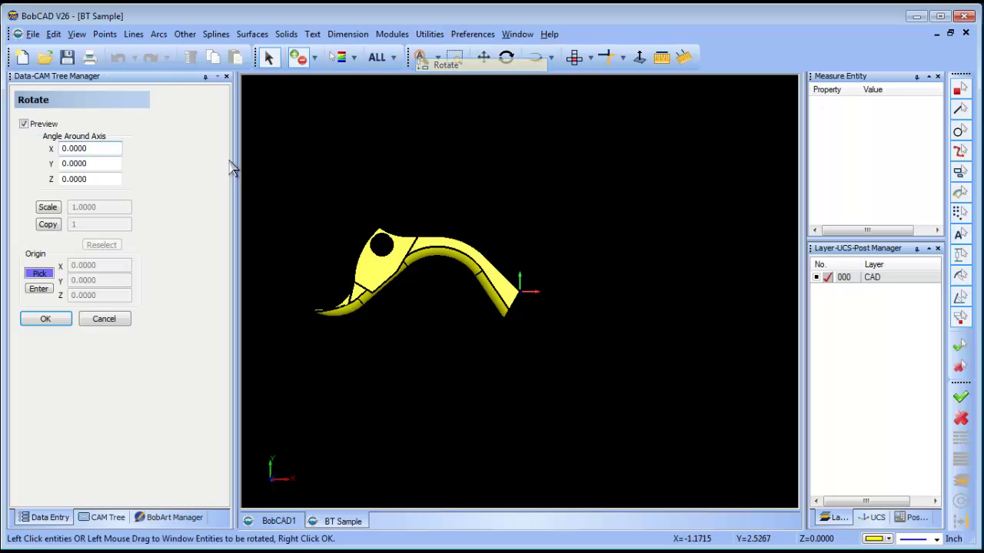
pyautogui.click(103, 149)
pyautogui.write('-90')
pyautogui.click(39, 288)
pyautogui.click(400, 258)
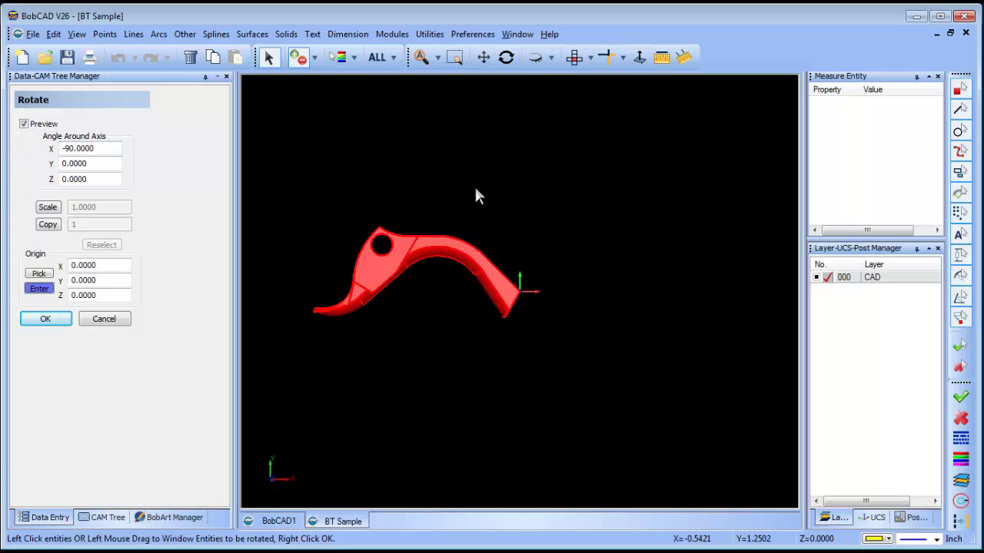
pyautogui.rightClick(477, 204)
pyautogui.click(534, 212)
# Restart Rotate, select the whole part again and apply the -90° rotation about the X axis
pyautogui.click(429, 33)
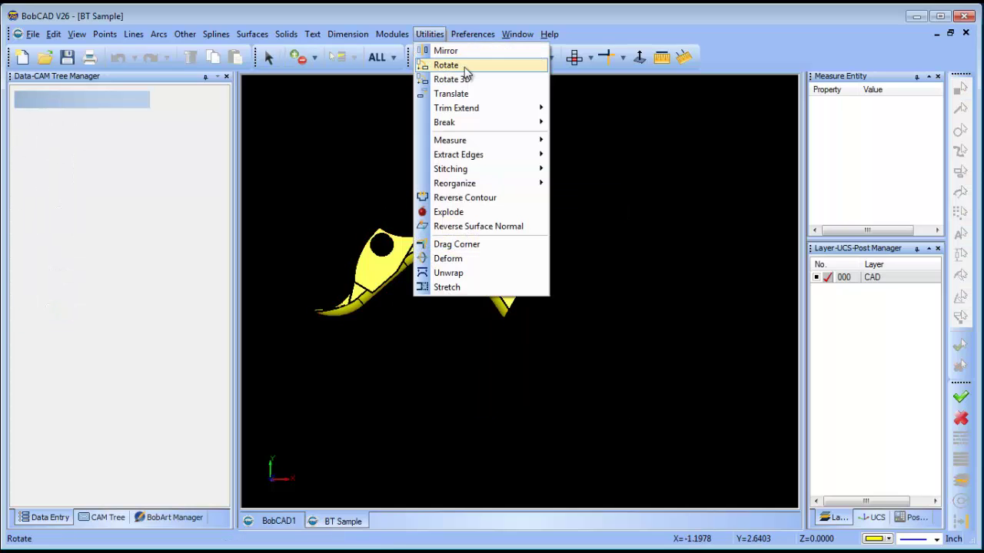
pyautogui.click(464, 66)
pyautogui.click(408, 254)
pyautogui.rightClick(419, 163)
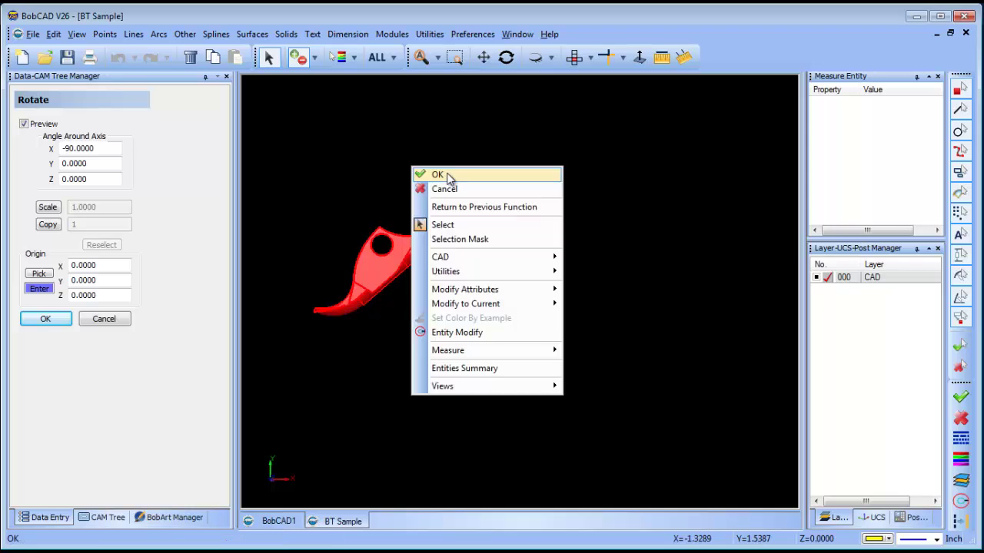
pyautogui.click(439, 172)
pyautogui.click(46, 319)
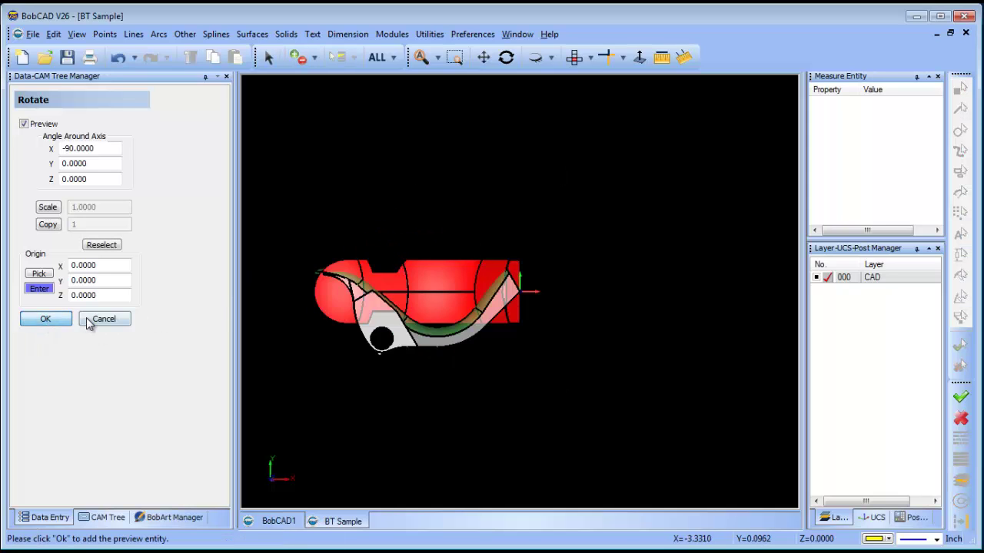
pyautogui.rightClick(442, 191)
# Translate the part repeatedly by 0.25 inch in X until its rounded end lies just past the origin on the positive X side
pyautogui.click(507, 58)
pyautogui.moveTo(504, 323); pyautogui.dragTo(511, 376)
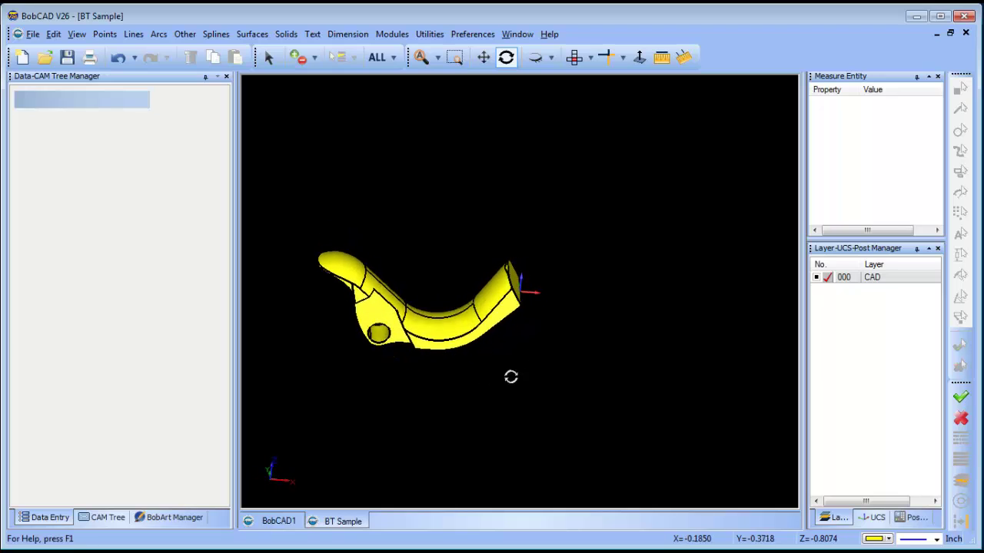
pyautogui.click(574, 57)
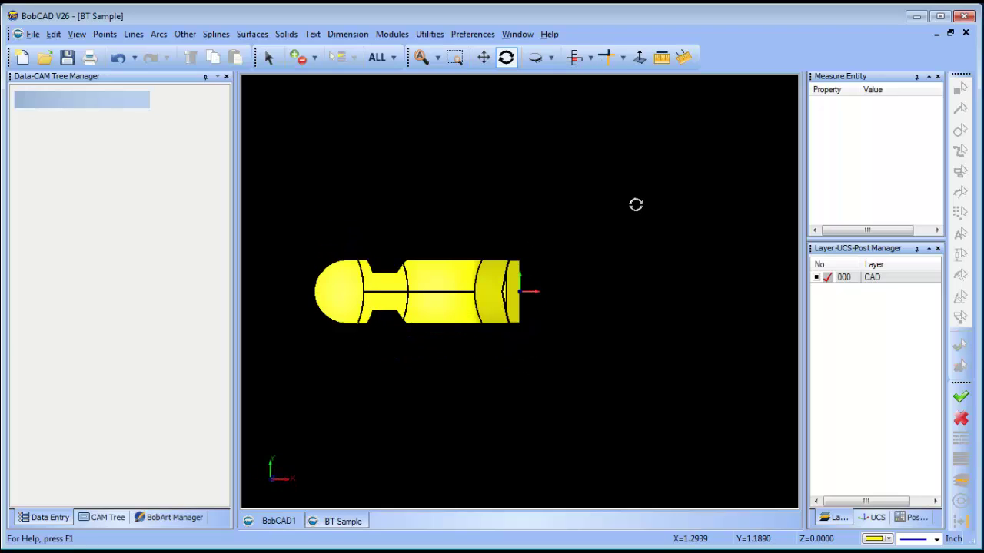
pyautogui.click(430, 34)
pyautogui.click(451, 93)
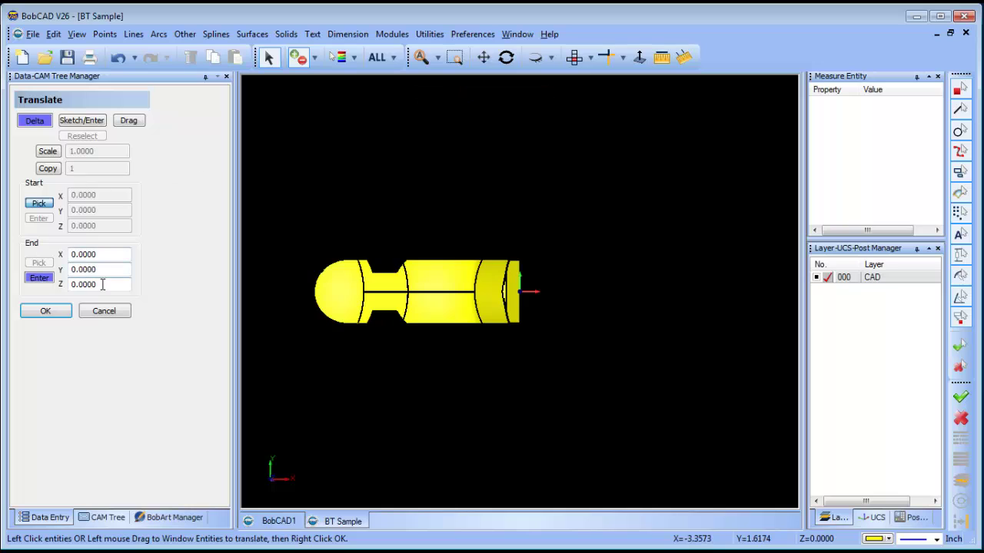
pyautogui.doubleClick(110, 255)
pyautogui.write('0.25')
pyautogui.click(409, 298)
pyautogui.rightClick(483, 215)
pyautogui.click(504, 222)
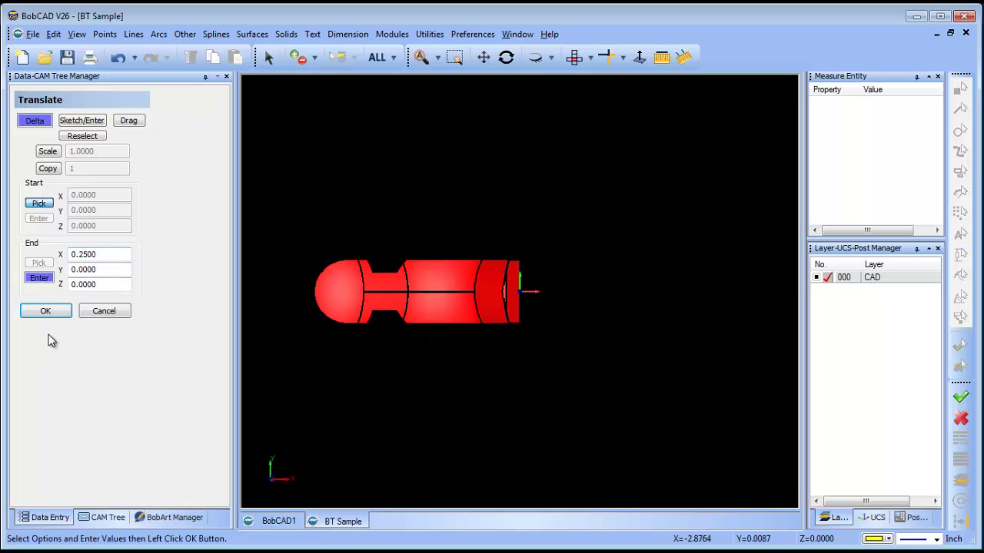
pyautogui.click(46, 312)
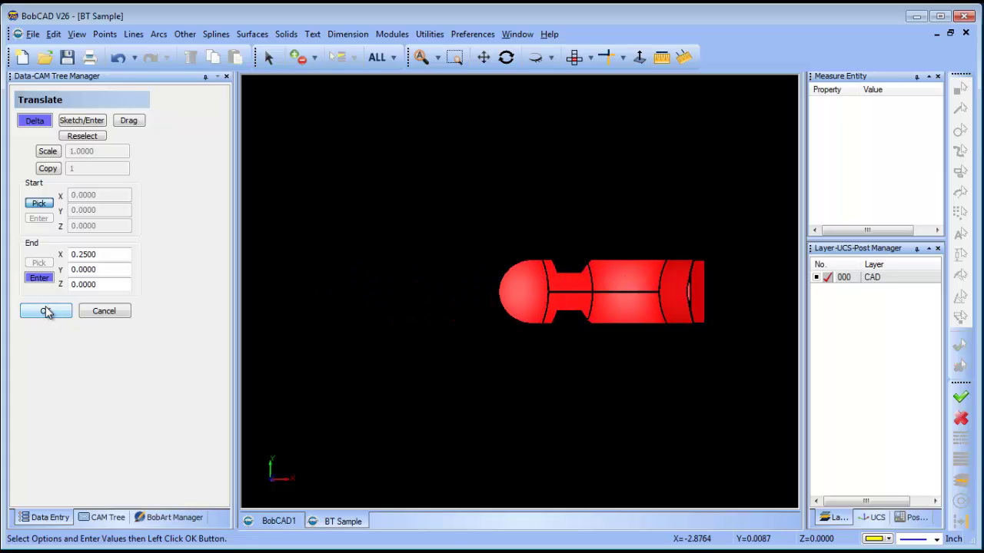
pyautogui.click(104, 311)
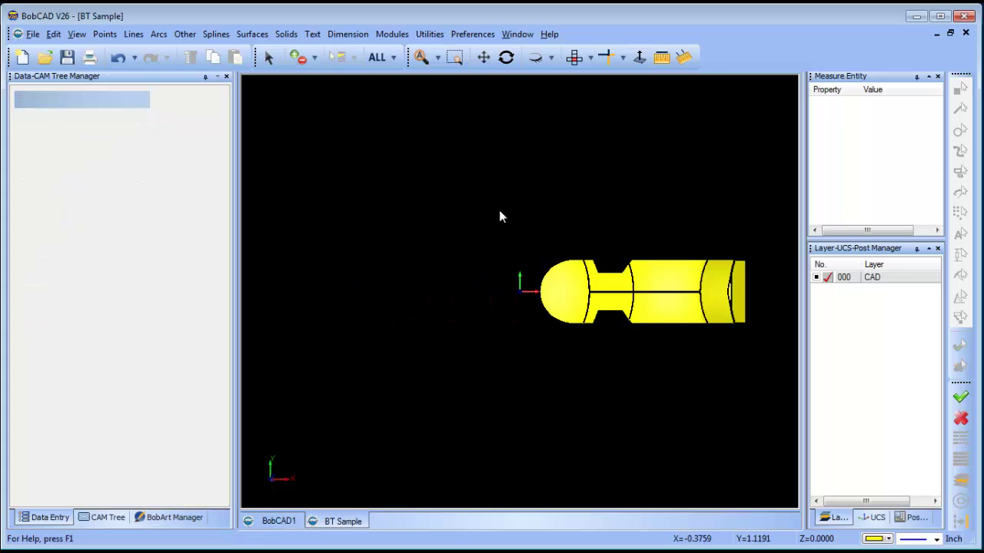
# Examine the repositioned part from several angles to check its orientation and position relative to the origin
pyautogui.scroll(-2, 504, 221)
pyautogui.moveTo(575, 248); pyautogui.dragTo(452, 272, button='middle')
pyautogui.scroll(1, 453, 272)
pyautogui.click(506, 57)
pyautogui.moveTo(584, 427); pyautogui.dragTo(545, 398)
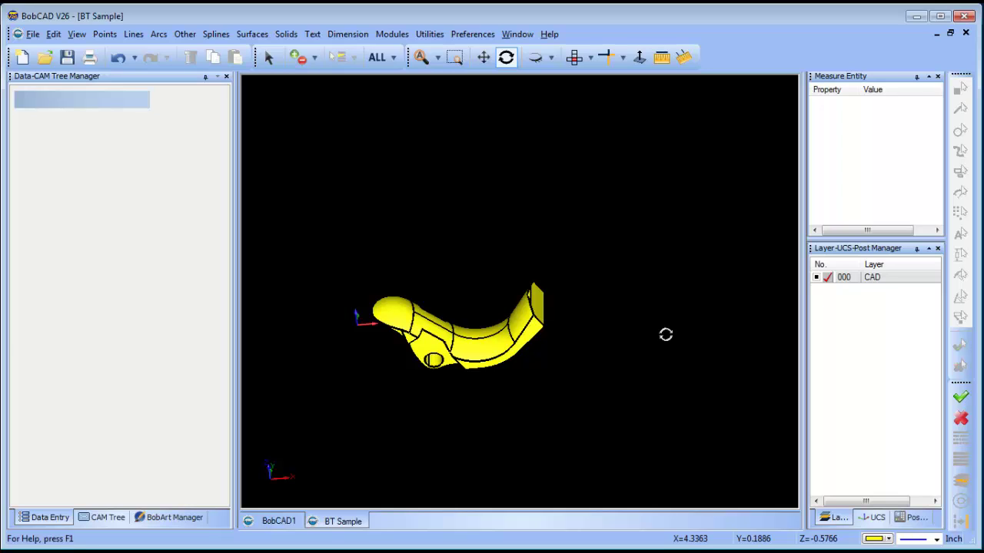
pyautogui.moveTo(595, 338); pyautogui.dragTo(593, 286)
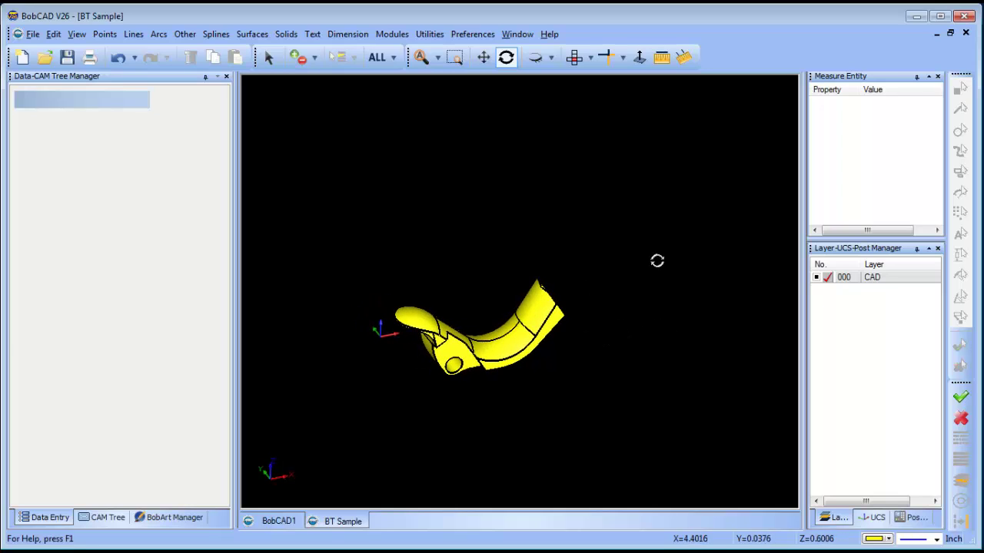
pyautogui.moveTo(527, 335); pyautogui.dragTo(622, 314)
pyautogui.click(574, 57)
pyautogui.moveTo(581, 288); pyautogui.dragTo(615, 325)
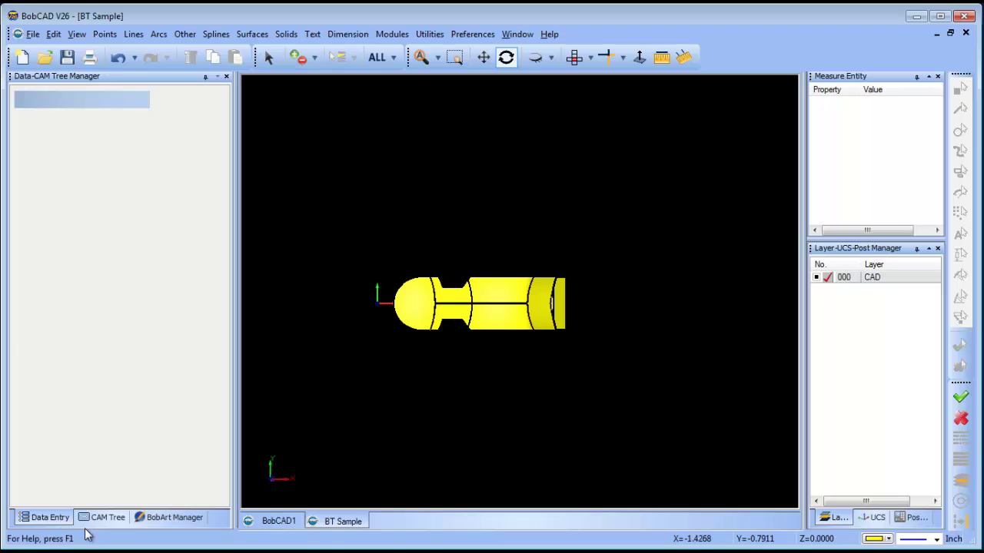
# Create a new milling job that uses the Hurco_VMX42_4ax machine
pyautogui.click(108, 517)
pyautogui.rightClick(63, 91)
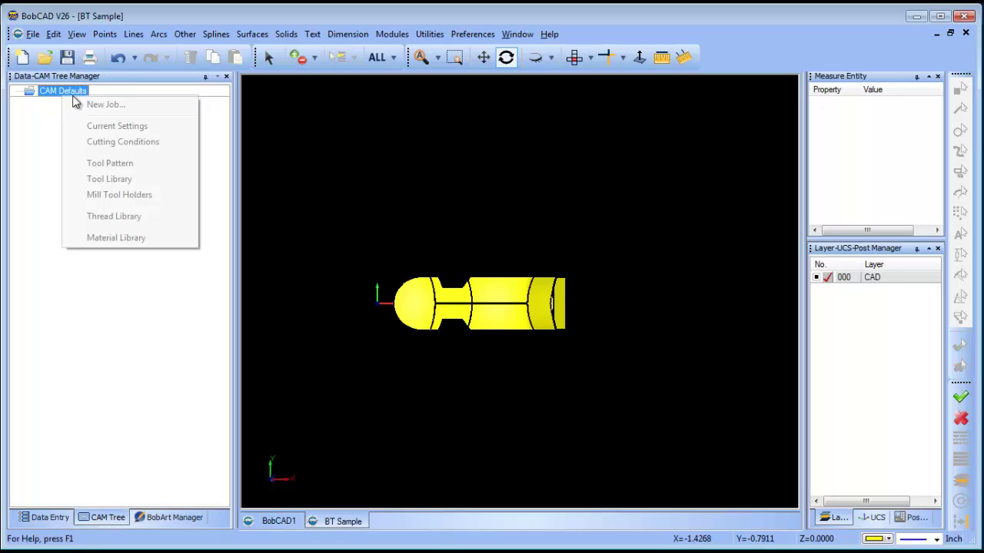
pyautogui.click(123, 105)
pyautogui.click(74, 241)
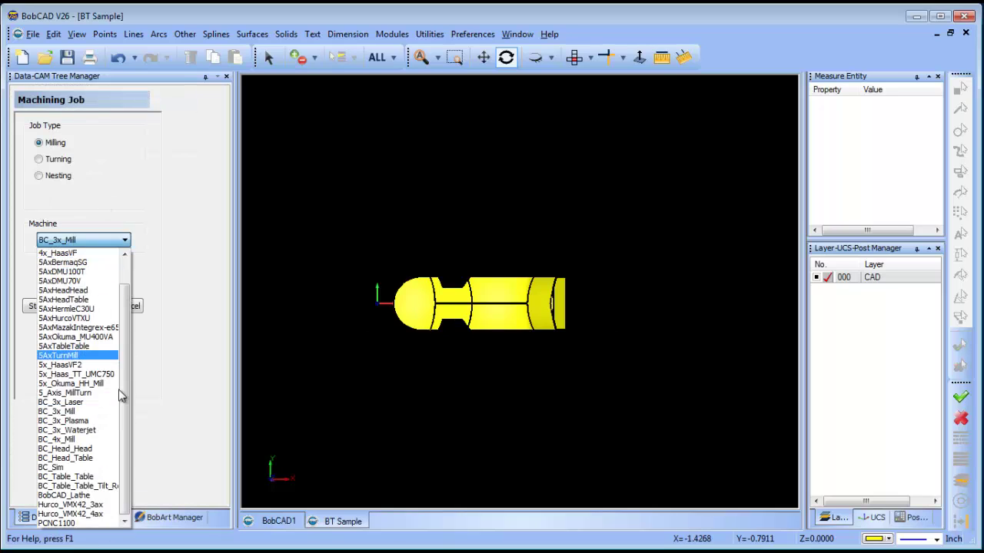
pyautogui.click(87, 514)
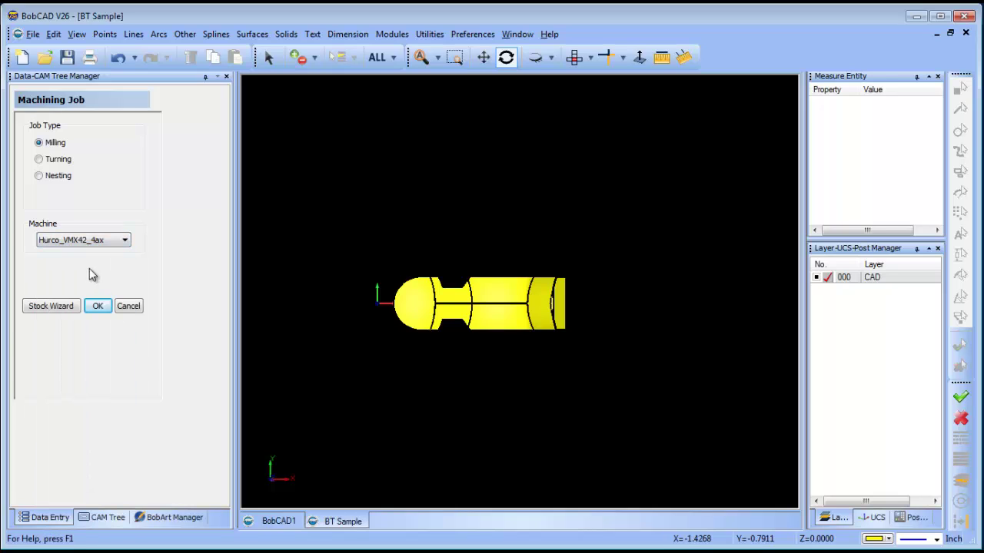
# Start the job's stock definition as cylindrical stock with its extrusion direction along the X axis
pyautogui.click(54, 307)
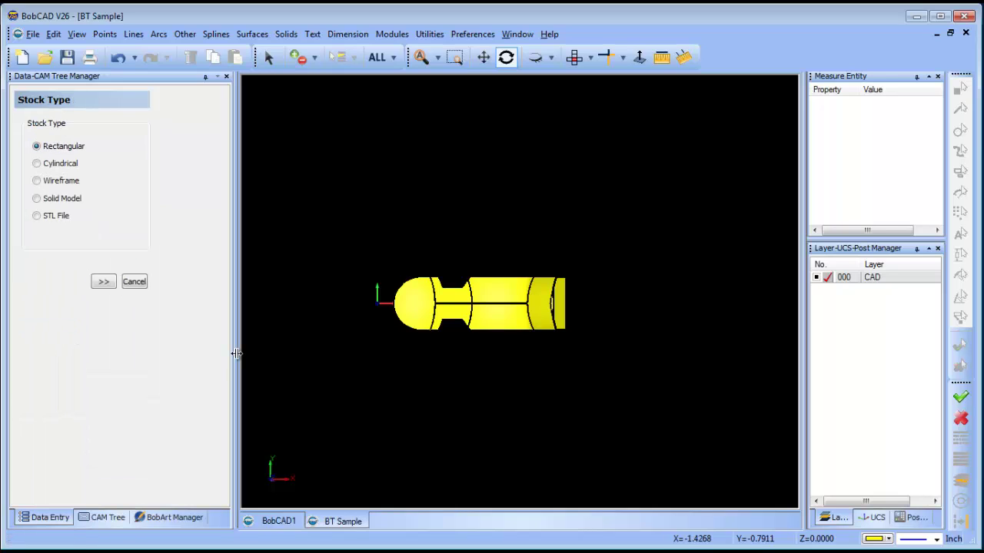
pyautogui.click(37, 162)
pyautogui.click(103, 281)
pyautogui.click(146, 245)
pyautogui.click(143, 265)
# Set the cylindrical stock's diameter offset to 0.125 inch
pyautogui.moveTo(506, 375); pyautogui.dragTo(567, 316)
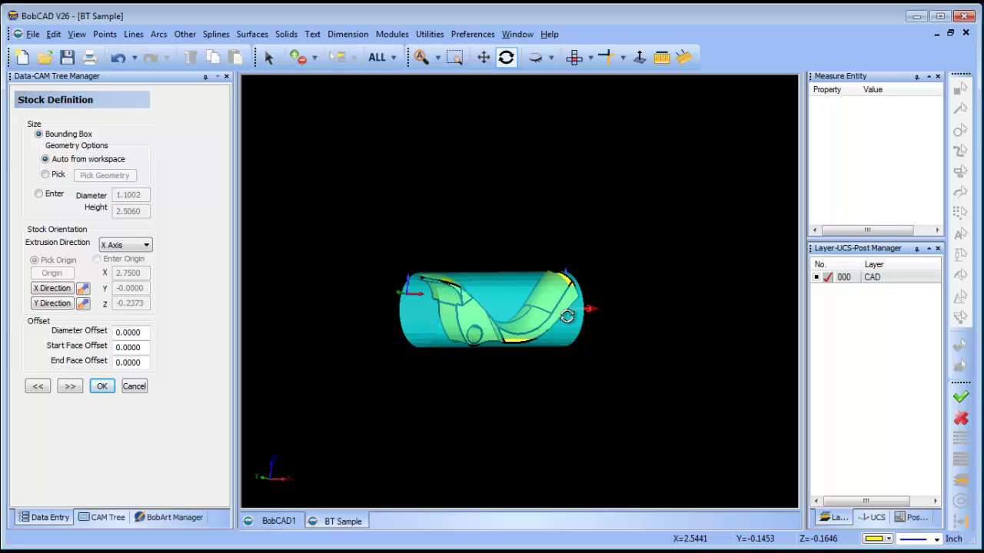
pyautogui.click(145, 335)
pyautogui.write('.125')
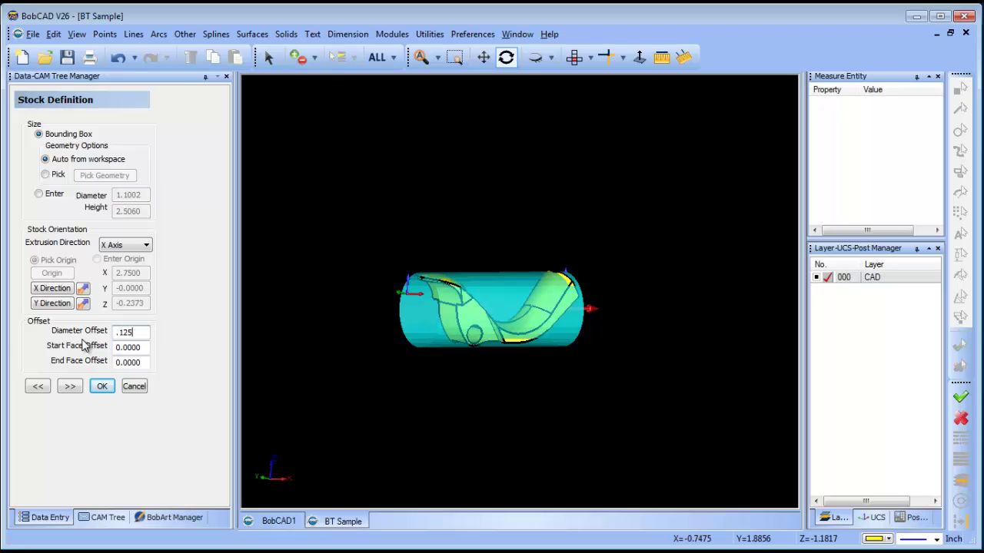
pyautogui.press('Return')
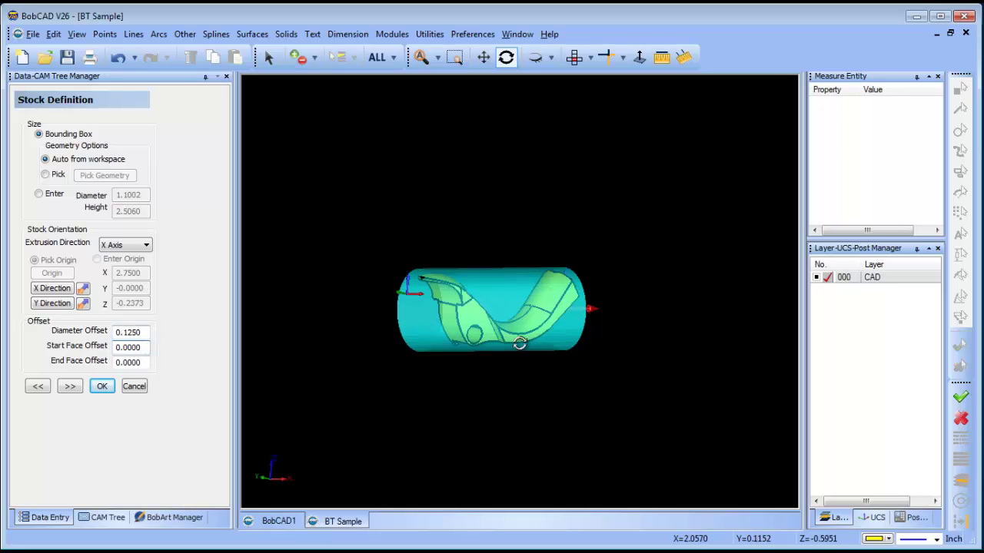
# Try a start face offset of 0.25 inch on the cylindrical stock
pyautogui.moveTo(505, 340)
pyautogui.mouseDown()
pyautogui.moveTo(468, 343)
pyautogui.moveTo(511, 346)
pyautogui.mouseUp()
pyautogui.moveTo(148, 347); pyautogui.dragTo(87, 347)
pyautogui.write('.25')
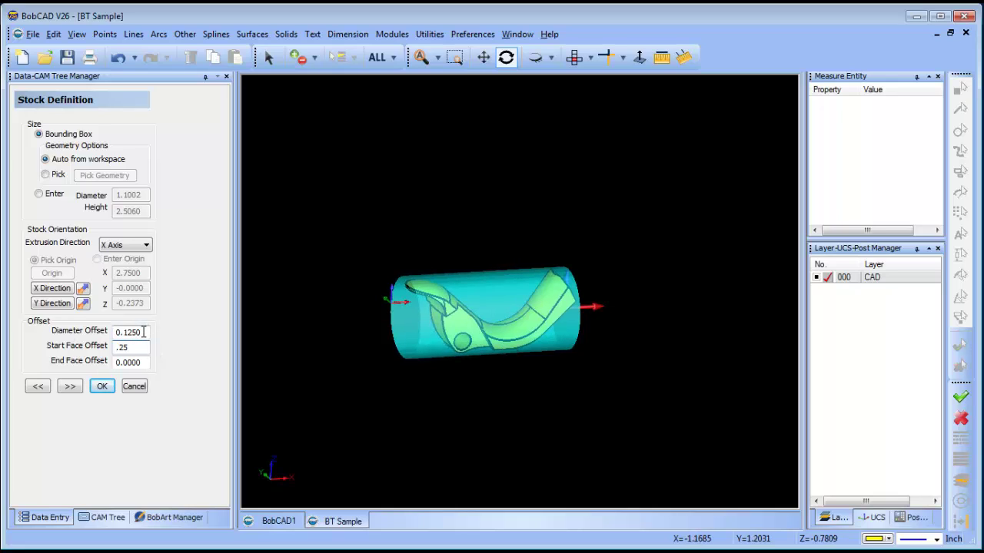
pyautogui.press('Return')
# Set the stock's start face offset to 1 inch and its end face offset to 0.125 inch
pyautogui.moveTo(146, 348); pyautogui.dragTo(92, 351)
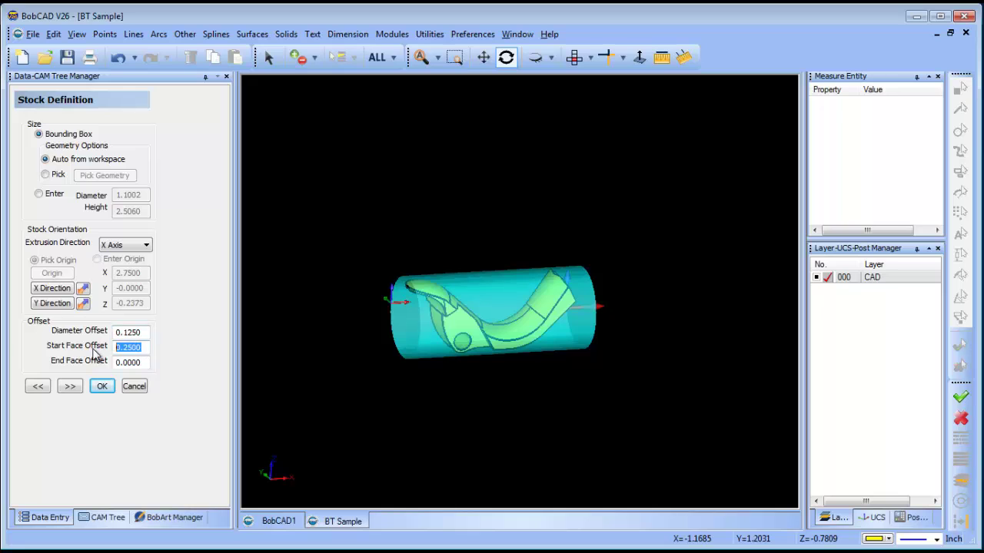
pyautogui.write('1')
pyautogui.press('Return')
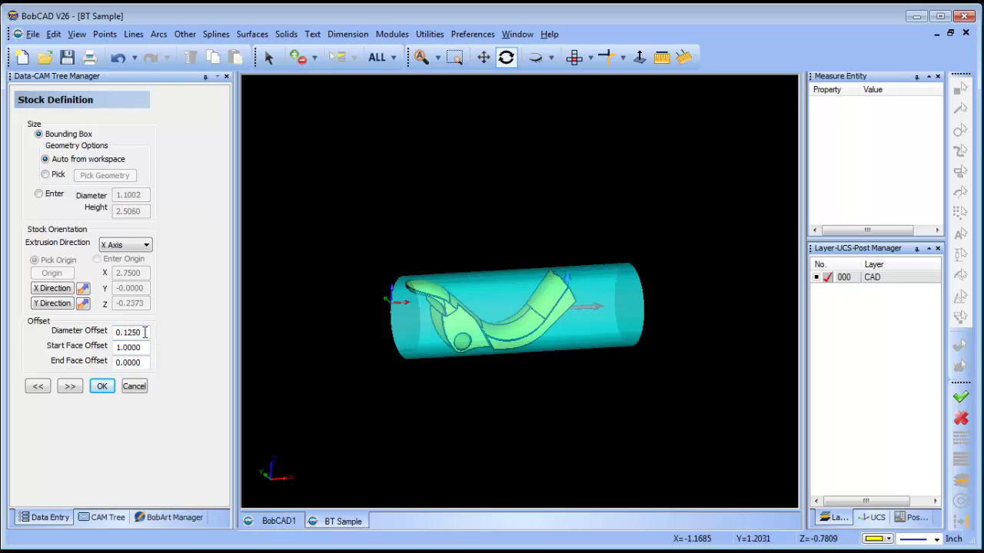
pyautogui.moveTo(550, 318); pyautogui.dragTo(528, 345, button='middle')
pyautogui.doubleClick(140, 362)
pyautogui.write('.125')
pyautogui.click(146, 347)
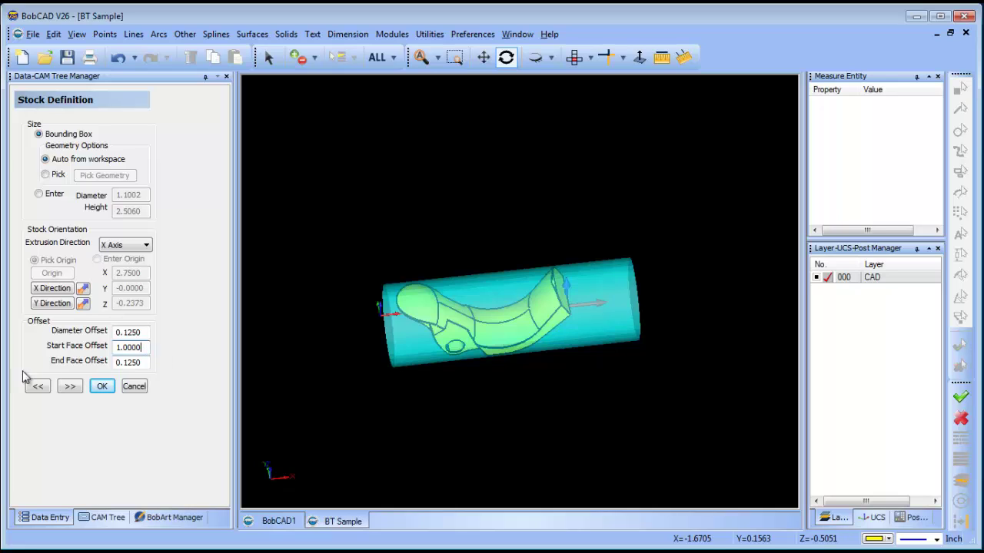
# Place the Machine Setup - 1 origin at the centre of the stock's end face near the part's rounded end and finish the job setup
pyautogui.click(70, 386)
pyautogui.moveTo(483, 377); pyautogui.dragTo(538, 347)
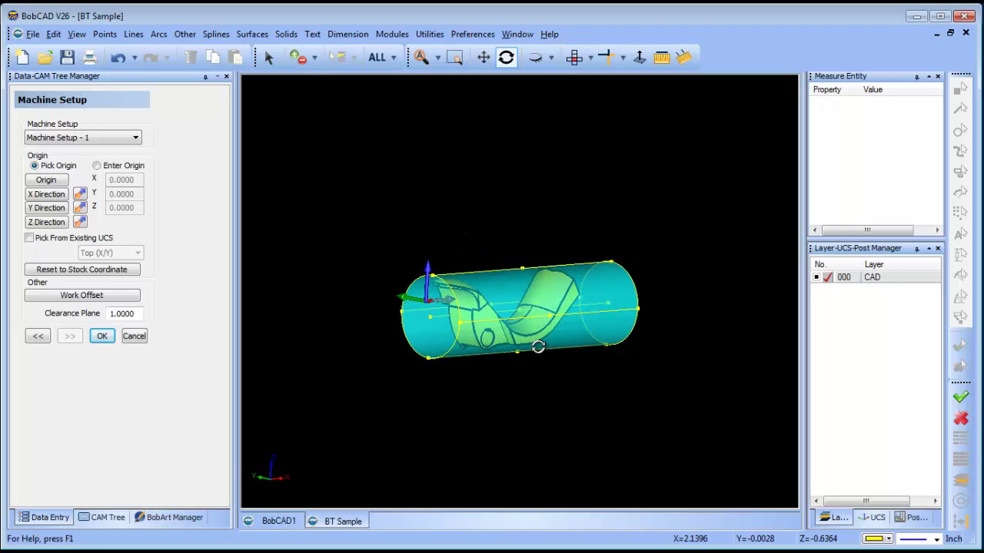
pyautogui.click(46, 180)
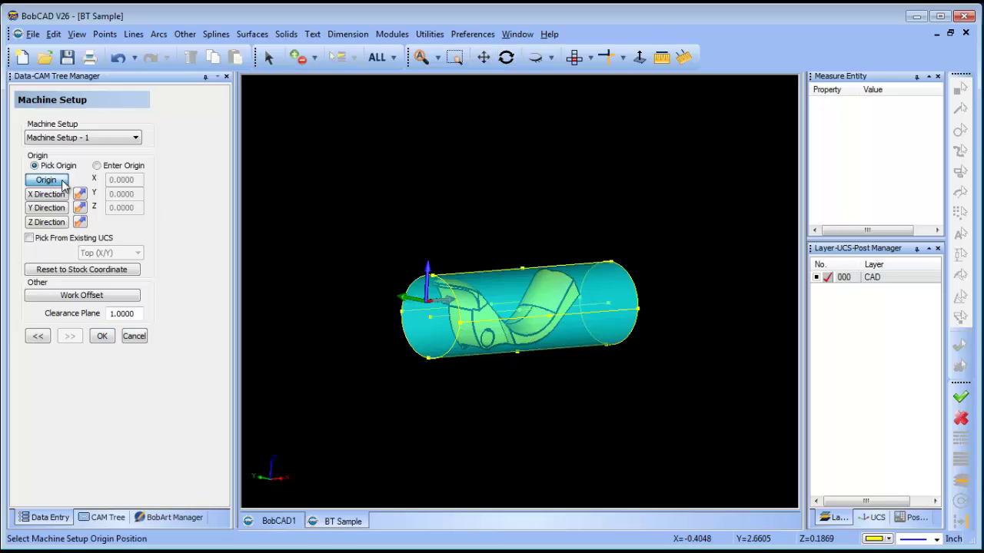
pyautogui.click(433, 326)
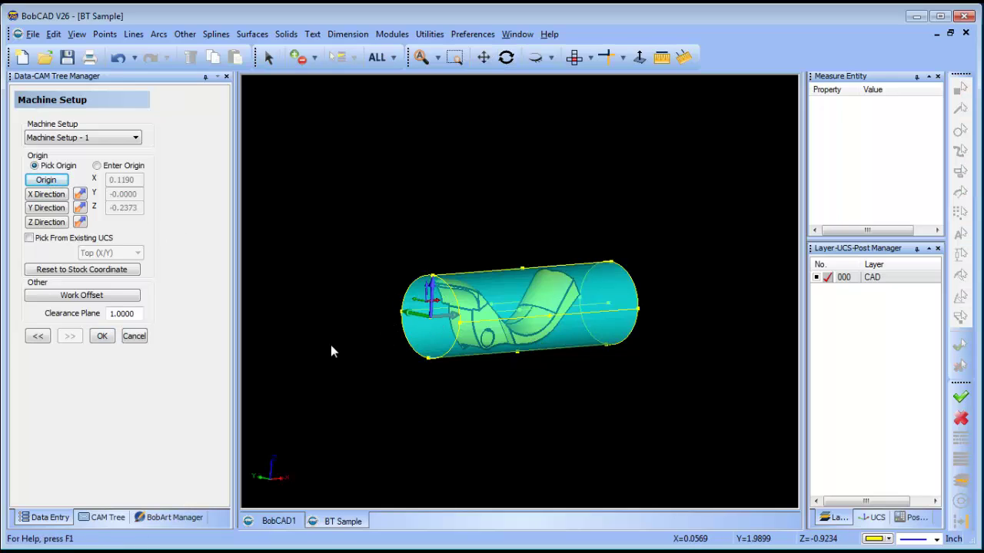
pyautogui.click(103, 336)
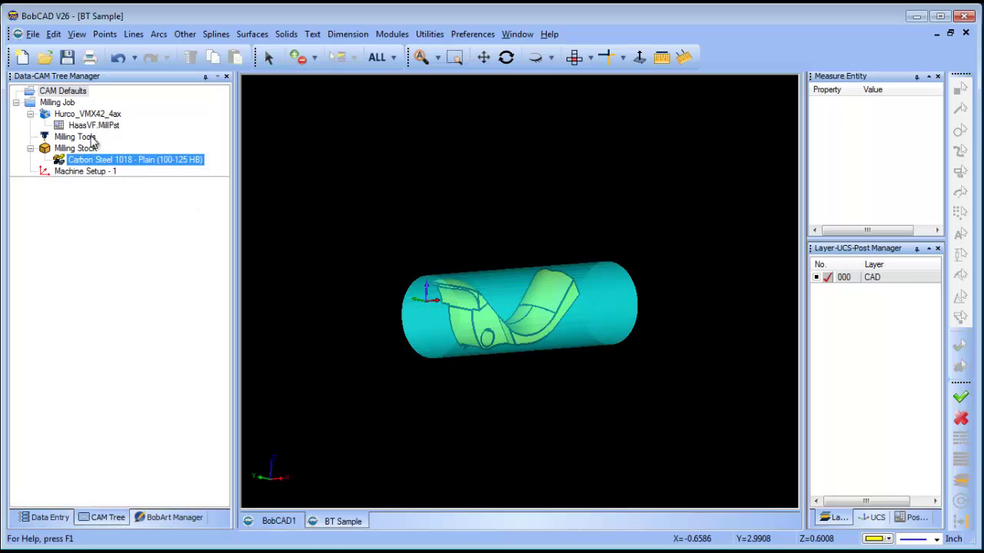
# Raise the milling stock's transparency to near its highest setting
pyautogui.rightClick(78, 147)
pyautogui.click(154, 194)
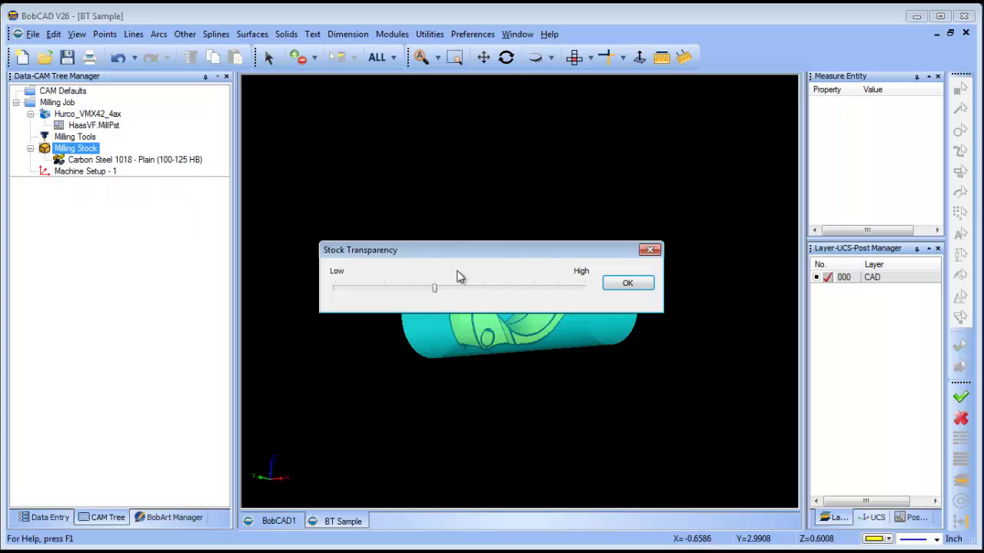
pyautogui.moveTo(434, 292); pyautogui.dragTo(560, 286)
pyautogui.click(628, 283)
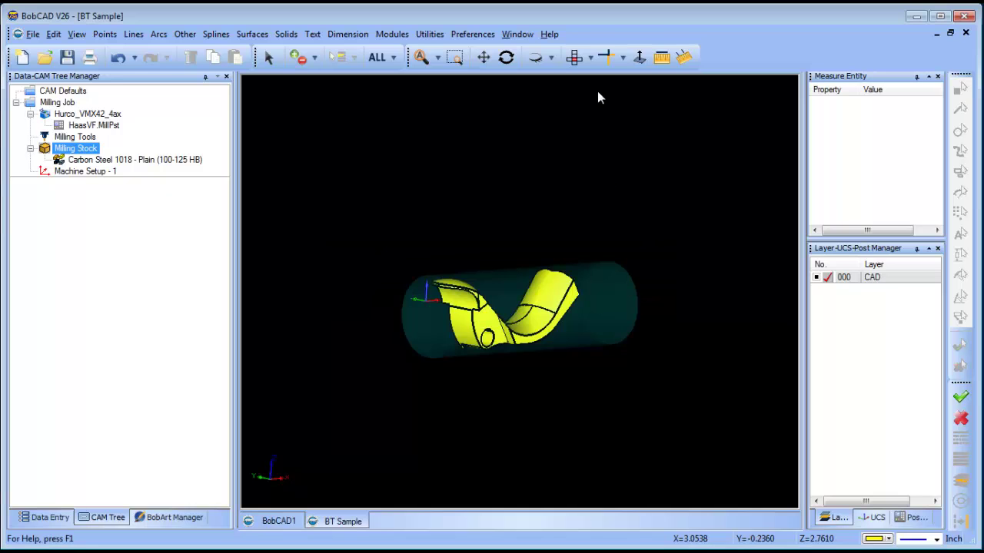
# Enlarge the layer manager and add a new layer named 1
pyautogui.click(574, 57)
pyautogui.rightClick(448, 149)
pyautogui.click(487, 171)
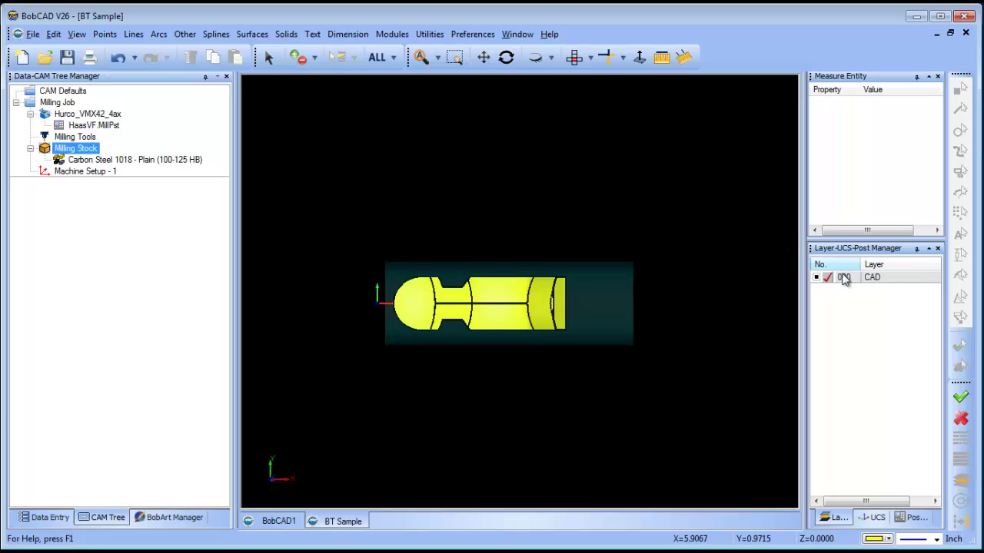
pyautogui.moveTo(874, 239); pyautogui.dragTo(873, 149)
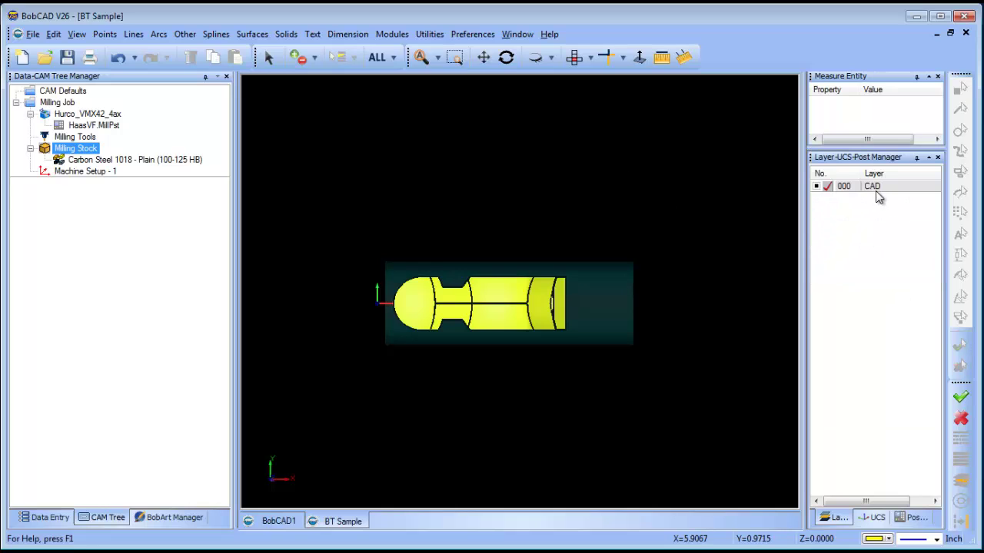
pyautogui.rightClick(875, 189)
pyautogui.click(913, 199)
pyautogui.write('1')
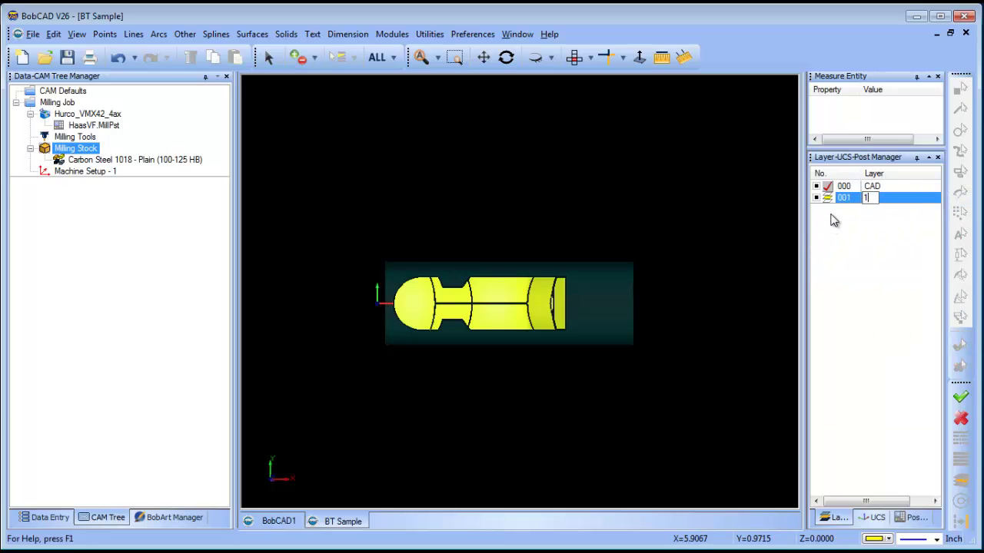
pyautogui.press('Return')
# Copy the BT Sample part to the clipboard and clear the selection
pyautogui.click(435, 275)
pyautogui.click(52, 34)
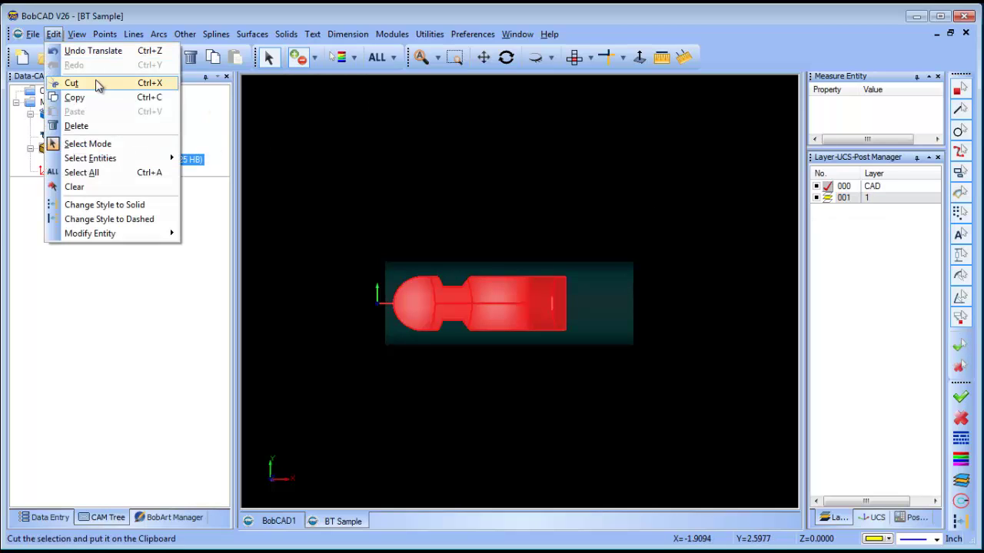
pyautogui.rightClick(401, 126)
pyautogui.click(461, 149)
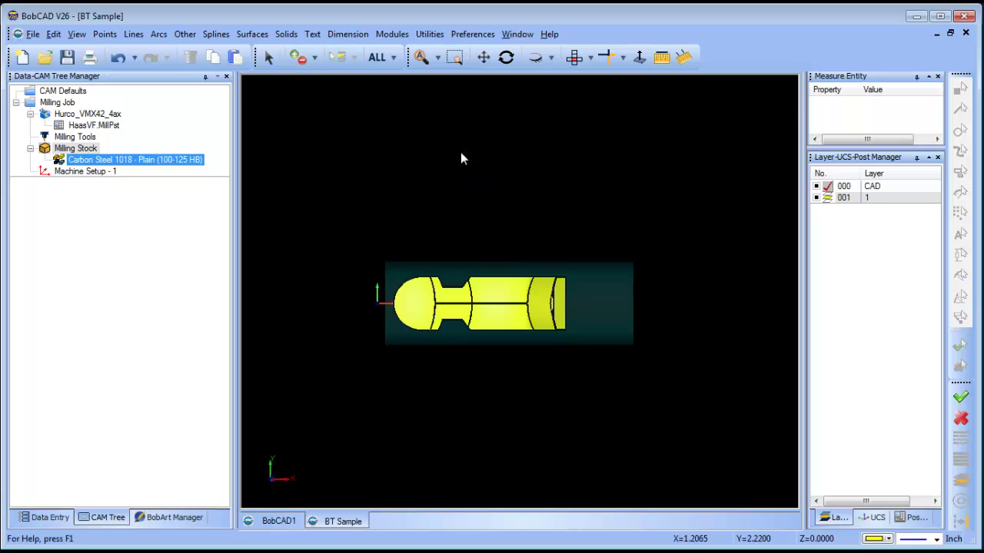
# Paste the copied part onto layer 1 as the active layer, with the CAD layer hidden
pyautogui.click(824, 198)
pyautogui.click(817, 186)
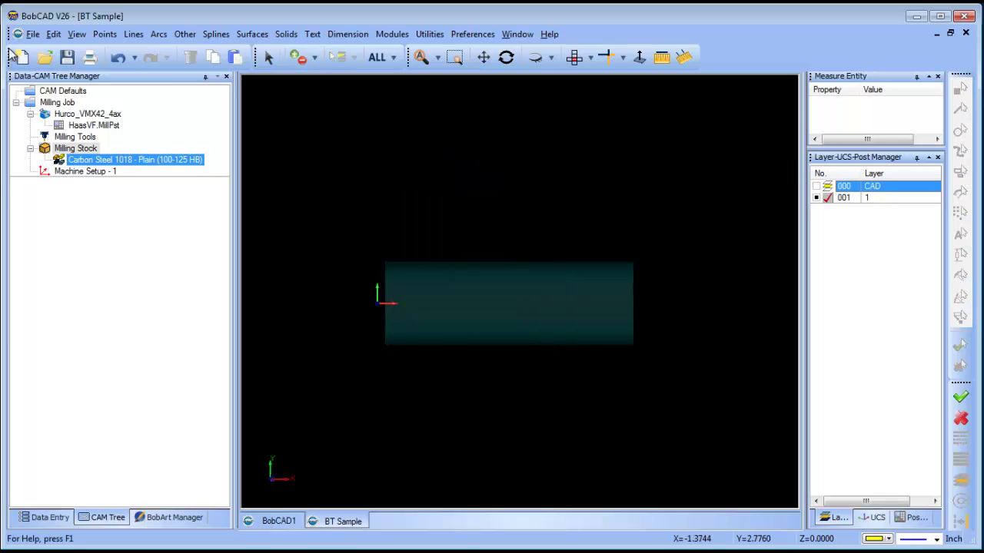
pyautogui.click(53, 34)
pyautogui.click(74, 112)
pyautogui.rightClick(475, 173)
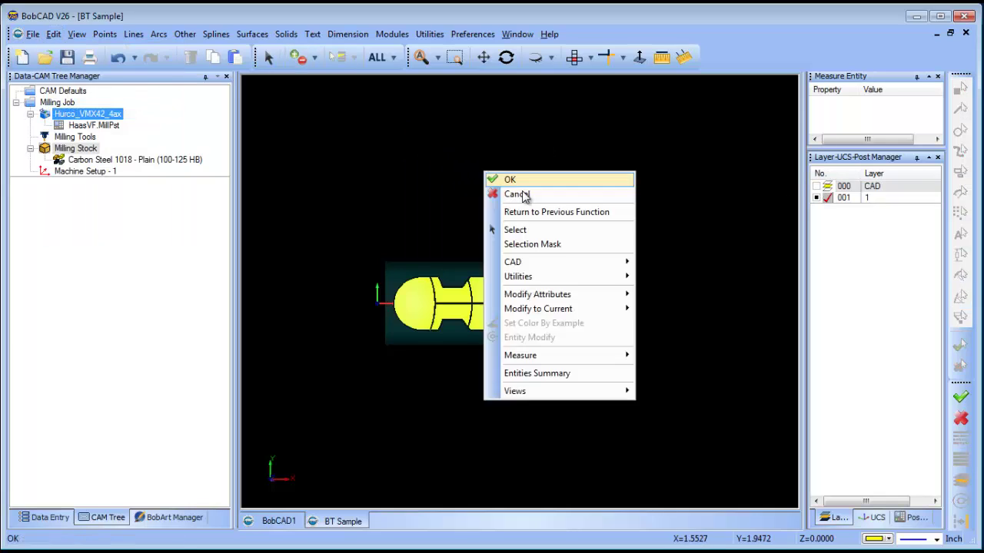
pyautogui.click(492, 193)
# Unstitch the pasted solid on layer 1 into individual surfaces
pyautogui.moveTo(491, 356); pyautogui.dragTo(540, 320)
pyautogui.press('Home')
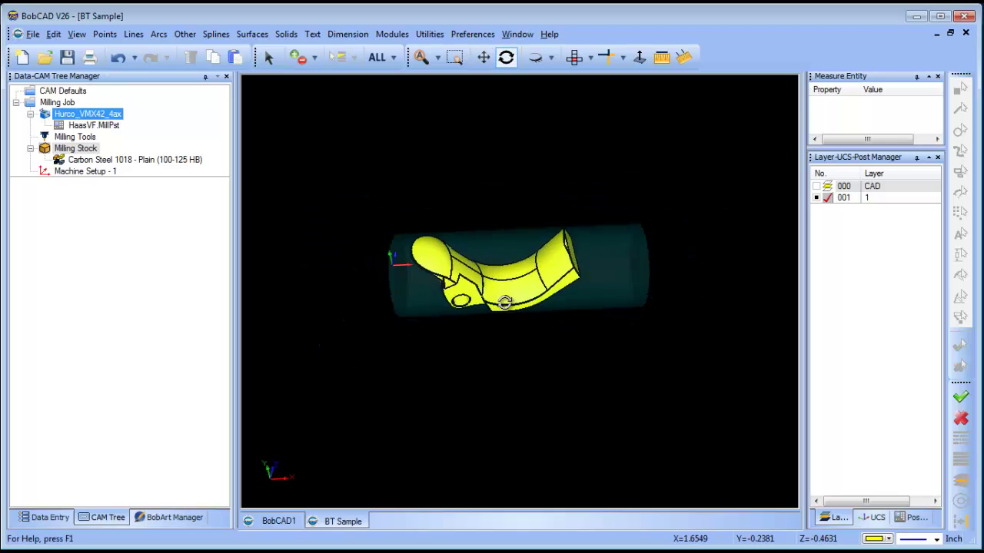
pyautogui.click(472, 36)
pyautogui.moveTo(430, 34)
pyautogui.moveTo(487, 157)
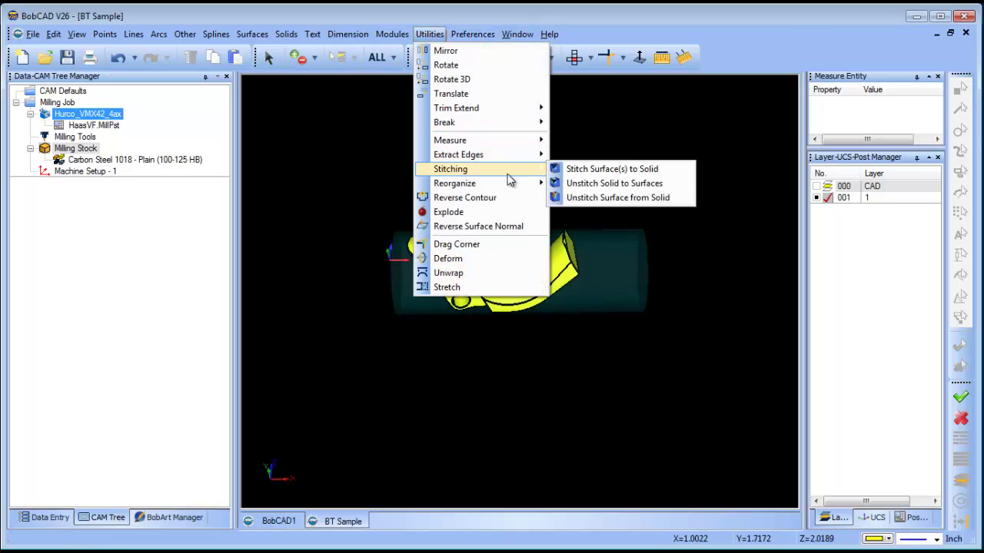
pyautogui.click(573, 183)
pyautogui.click(475, 284)
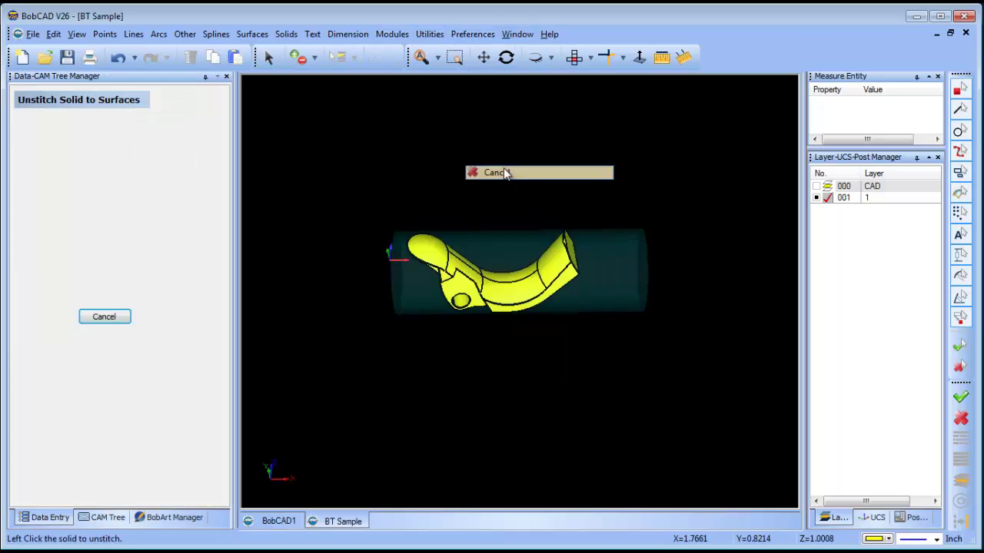
pyautogui.click(497, 171)
# Untrim the rounded end surface and the two notched neck surfaces beside it
pyautogui.scroll(2, 489, 167)
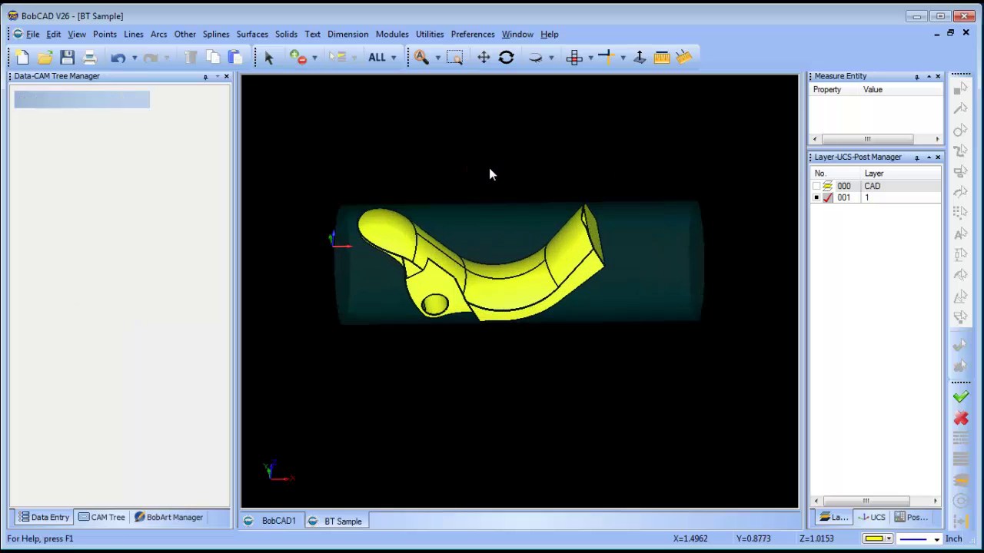
pyautogui.click(574, 58)
pyautogui.click(505, 56)
pyautogui.moveTo(492, 323); pyautogui.dragTo(479, 300)
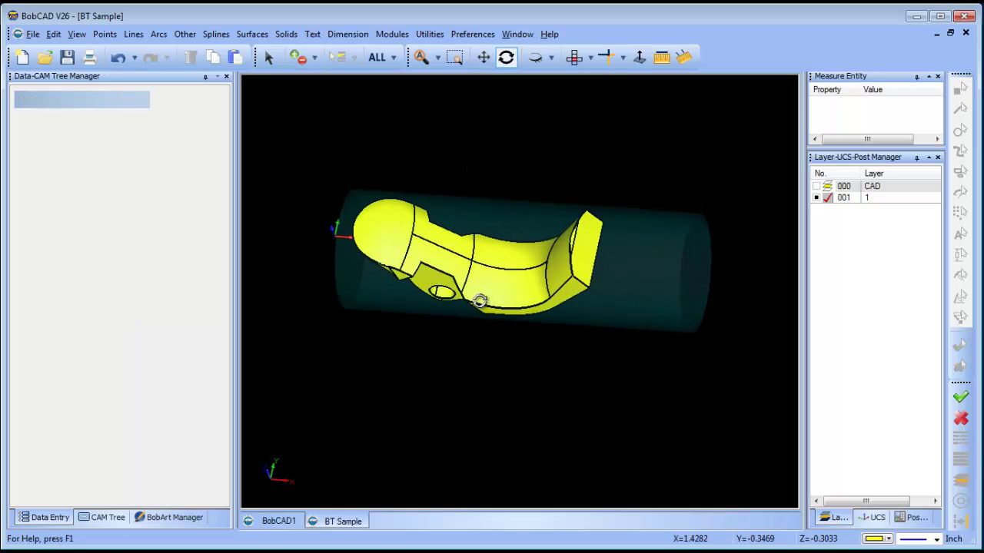
pyautogui.click(215, 34)
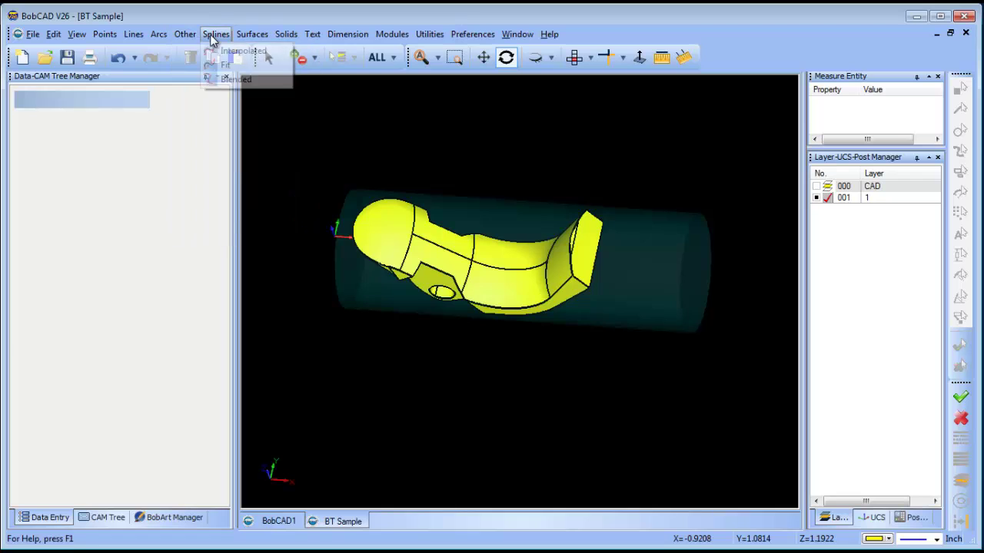
pyautogui.moveTo(251, 35)
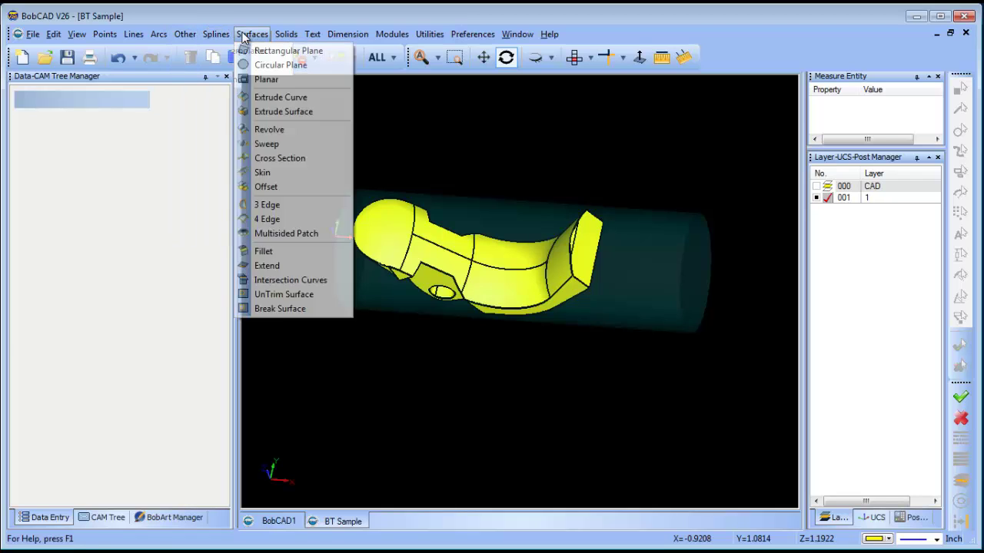
pyautogui.click(320, 299)
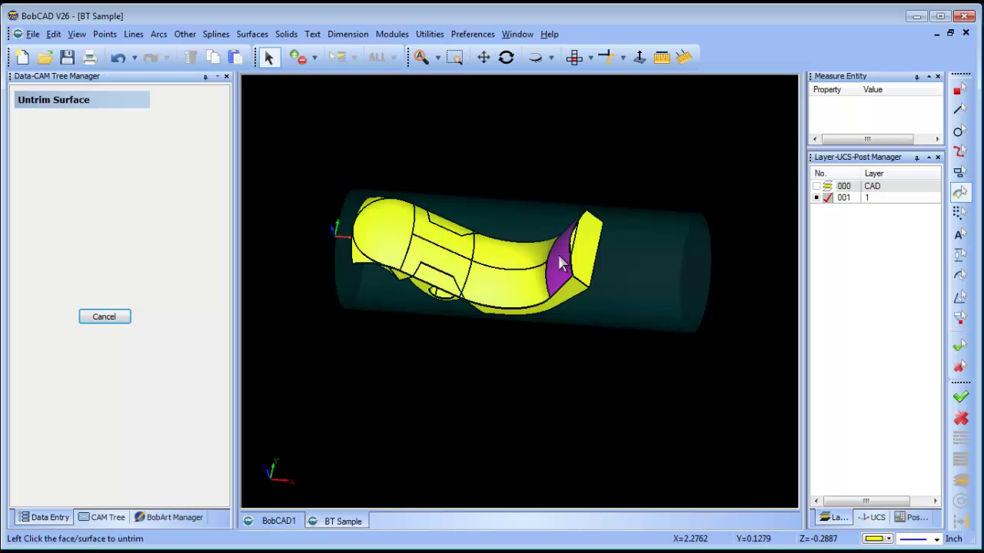
pyautogui.rightClick(508, 164)
pyautogui.click(522, 187)
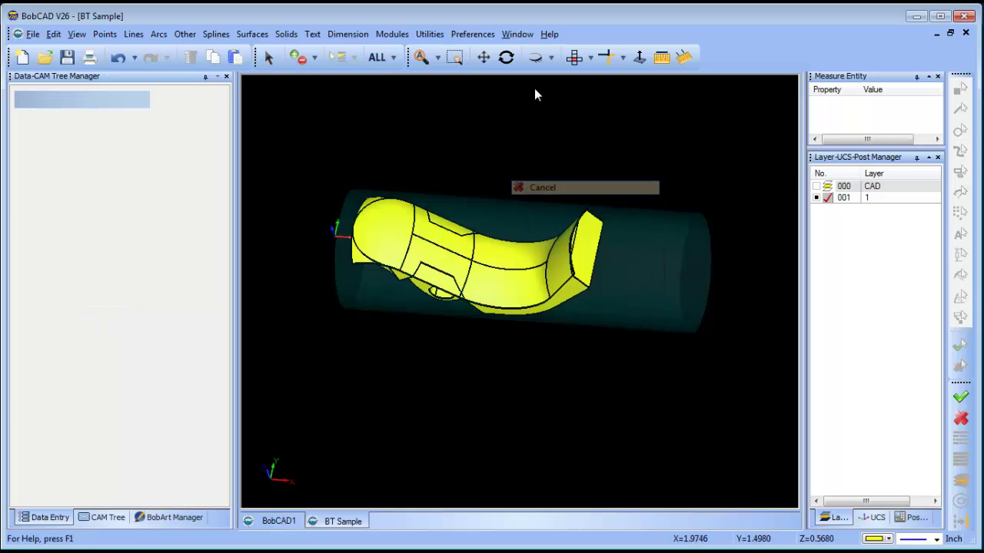
# Add another layer named 2
pyautogui.click(506, 57)
pyautogui.moveTo(513, 274); pyautogui.dragTo(541, 301)
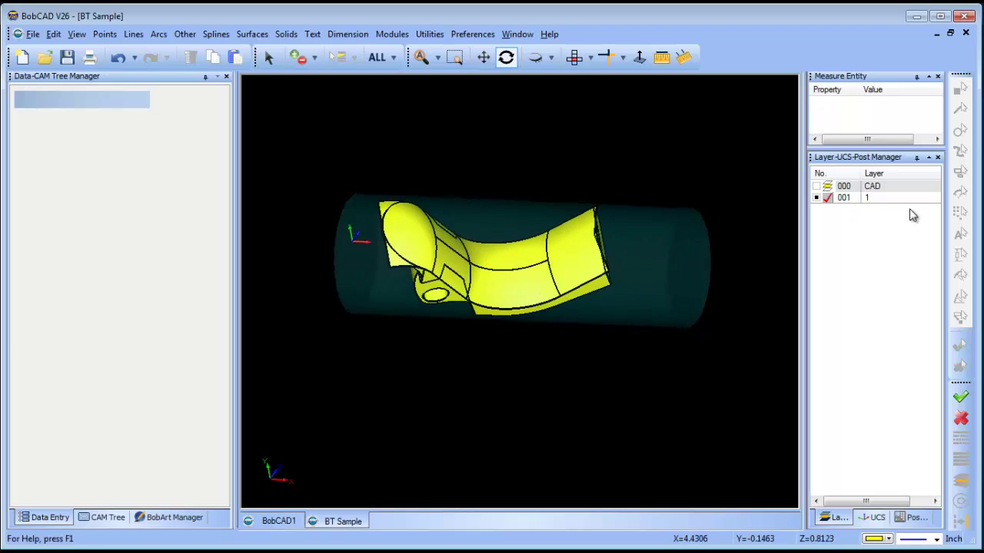
pyautogui.doubleClick(881, 206)
pyautogui.write('2')
# Select the curved upper surfaces from the rounded end to the far end and change their colour to cyan
pyautogui.click(268, 57)
pyautogui.click(417, 226)
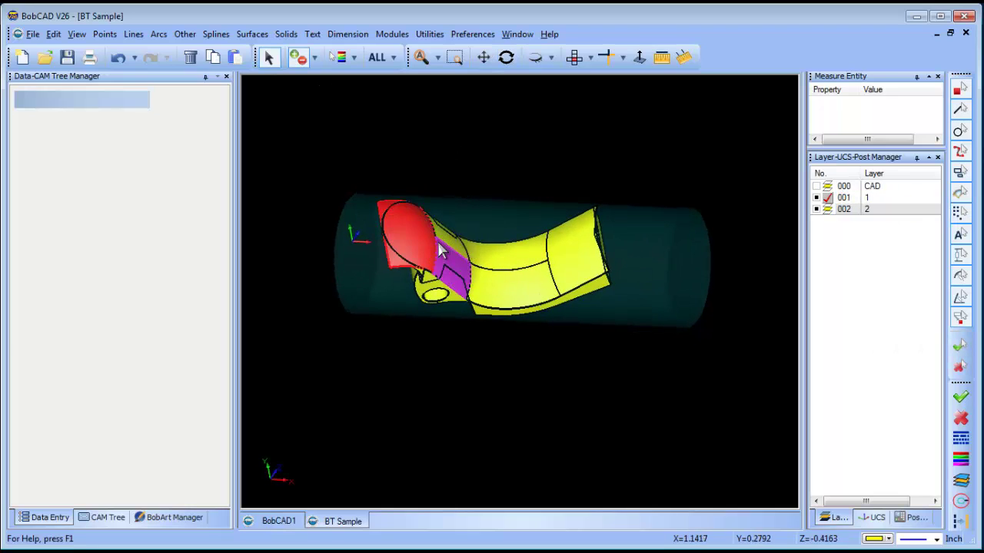
pyautogui.click(448, 257)
pyautogui.click(500, 292)
pyautogui.click(501, 252)
pyautogui.click(559, 249)
pyautogui.rightClick(478, 153)
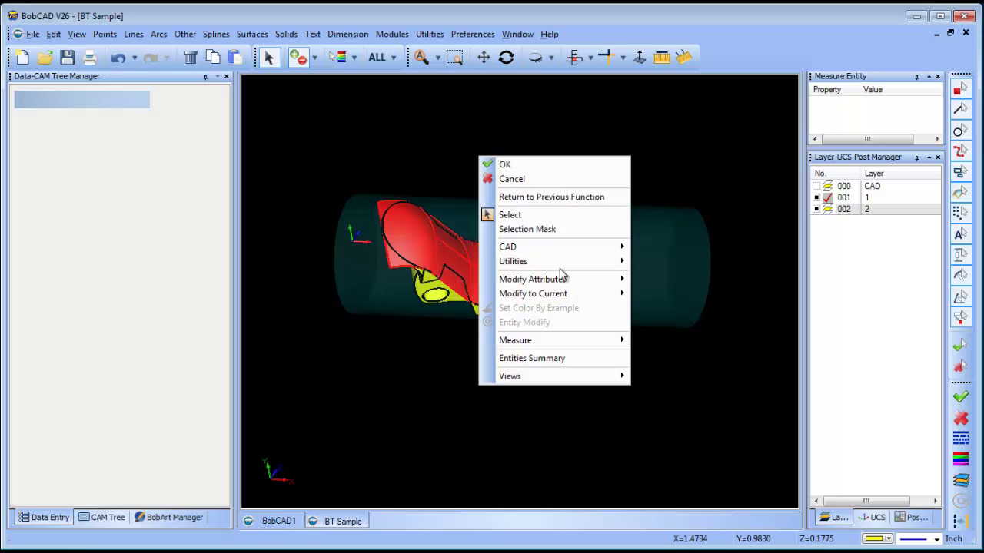
pyautogui.moveTo(573, 279)
pyautogui.click(659, 280)
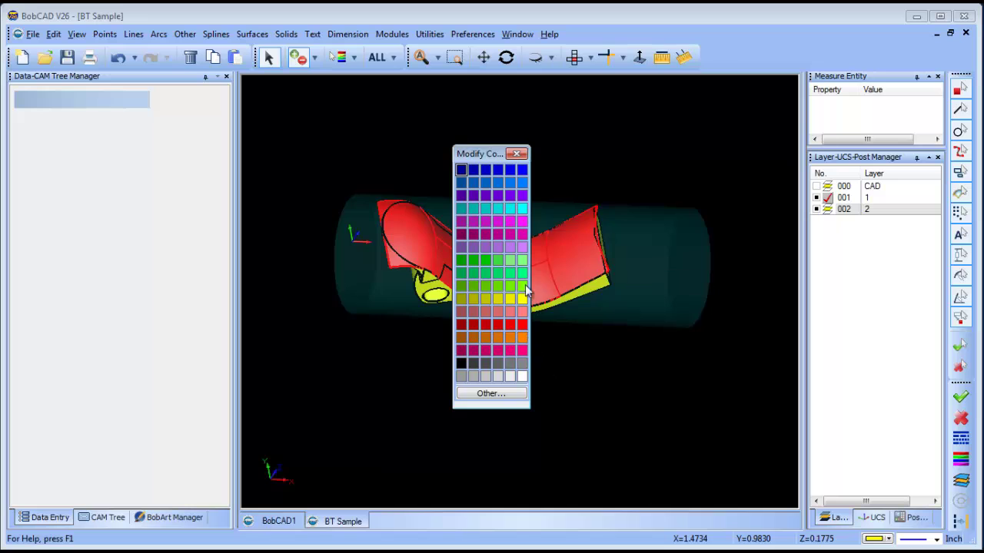
pyautogui.click(522, 208)
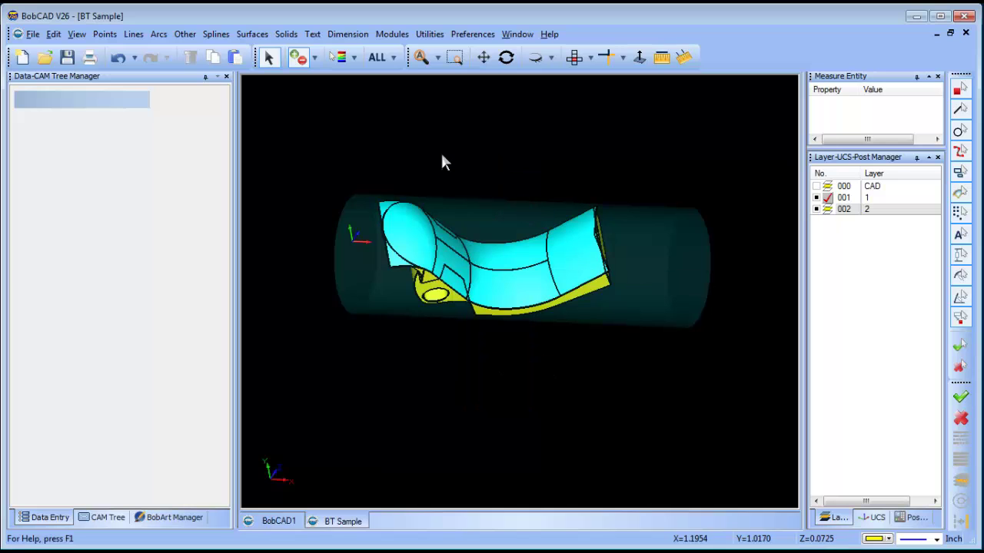
# Move all cyan surfaces to layer 2, make that layer active and hide layer 1
pyautogui.click(354, 57)
pyautogui.click(372, 89)
pyautogui.click(404, 202)
pyautogui.rightClick(483, 229)
pyautogui.moveTo(509, 264)
pyautogui.click(576, 285)
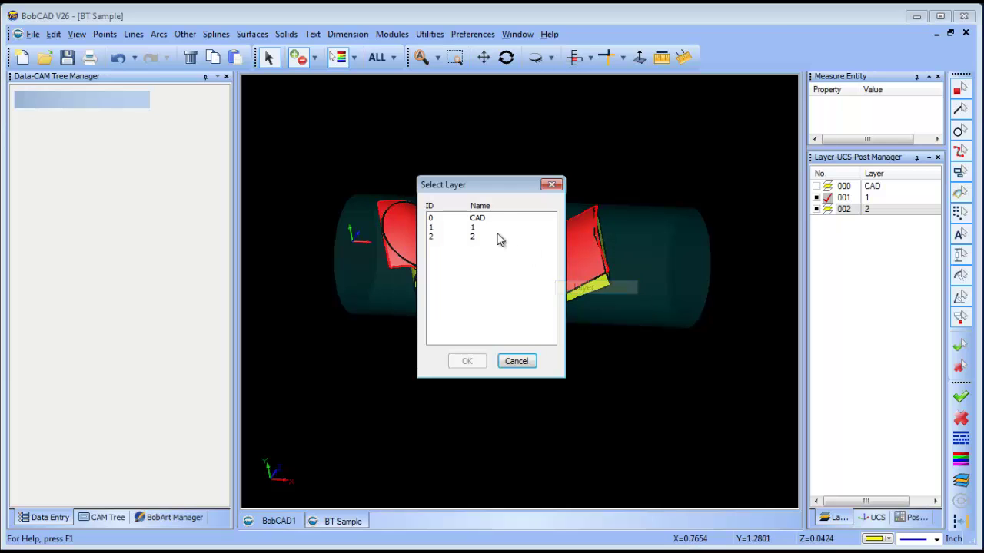
pyautogui.click(497, 236)
pyautogui.click(463, 362)
pyautogui.rightClick(601, 139)
pyautogui.click(638, 161)
pyautogui.click(827, 208)
pyautogui.click(816, 208)
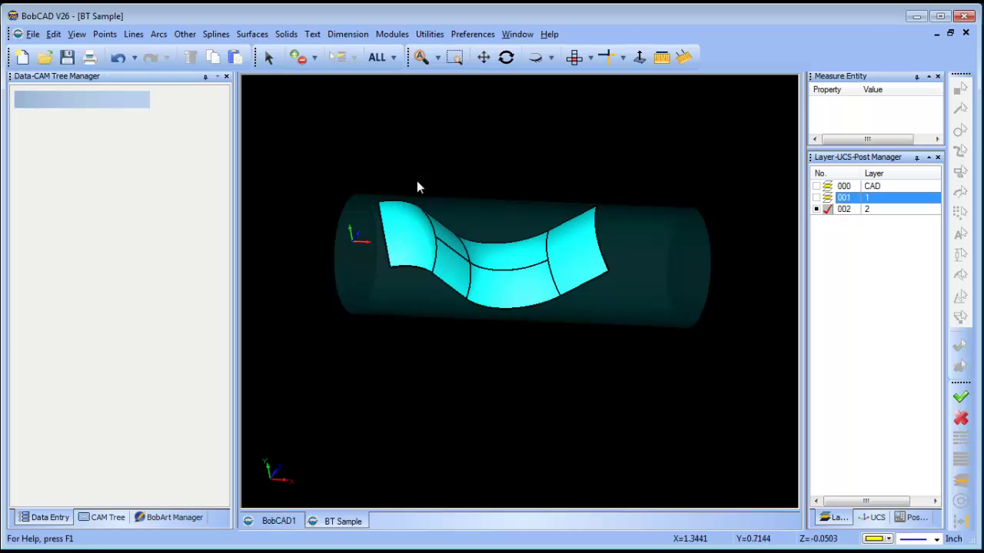
# Extend the cyan surfaces by 0.125 inch at both end edges and along one long side
pyautogui.click(505, 57)
pyautogui.moveTo(535, 294); pyautogui.dragTo(475, 387)
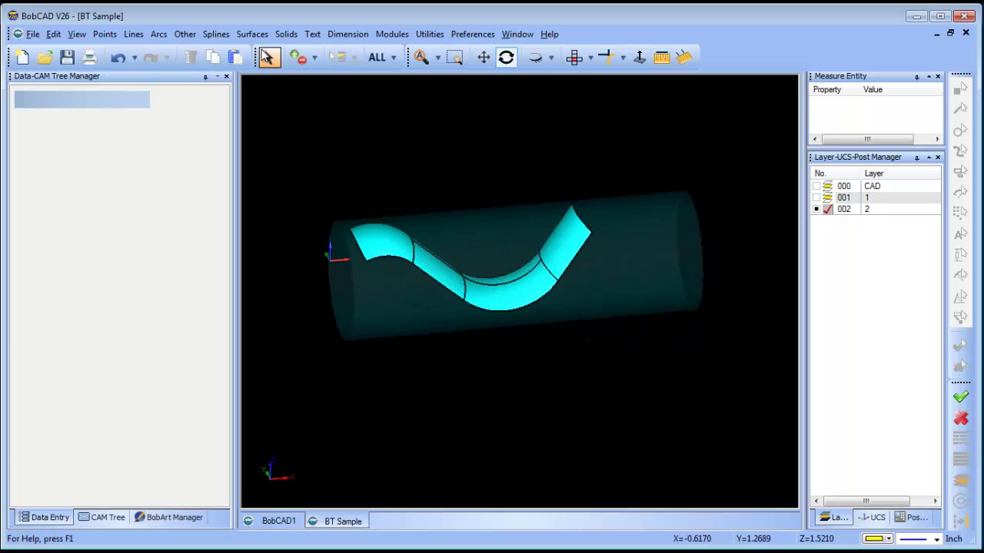
pyautogui.click(237, 36)
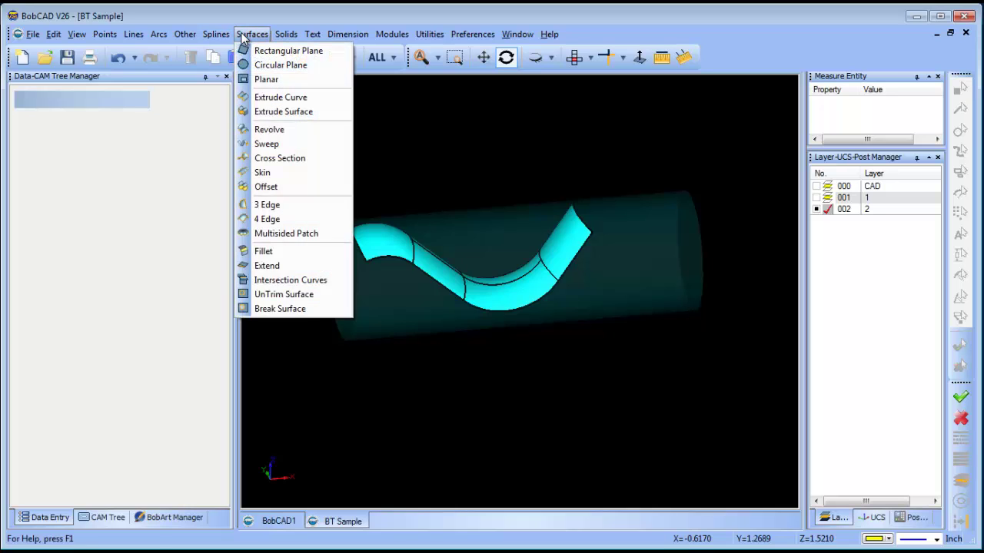
pyautogui.click(313, 266)
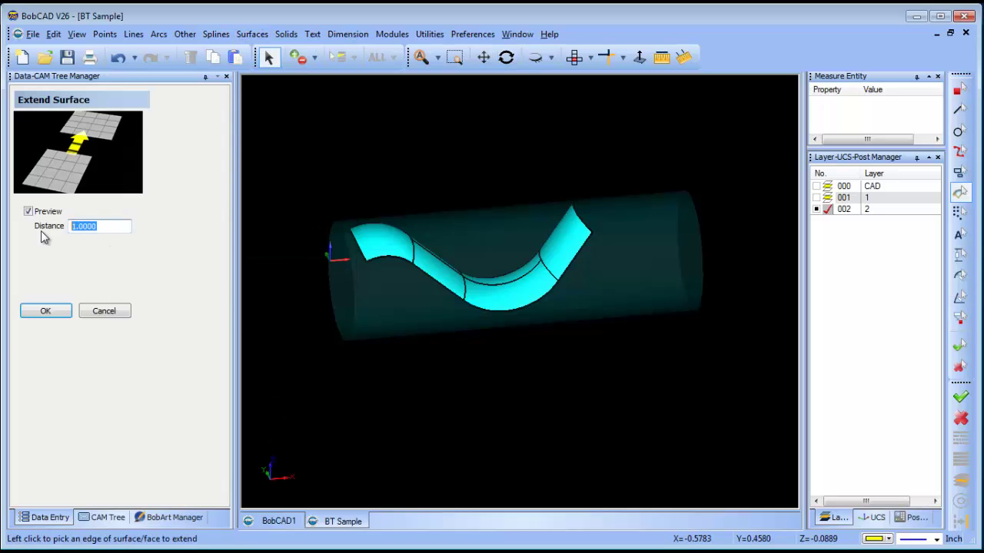
pyautogui.click(356, 253)
pyautogui.click(394, 260)
pyautogui.click(435, 280)
pyautogui.click(484, 310)
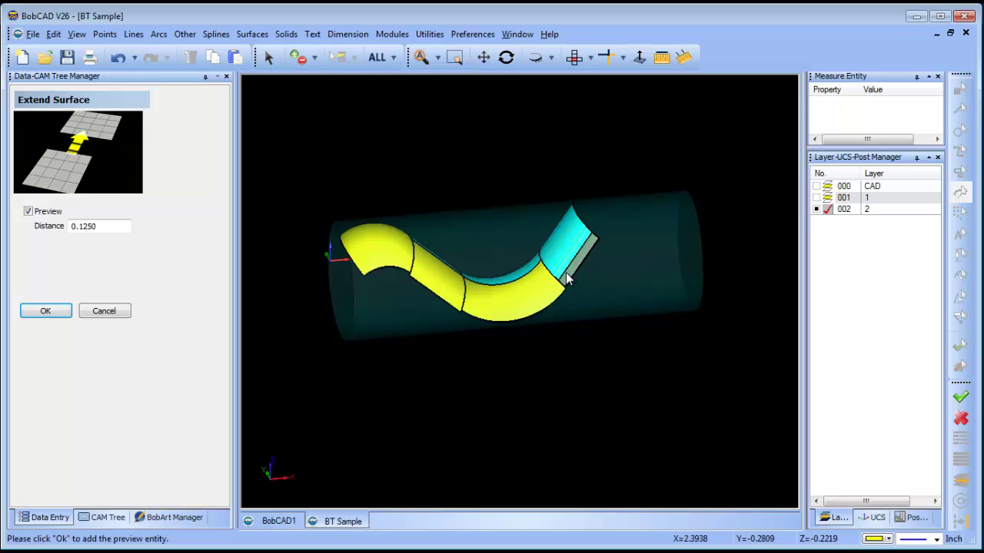
pyautogui.click(597, 234)
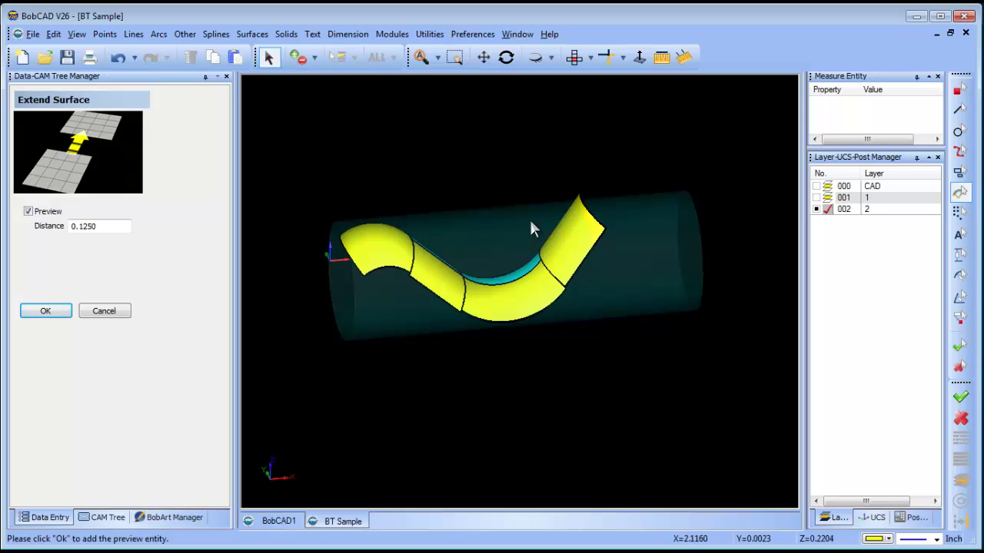
# Extend the surface edges along the opposite long side by 0.125 inch and finish the Extend Surface command
pyautogui.moveTo(513, 212); pyautogui.dragTo(511, 232, button='middle')
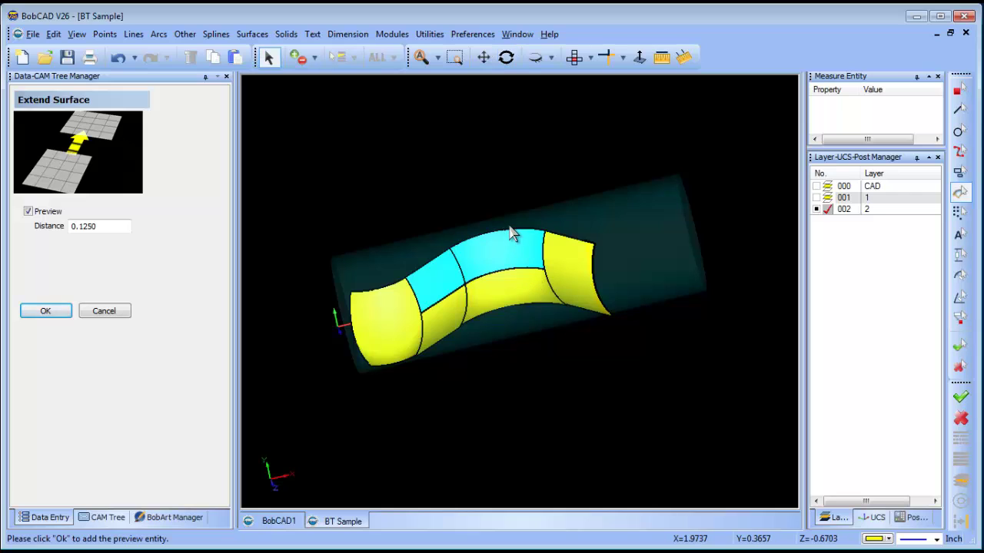
pyautogui.click(507, 232)
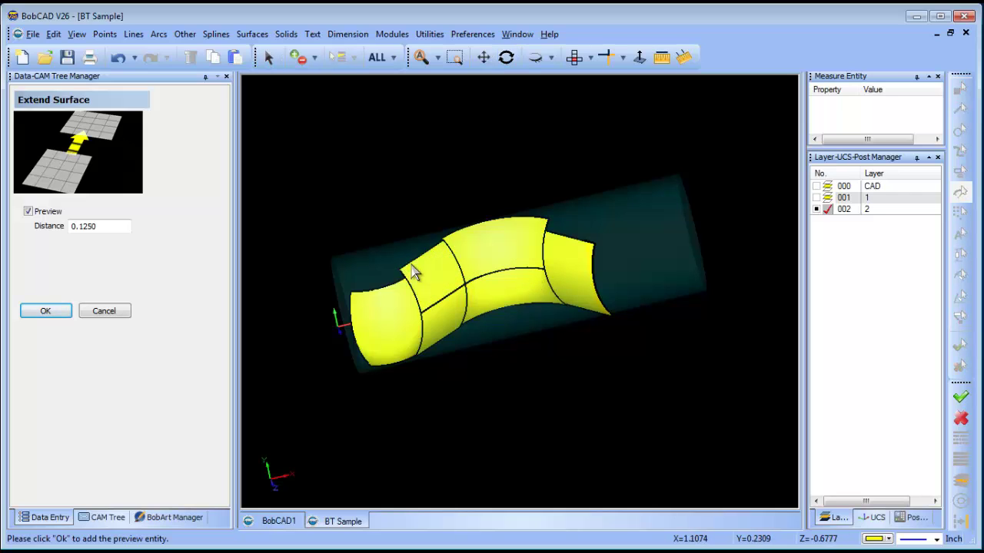
pyautogui.click(408, 278)
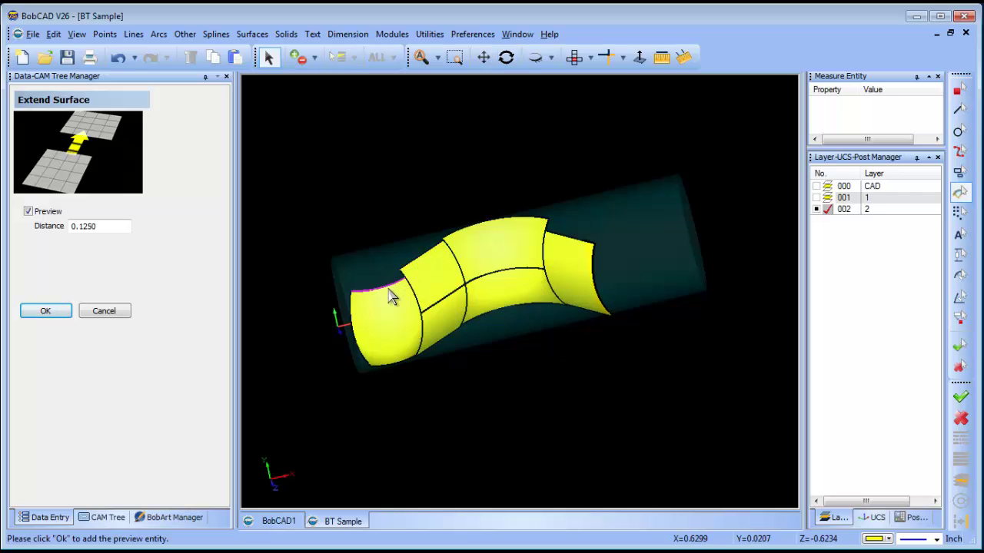
pyautogui.click(582, 246)
pyautogui.rightClick(433, 165)
pyautogui.click(486, 189)
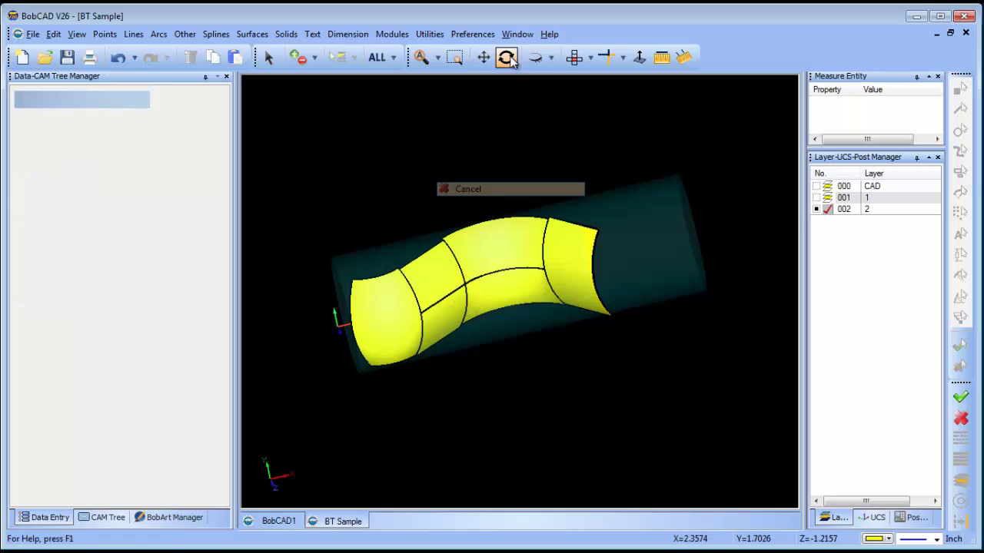
pyautogui.moveTo(504, 433); pyautogui.dragTo(520, 353)
pyautogui.scroll(-2, 525, 352)
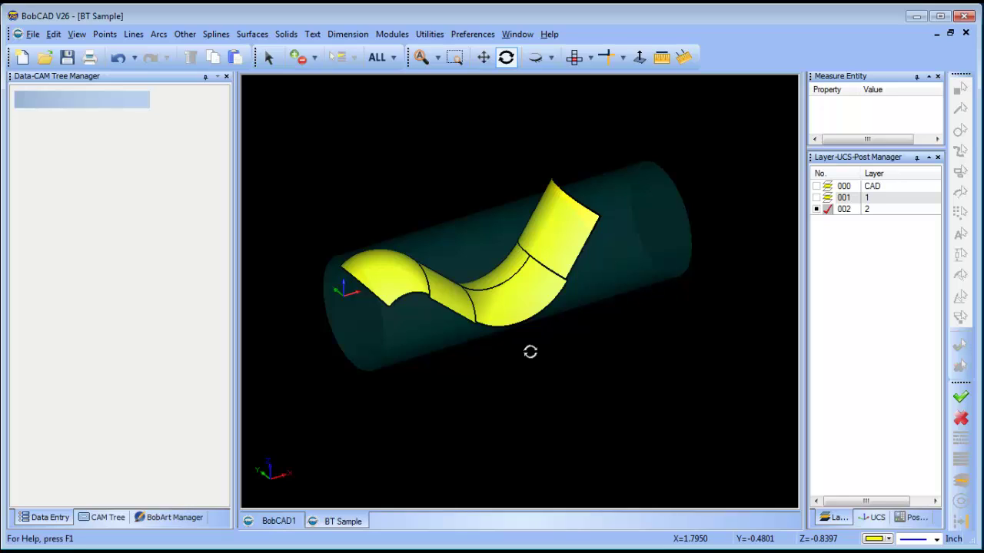
# Add a new active layer 003, hide layer 2 and show the CAD layer
pyautogui.moveTo(525, 334); pyautogui.dragTo(554, 312)
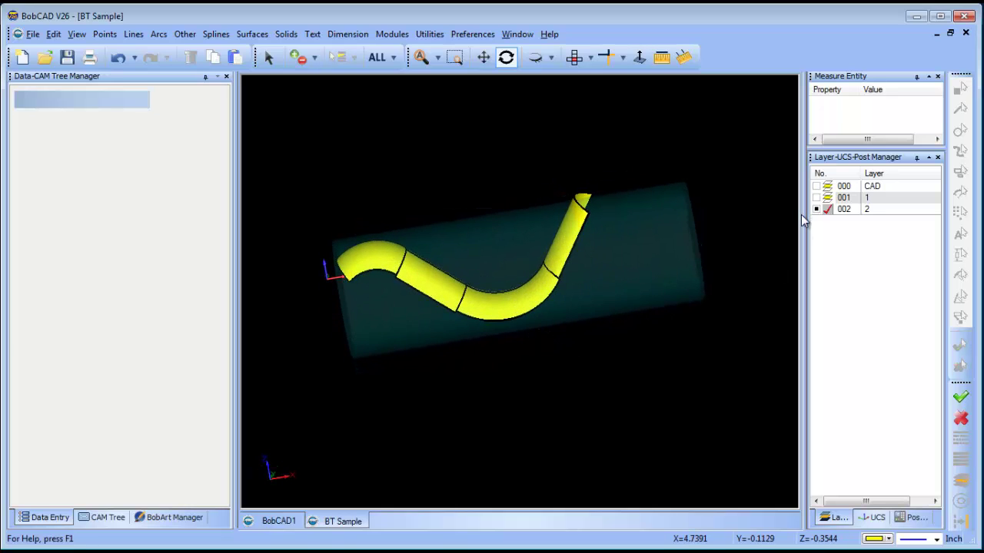
pyautogui.rightClick(870, 214)
pyautogui.click(907, 222)
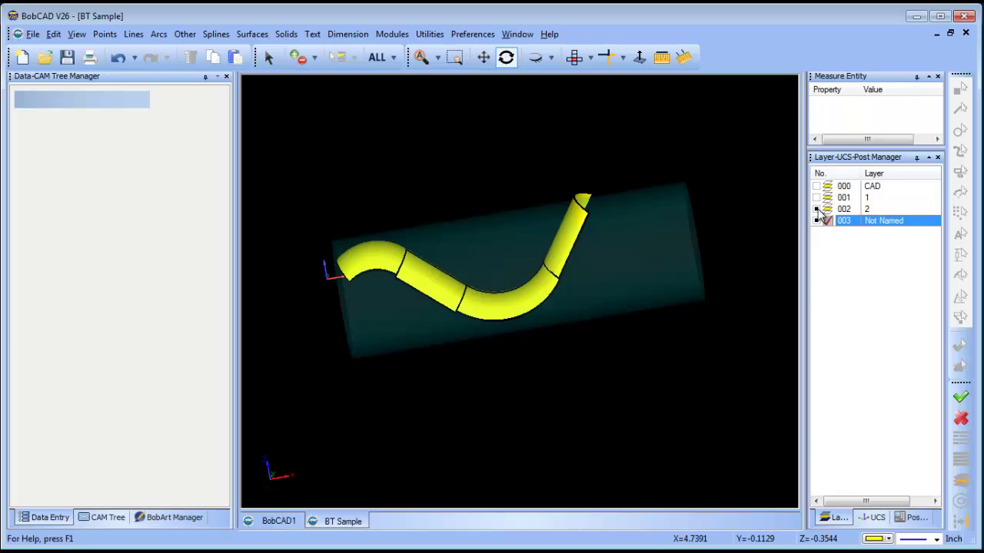
pyautogui.click(817, 210)
pyautogui.click(817, 186)
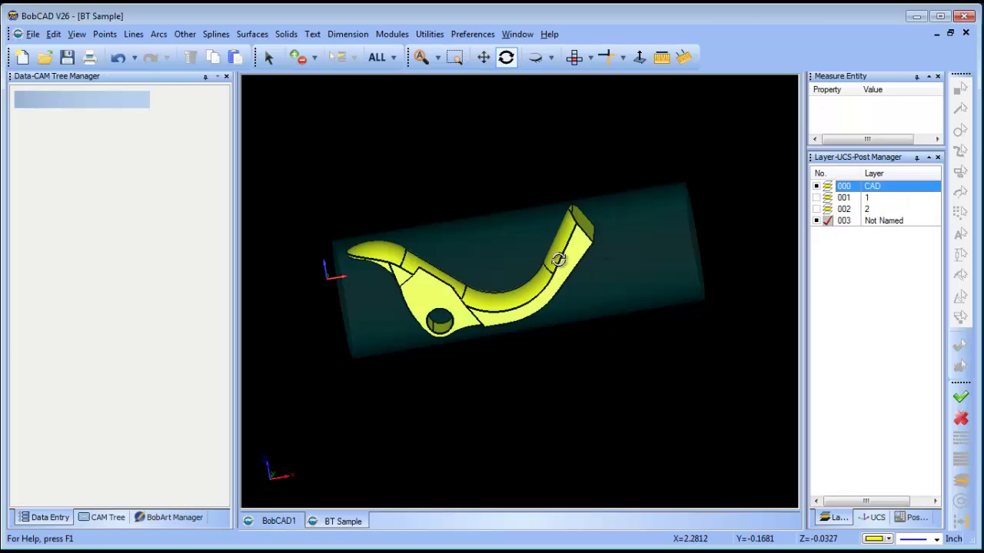
# Switch to the front view of the part and bring up the list of coordinate systems
pyautogui.click(591, 57)
pyautogui.click(596, 92)
pyautogui.click(873, 517)
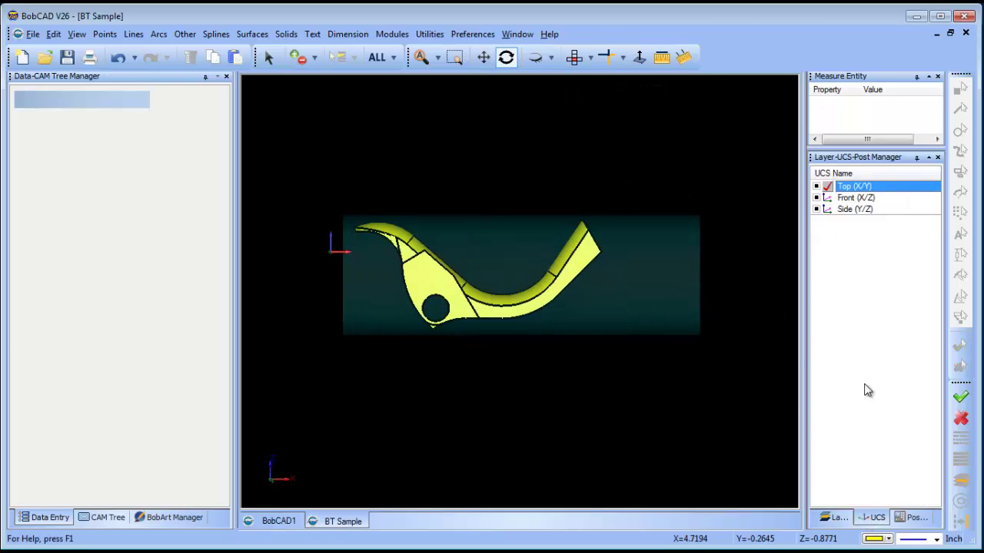
pyautogui.rightClick(855, 210)
pyautogui.click(877, 220)
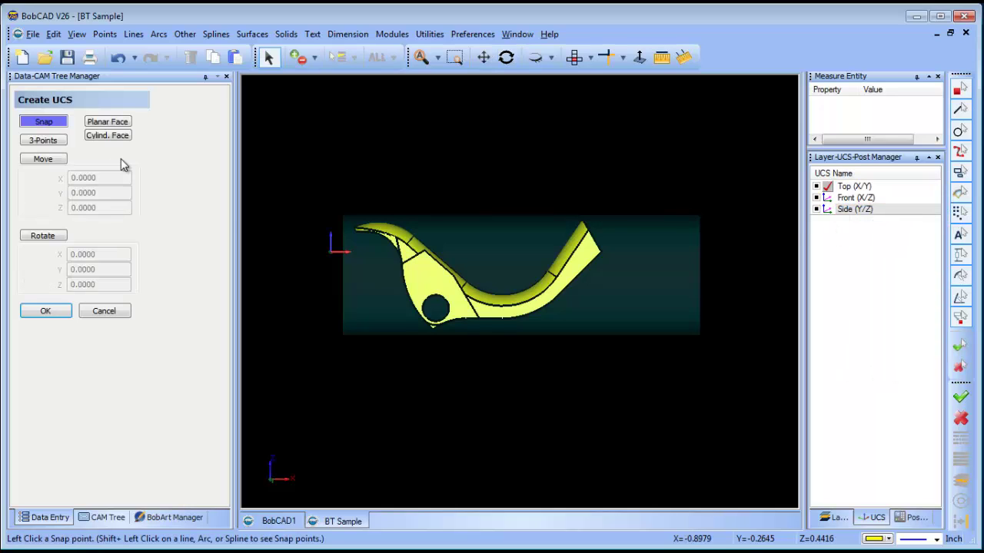
pyautogui.click(104, 314)
# Make the Front (X/Z) coordinate system active and display the part as wireframe
pyautogui.click(827, 197)
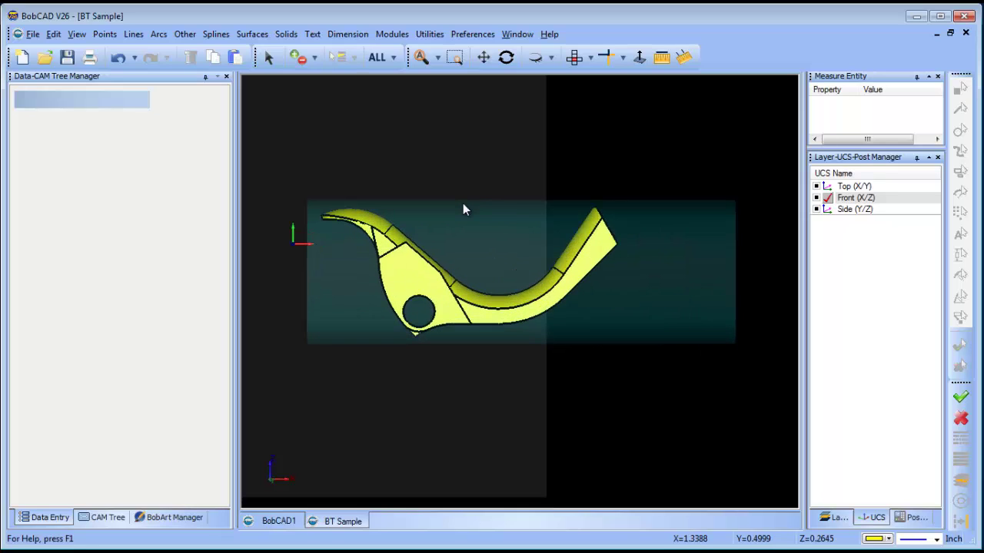
pyautogui.press('w')
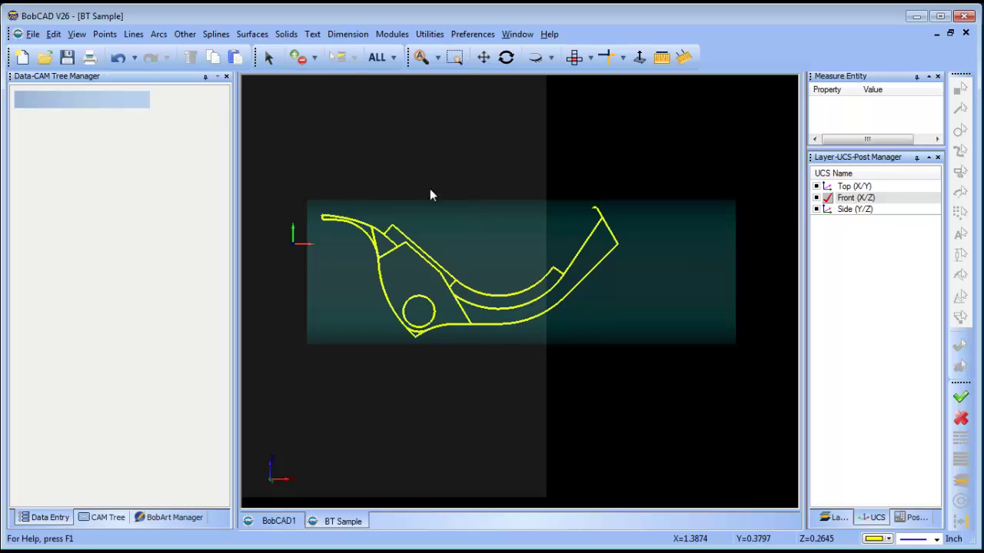
# Draw a fitted spline along the middle of the part's side profile, running past the rounded end and past the far end
pyautogui.click(213, 36)
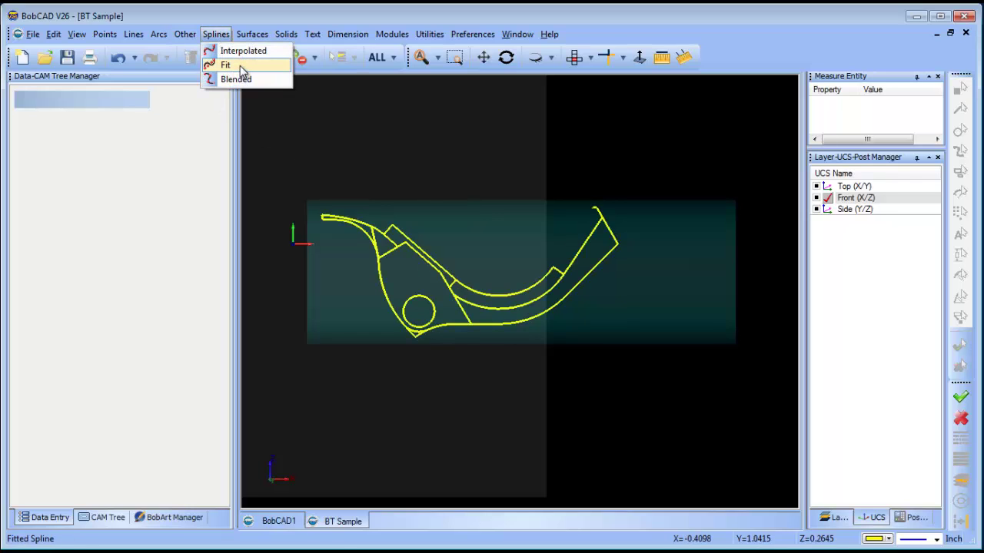
pyautogui.click(240, 65)
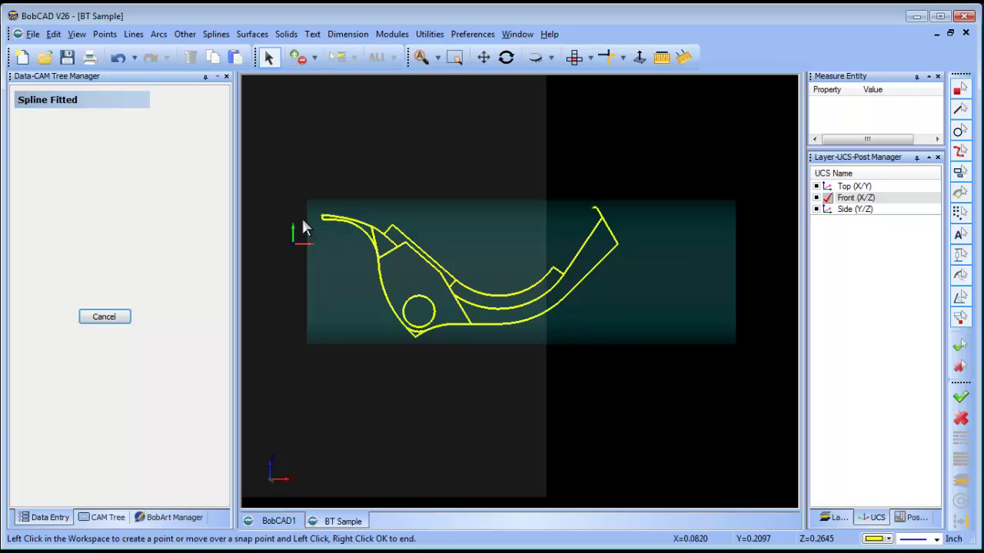
pyautogui.click(303, 219)
pyautogui.click(348, 224)
pyautogui.click(409, 258)
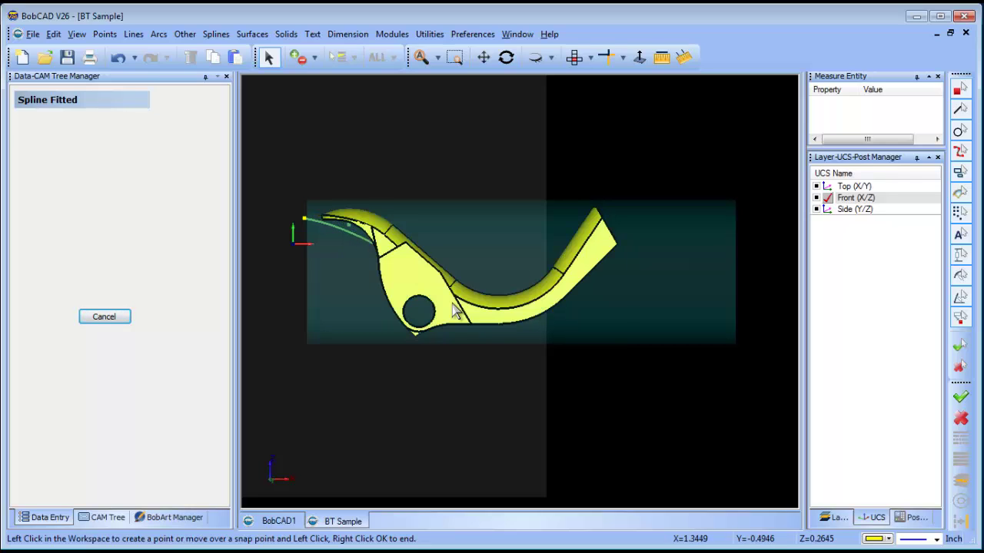
pyautogui.click(497, 319)
pyautogui.click(535, 308)
pyautogui.click(581, 268)
pyautogui.click(602, 231)
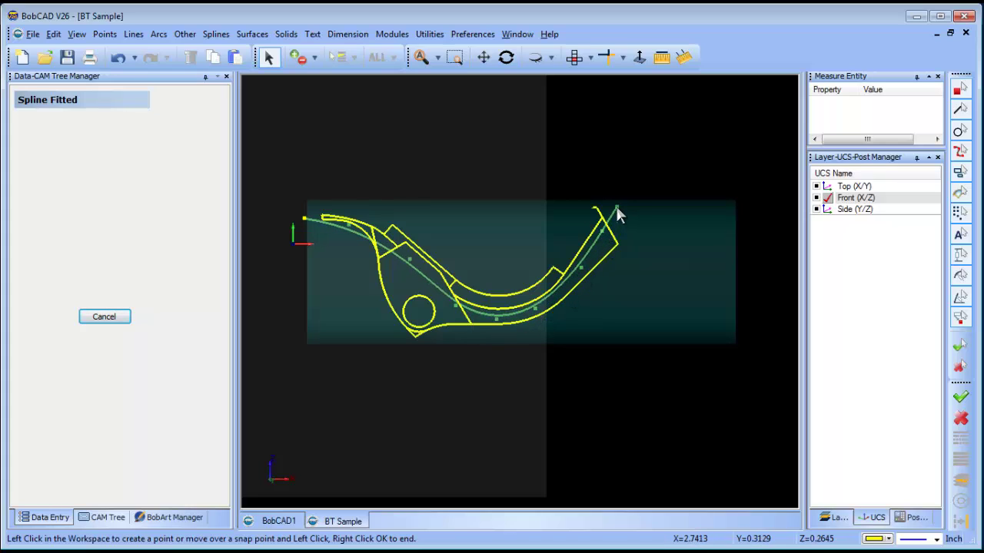
pyautogui.rightClick(616, 206)
pyautogui.rightClick(462, 146)
pyautogui.click(515, 169)
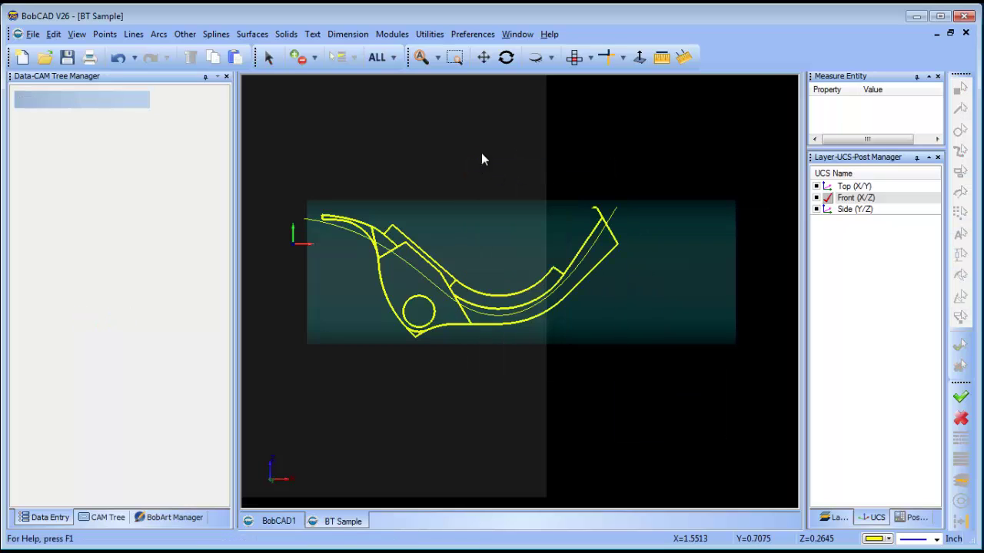
# Extrude the fitted spline 2 inches along its normal into a surface and close the Extrude Curve command
pyautogui.click(505, 57)
pyautogui.moveTo(507, 323)
pyautogui.mouseDown()
pyautogui.moveTo(527, 409)
pyautogui.moveTo(510, 397)
pyautogui.mouseUp()
pyautogui.scroll(3, 505, 358)
pyautogui.scroll(-3, 527, 336)
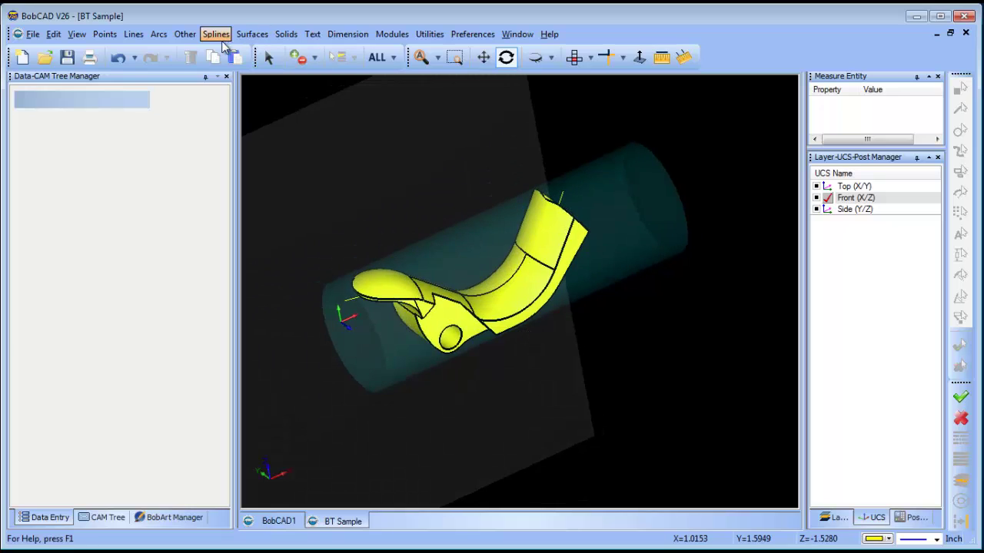
pyautogui.click(252, 34)
pyautogui.click(288, 97)
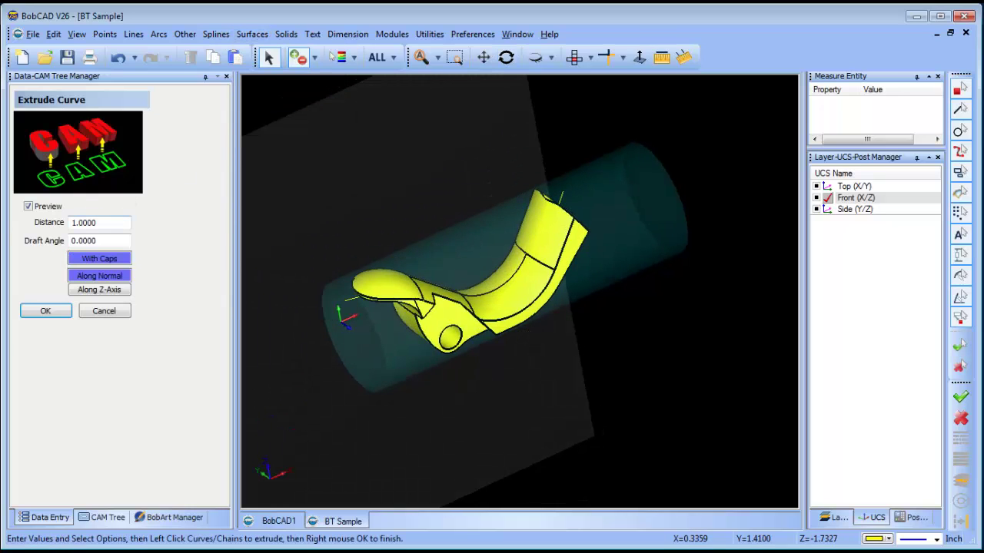
pyautogui.press('Return')
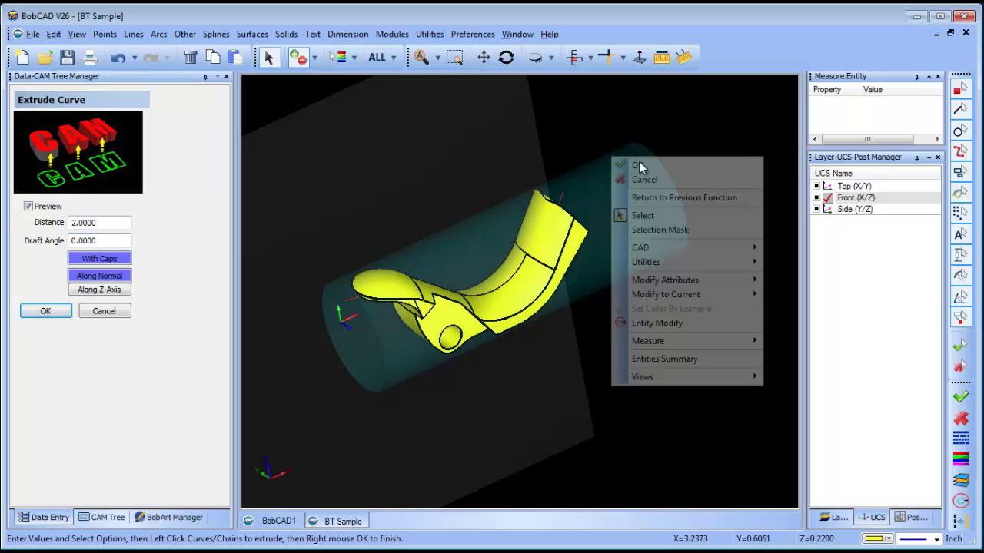
pyautogui.rightClick(610, 156)
pyautogui.click(638, 165)
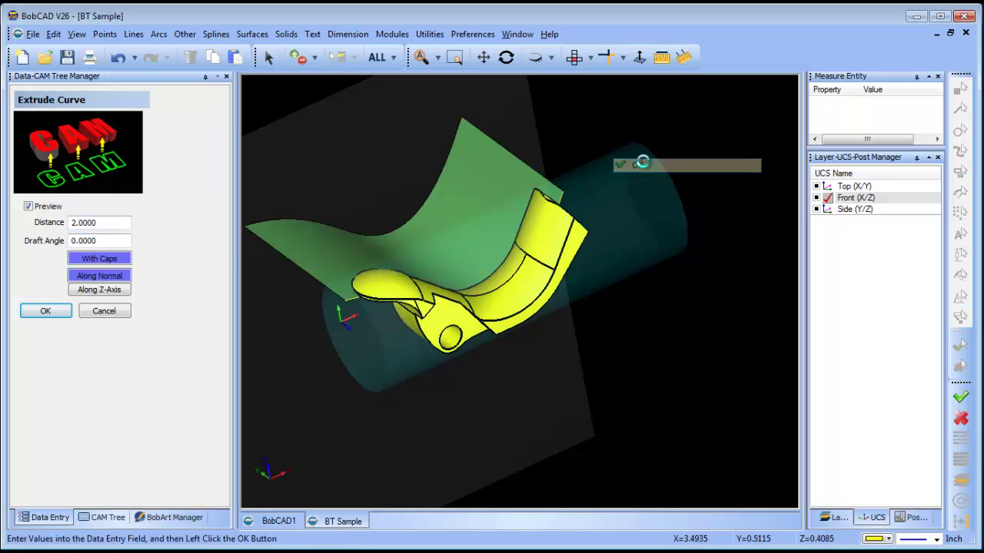
pyautogui.click(103, 312)
# Translate the extruded surface by 1 inch in Z so it straddles the part, and close the Translate command
pyautogui.click(430, 34)
pyautogui.click(447, 91)
pyautogui.moveTo(79, 255); pyautogui.dragTo(98, 255)
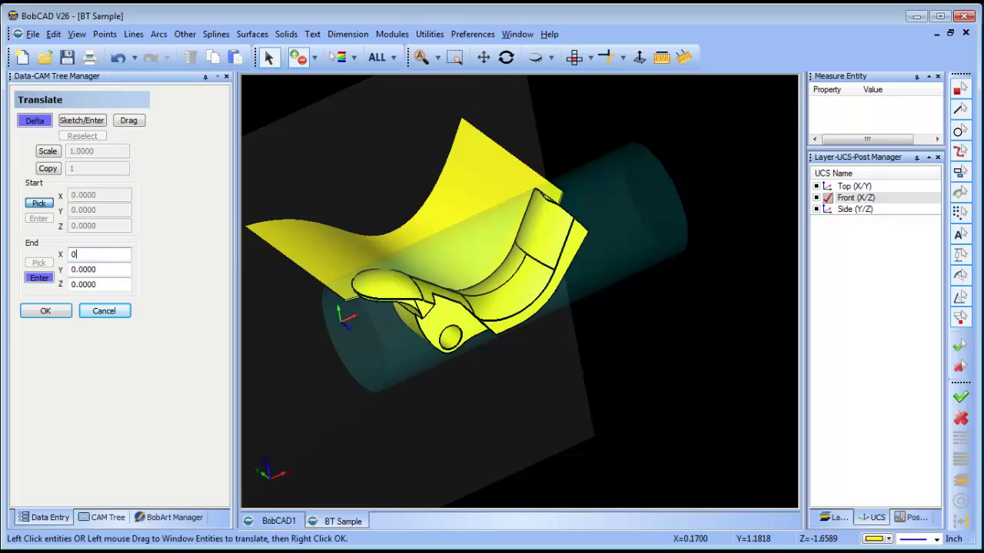
pyautogui.write('1')
pyautogui.click(296, 159)
pyautogui.rightClick(296, 151)
pyautogui.click(329, 157)
pyautogui.click(46, 312)
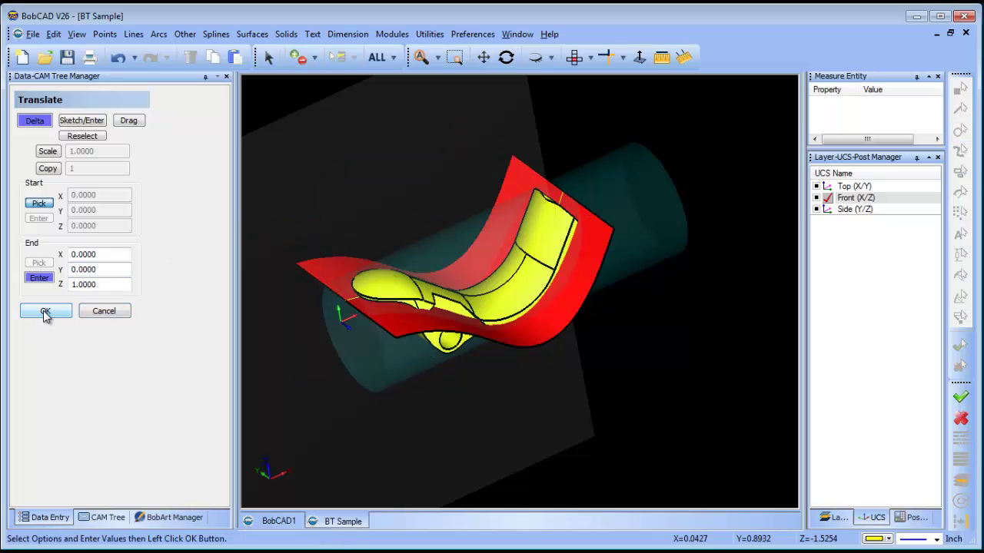
pyautogui.click(104, 311)
pyautogui.rightClick(375, 164)
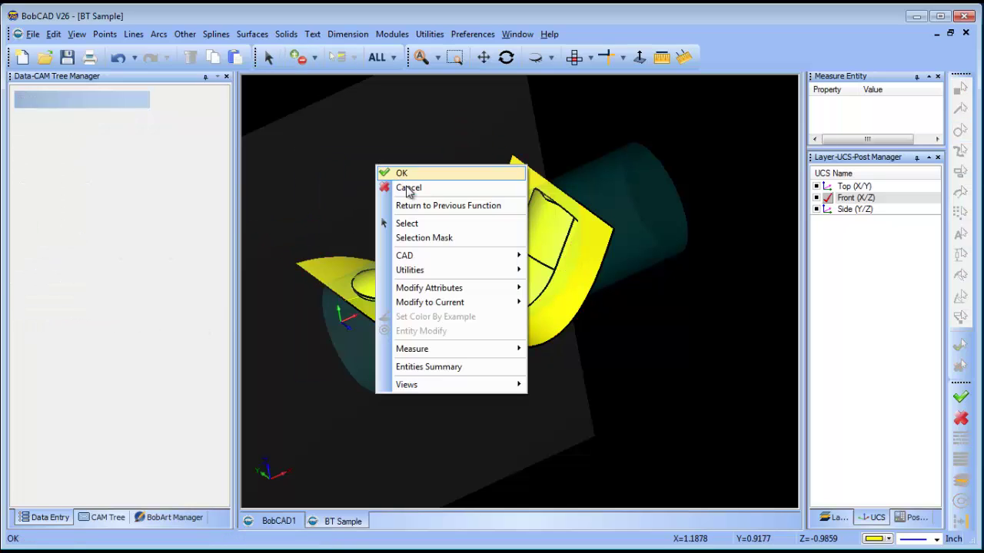
pyautogui.click(415, 189)
# Make the Top (X/Y) coordinate system active and return to the layer list
pyautogui.click(506, 57)
pyautogui.moveTo(526, 333); pyautogui.dragTo(521, 326)
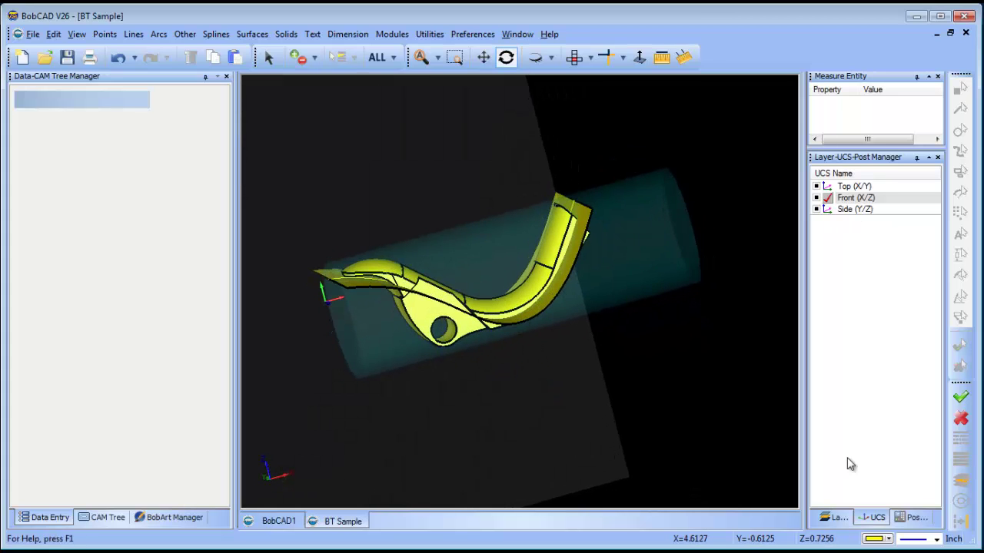
pyautogui.click(826, 187)
pyautogui.click(833, 517)
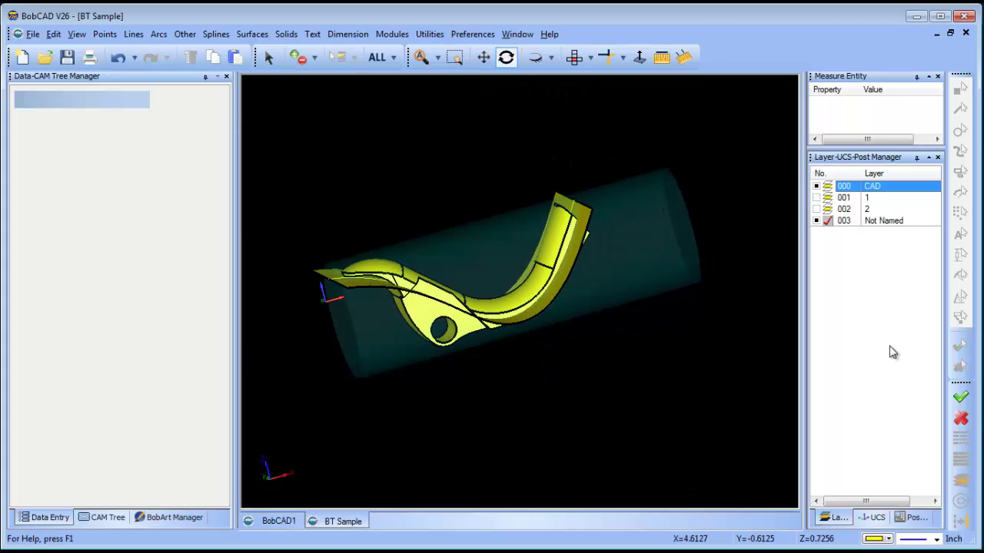
# Add a new active layer 004, hide layer 003 and the CAD layer, and show layer 1
pyautogui.rightClick(876, 223)
pyautogui.click(896, 230)
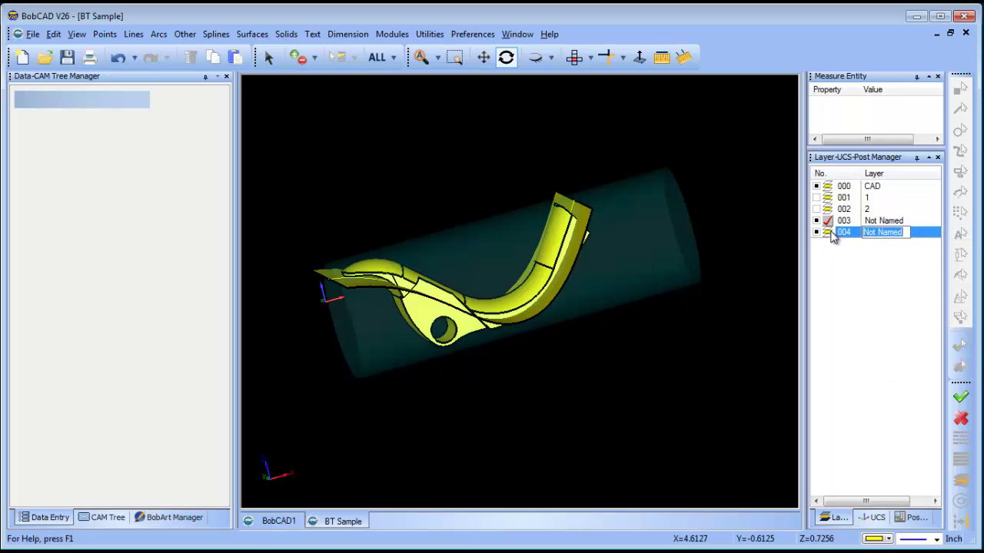
pyautogui.click(826, 232)
pyautogui.click(817, 221)
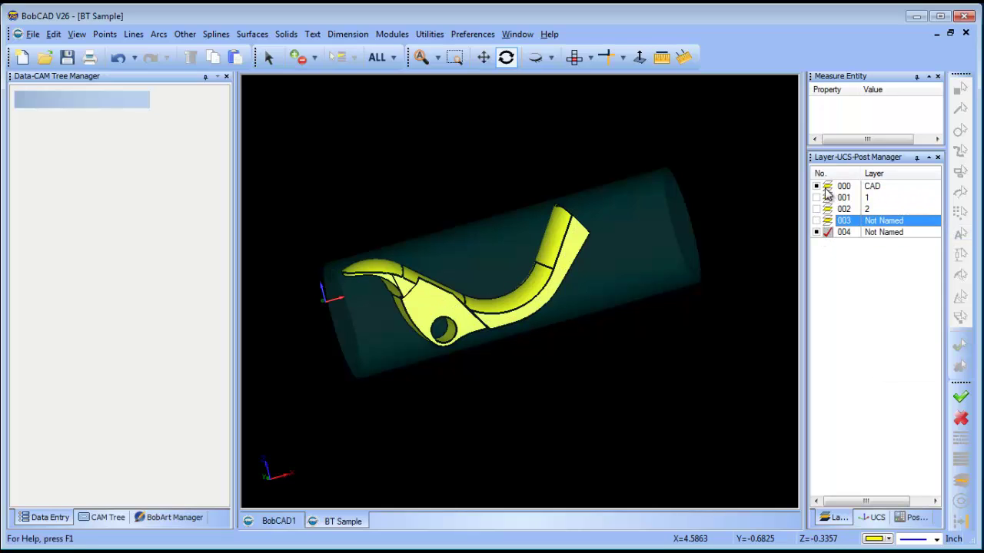
pyautogui.click(817, 186)
pyautogui.click(816, 197)
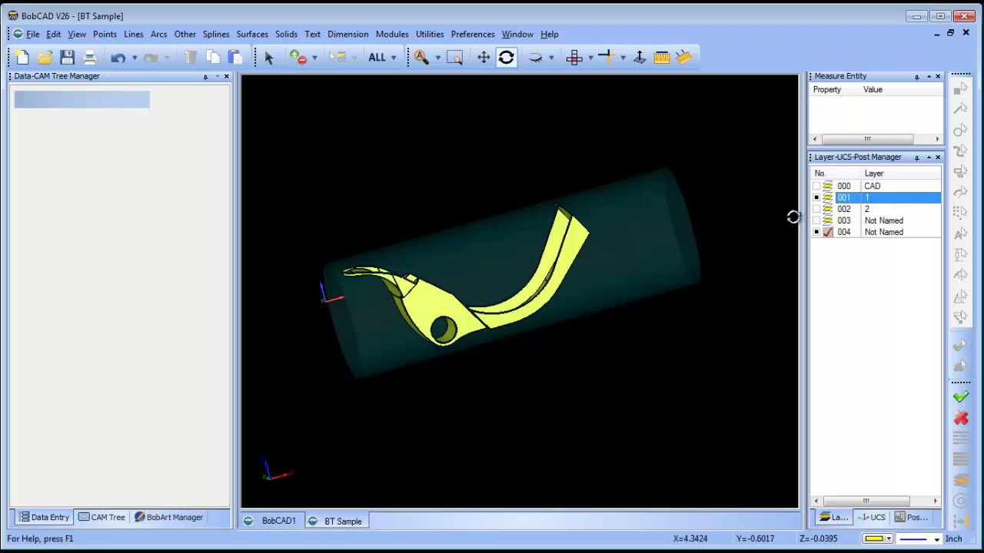
# Show layer 2 to compare its surfaces with layer 1 from the top, and hide layer 2 again
pyautogui.click(817, 209)
pyautogui.rightClick(443, 154)
pyautogui.click(471, 178)
pyautogui.click(574, 57)
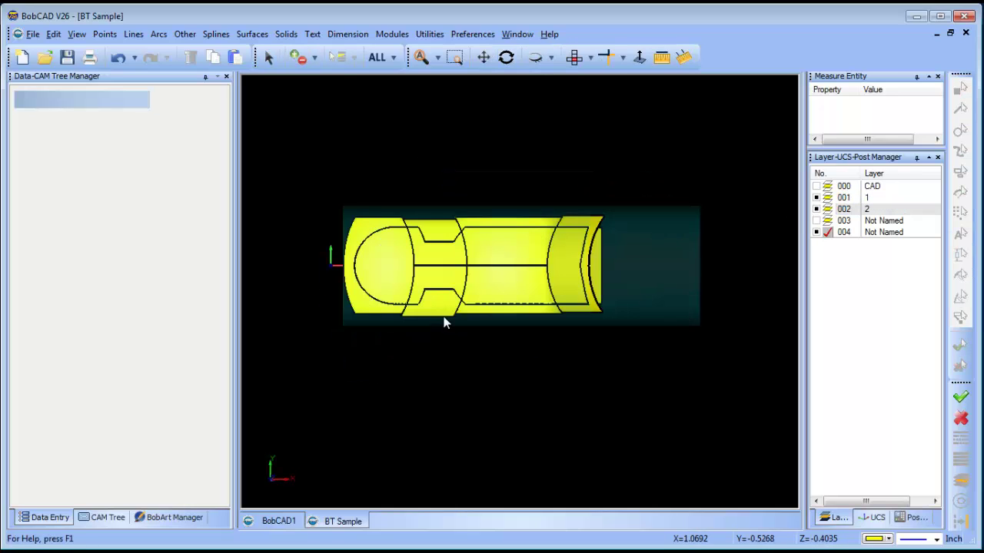
pyautogui.rightClick(472, 169)
pyautogui.click(503, 191)
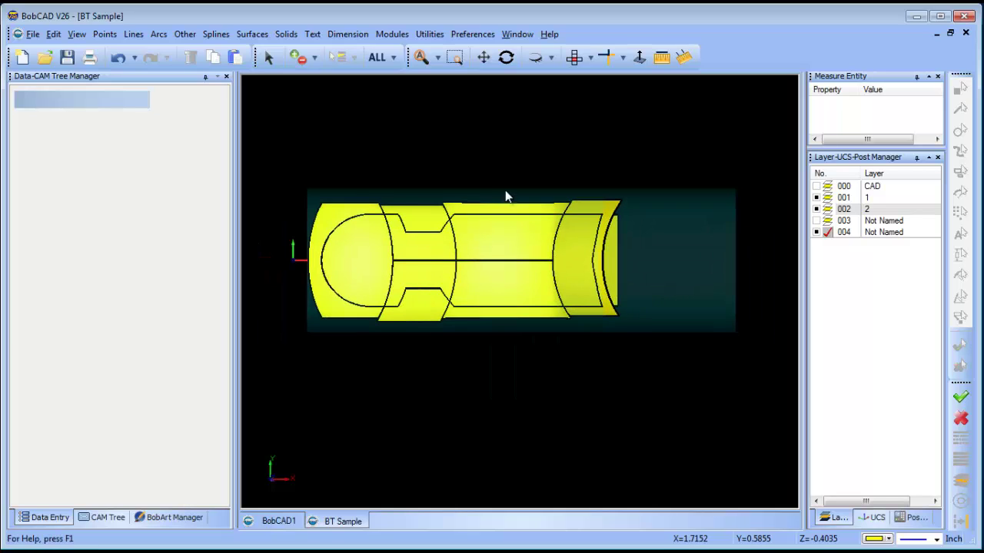
pyautogui.click(820, 208)
pyautogui.doubleClick(820, 199)
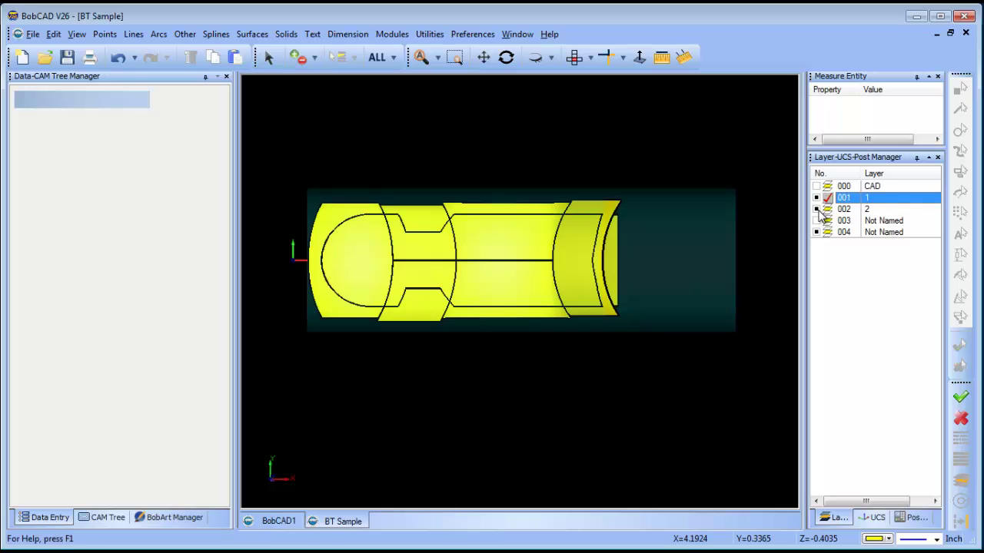
pyautogui.doubleClick(821, 209)
pyautogui.click(827, 199)
pyautogui.click(816, 209)
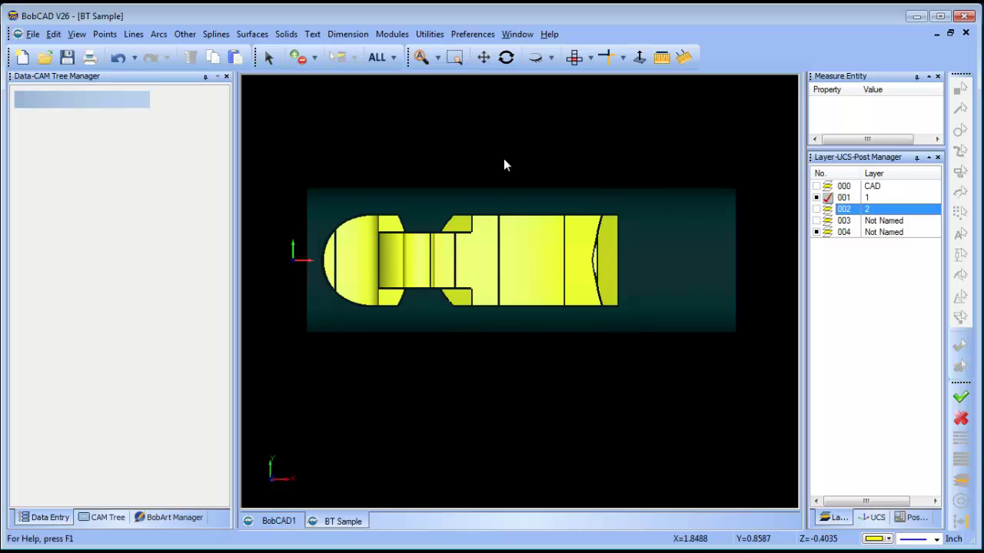
# Make layer 004 active and set the current drawing colour to green
pyautogui.rightClick(496, 154)
pyautogui.click(509, 177)
pyautogui.click(506, 57)
pyautogui.moveTo(542, 254); pyautogui.dragTo(588, 360)
pyautogui.click(830, 233)
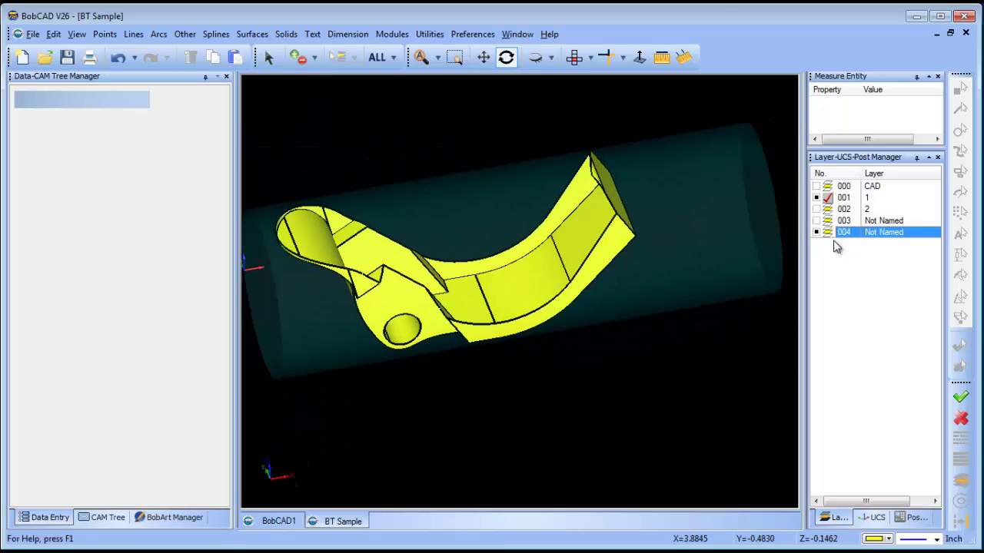
pyautogui.click(889, 539)
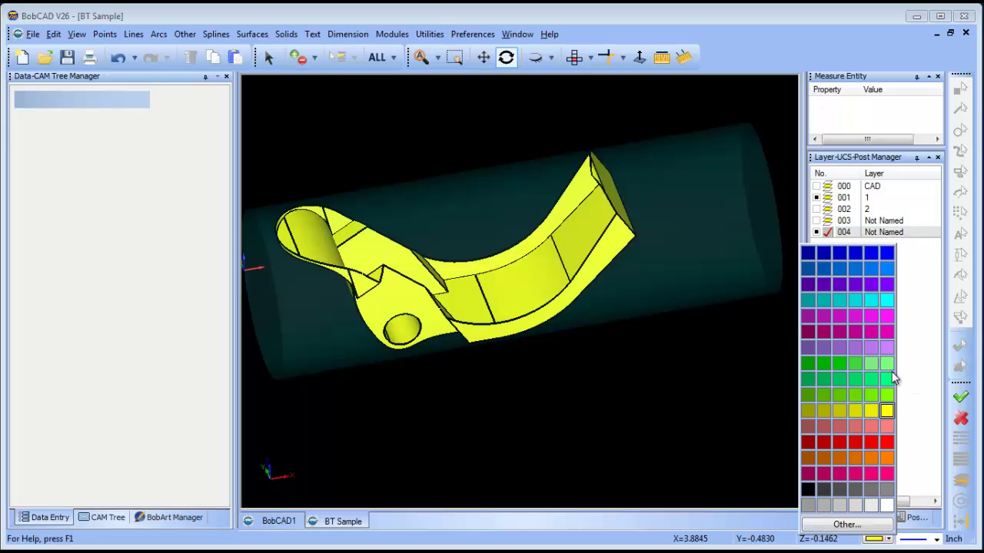
pyautogui.click(893, 376)
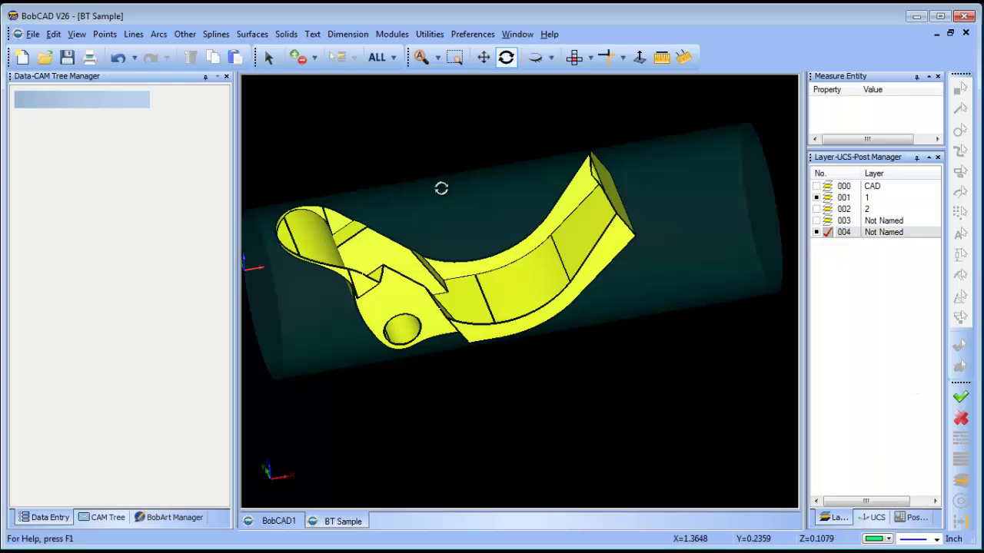
# Extract the edges of the narrow side faces along the hooked end and curved arm on both sides, and hide layer 1
pyautogui.click(429, 34)
pyautogui.moveTo(501, 154)
pyautogui.click(588, 158)
pyautogui.scroll(4, 351, 319)
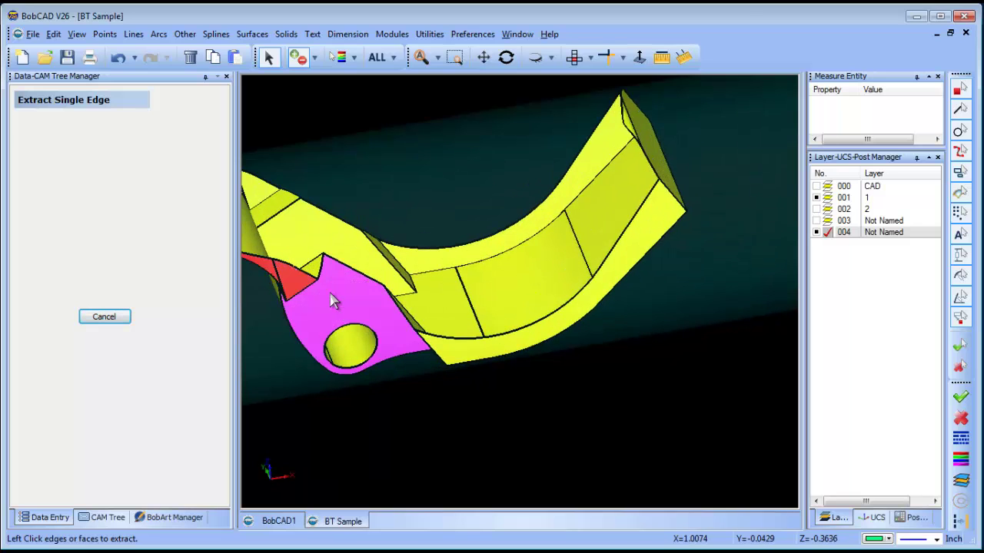
pyautogui.scroll(-3, 557, 339)
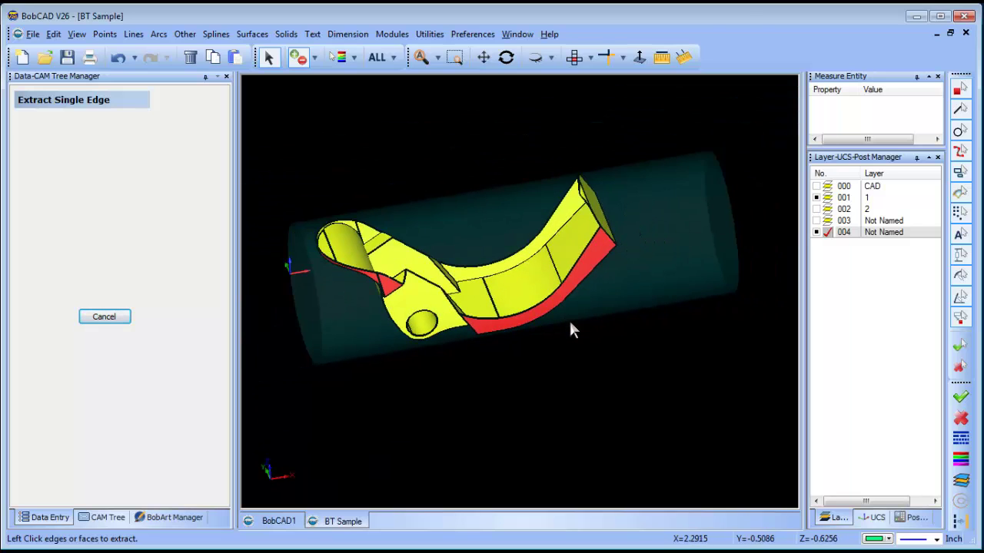
pyautogui.moveTo(596, 305); pyautogui.dragTo(439, 377, button='middle')
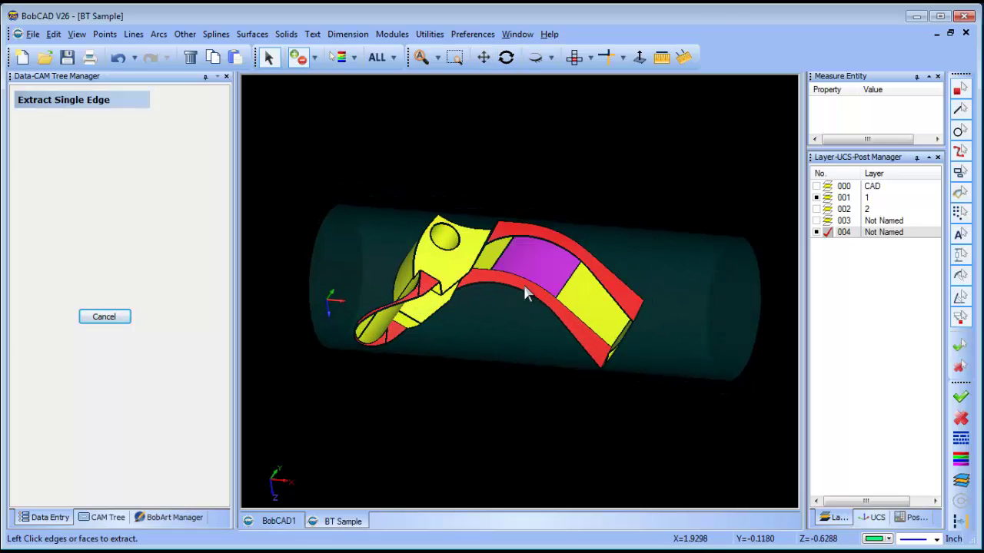
pyautogui.moveTo(527, 297); pyautogui.dragTo(464, 189, button='middle')
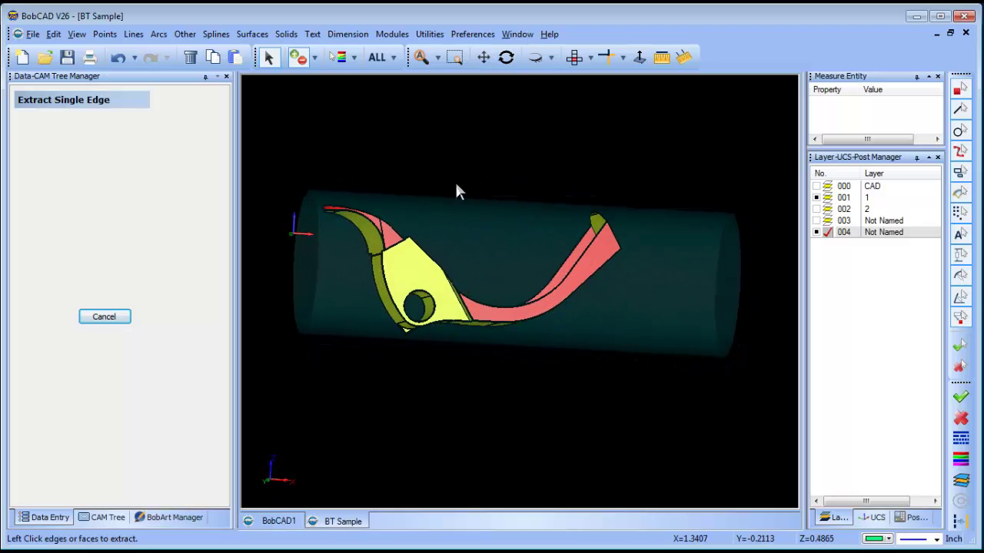
pyautogui.rightClick(455, 183)
pyautogui.click(484, 196)
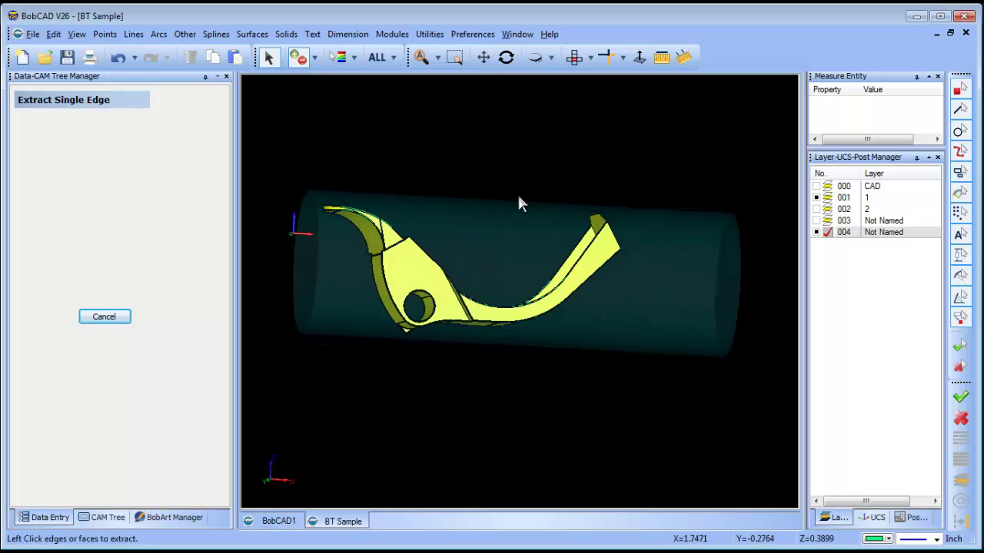
pyautogui.click(816, 197)
pyautogui.rightClick(465, 131)
pyautogui.click(484, 156)
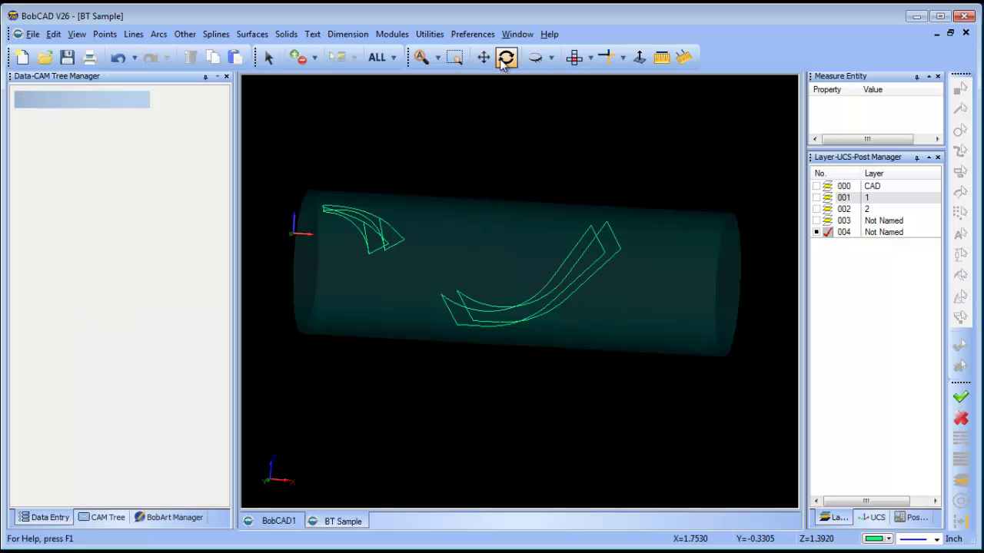
# Delete the inner curves and straight end lines at the hooked end, keeping only its outer looped curve
pyautogui.click(501, 64)
pyautogui.moveTo(495, 200); pyautogui.dragTo(573, 346)
pyautogui.click(268, 57)
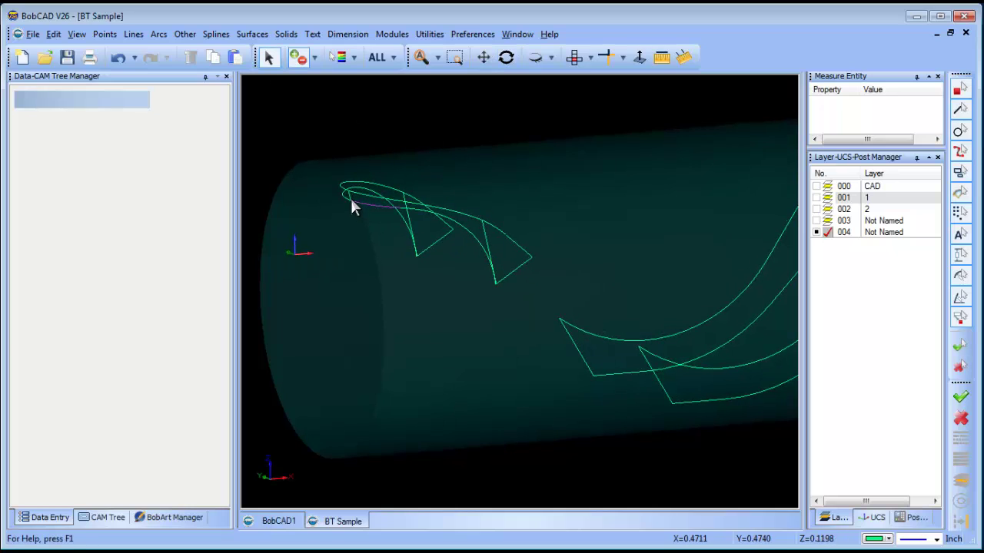
pyautogui.click(421, 209)
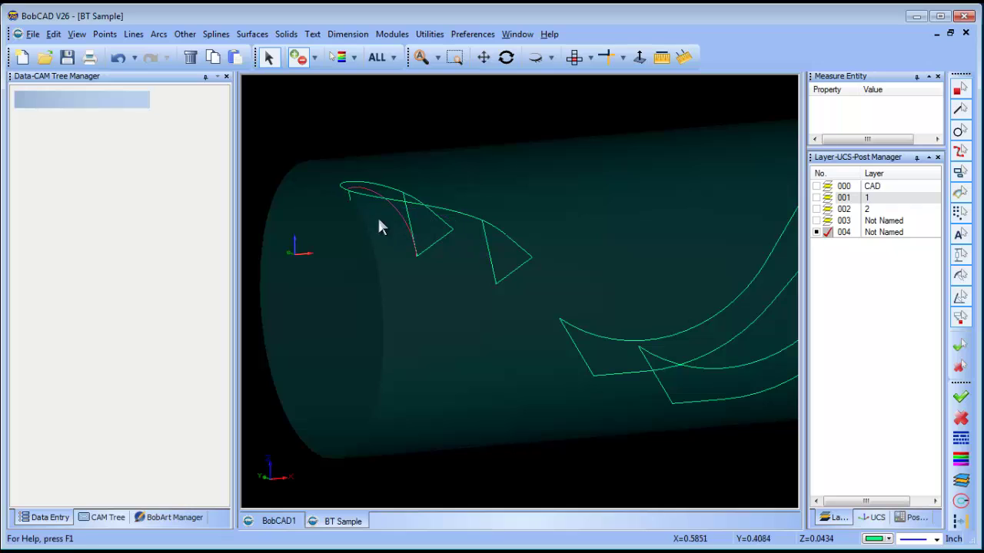
pyautogui.click(430, 242)
pyautogui.press('Delete')
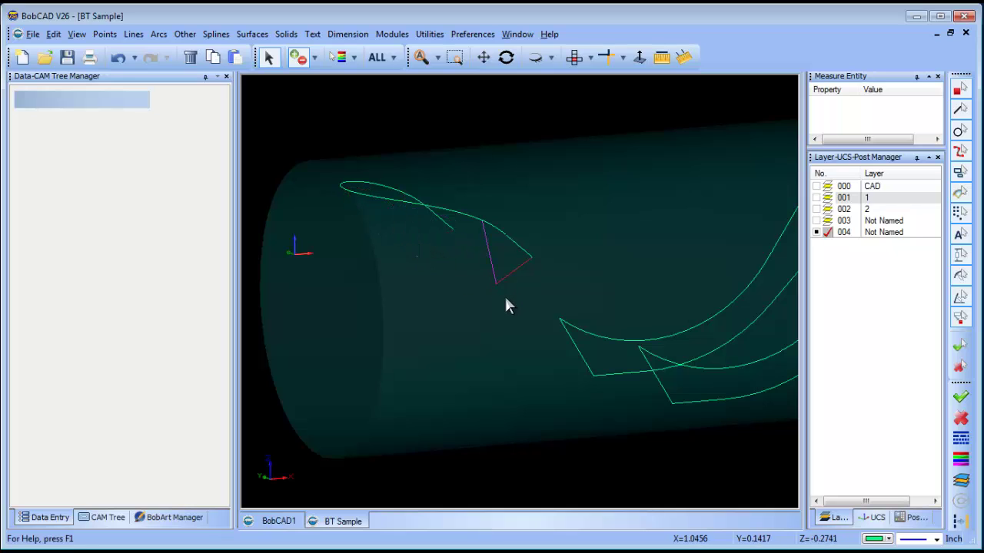
pyautogui.press('Delete')
# Delete the short straight lines closing both ends of the two extracted curved-arm profiles
pyautogui.click(584, 364)
pyautogui.click(659, 385)
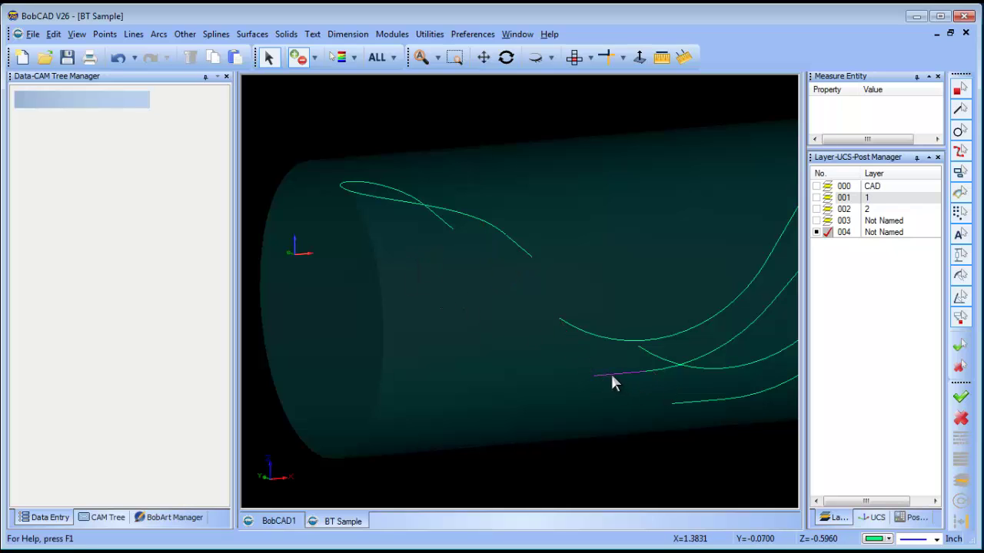
pyautogui.scroll(-2, 654, 377)
pyautogui.moveTo(694, 387); pyautogui.dragTo(677, 373, button='middle')
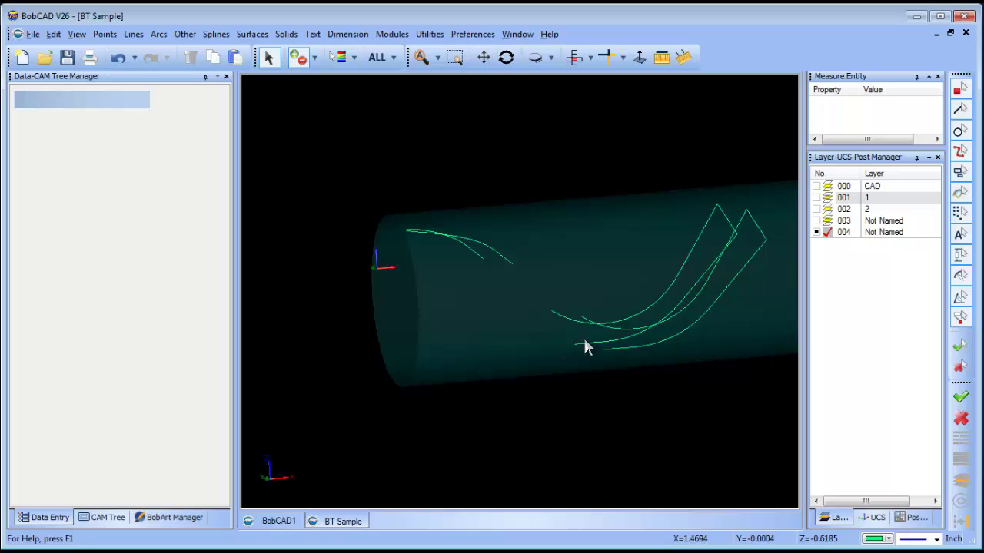
pyautogui.click(726, 222)
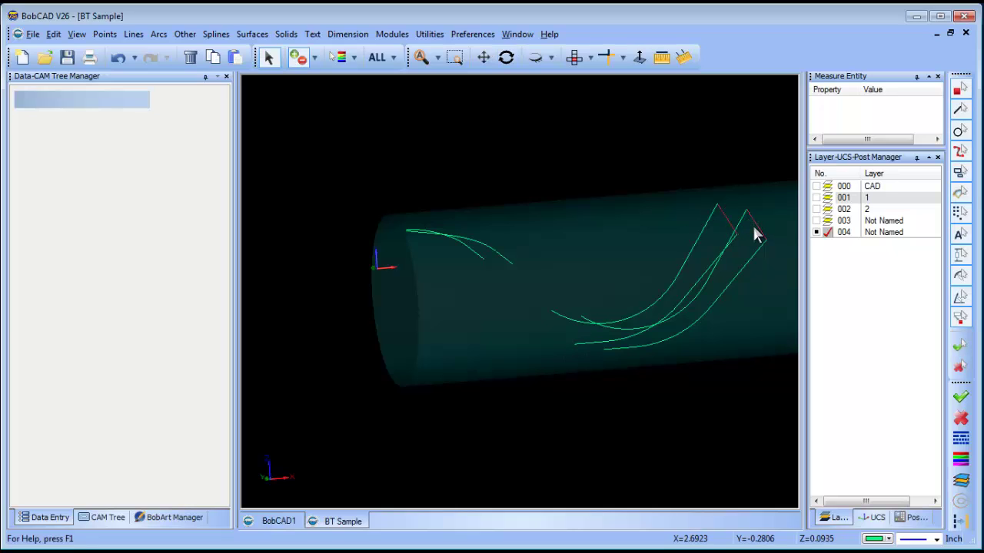
pyautogui.press('Delete')
# Delete the lower curve of each curved-arm pair, keeping one upper curve per side
pyautogui.moveTo(561, 220); pyautogui.dragTo(729, 222, button='middle')
pyautogui.click(726, 223)
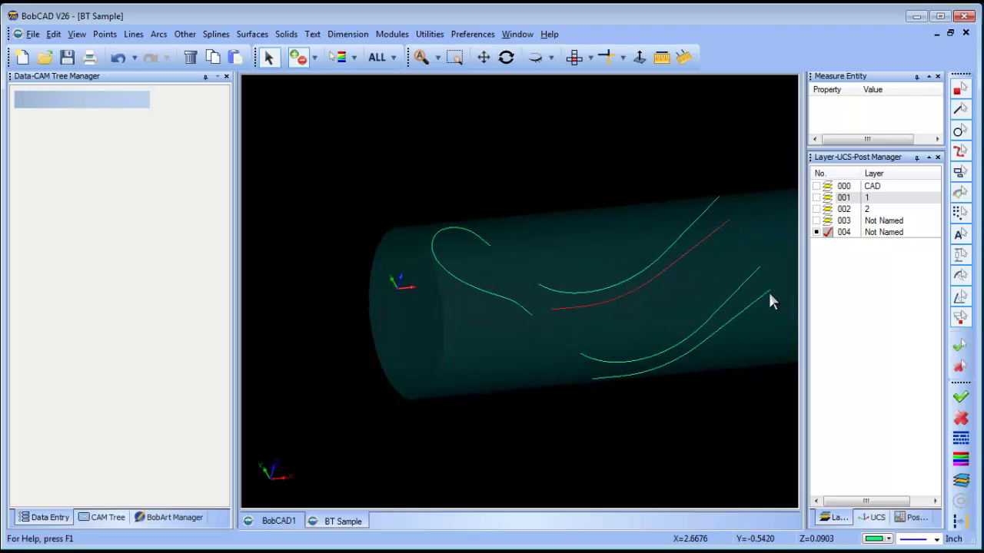
pyautogui.click(767, 294)
pyautogui.press('Delete')
pyautogui.rightClick(571, 172)
pyautogui.click(588, 194)
# Sketch a sharp-cornered rectangle in the top view that encloses the looped curve and both arm curves
pyautogui.click(581, 60)
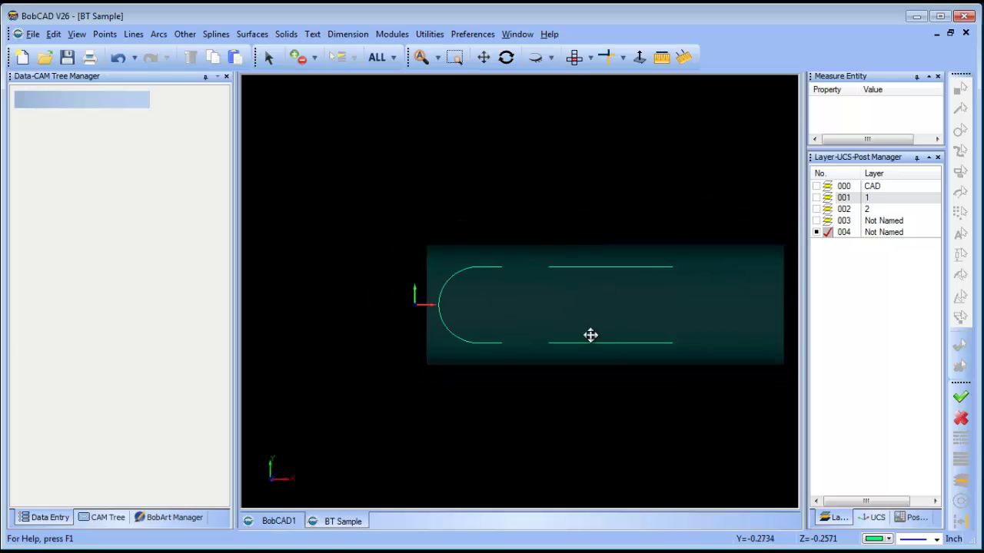
pyautogui.click(185, 34)
pyautogui.click(209, 48)
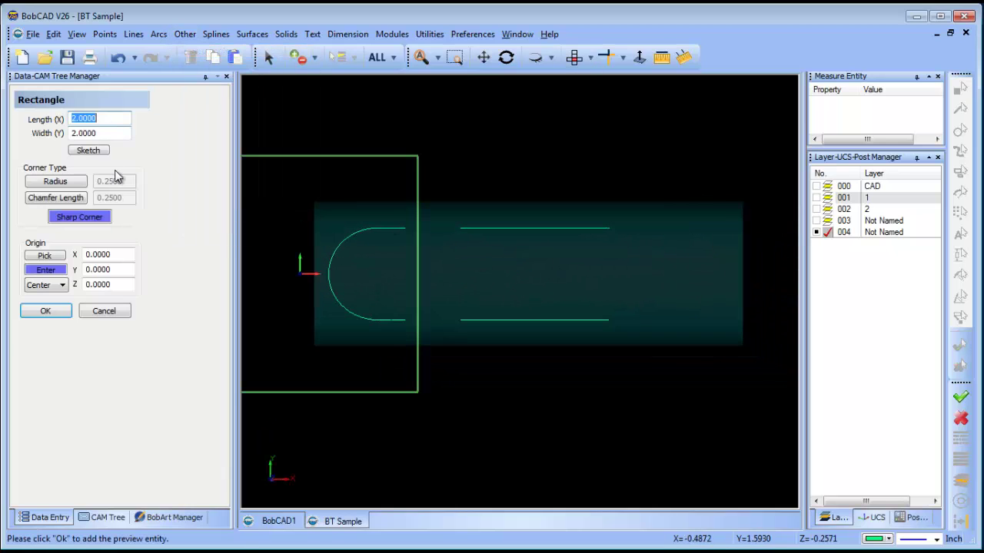
pyautogui.moveTo(304, 193); pyautogui.dragTo(658, 359)
pyautogui.rightClick(459, 125)
pyautogui.click(545, 147)
# Create a planar surface from the rectangle
pyautogui.click(506, 56)
pyautogui.moveTo(538, 265); pyautogui.dragTo(499, 375)
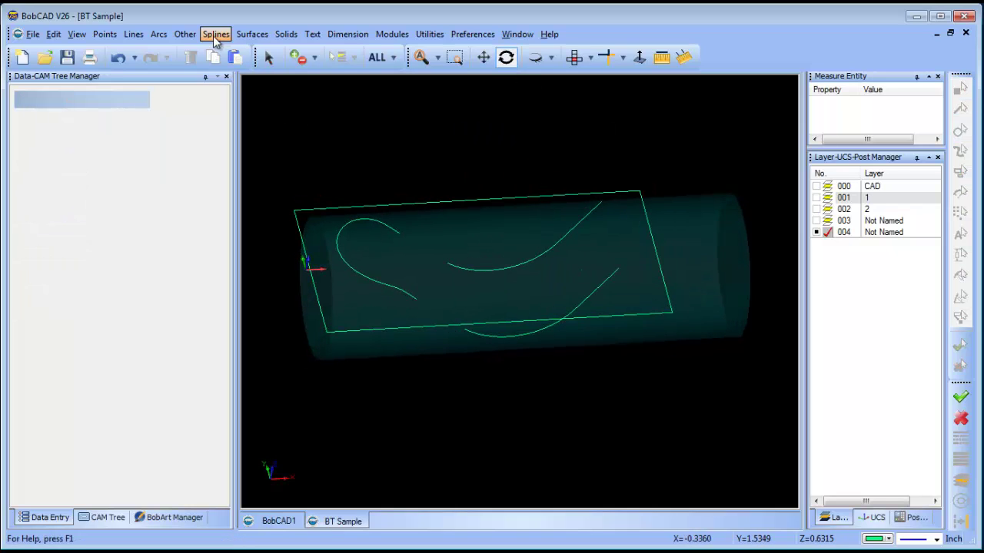
pyautogui.click(216, 34)
pyautogui.moveTo(252, 33)
pyautogui.click(273, 80)
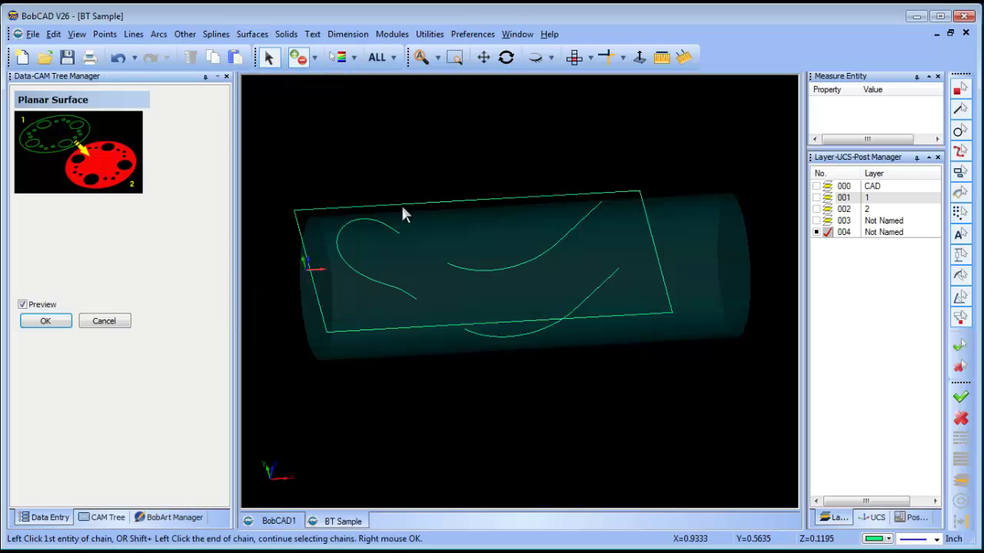
pyautogui.click(405, 204)
pyautogui.rightClick(385, 139)
pyautogui.click(412, 146)
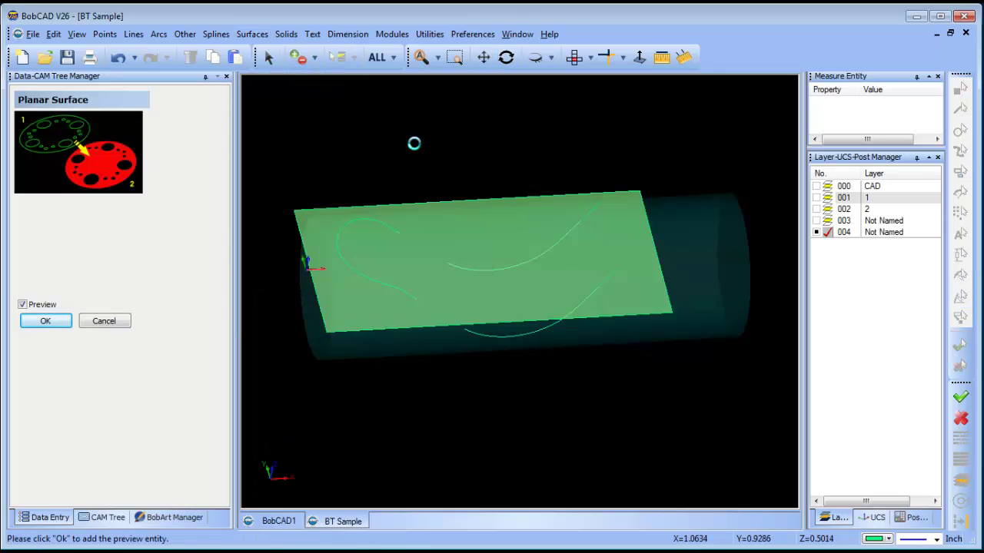
# Set the current colour to orange and project the looped curve and both arm curves onto the planar surface
pyautogui.click(889, 540)
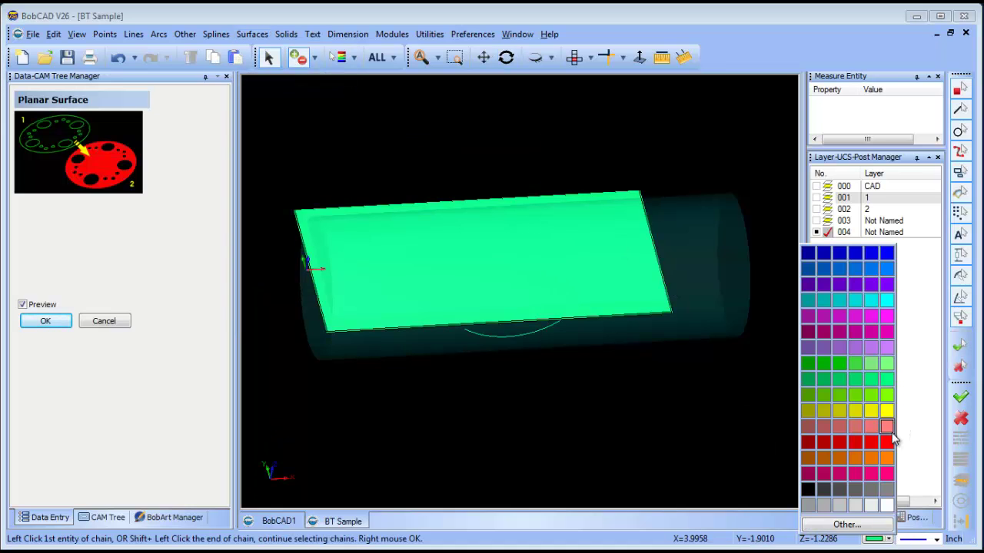
pyautogui.click(887, 459)
pyautogui.click(185, 34)
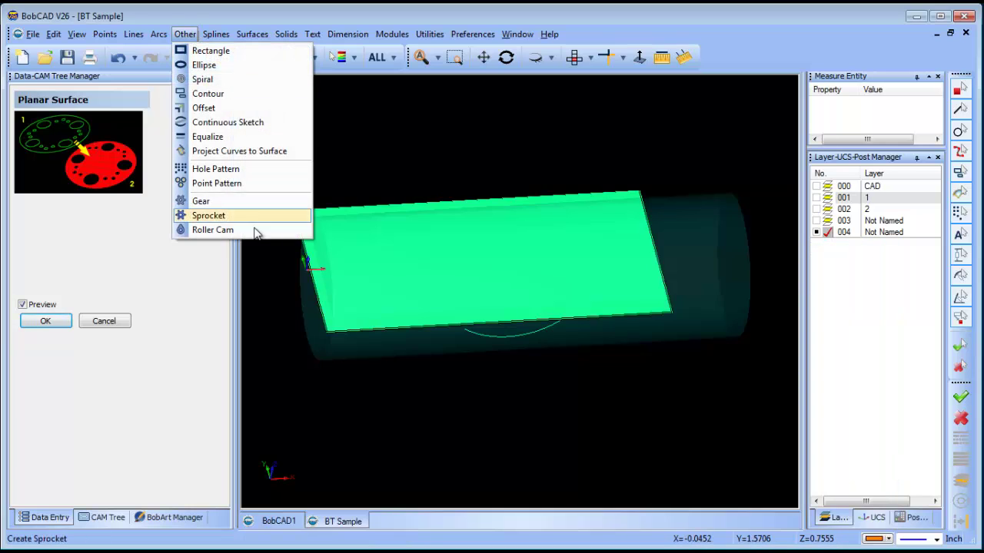
pyautogui.click(249, 151)
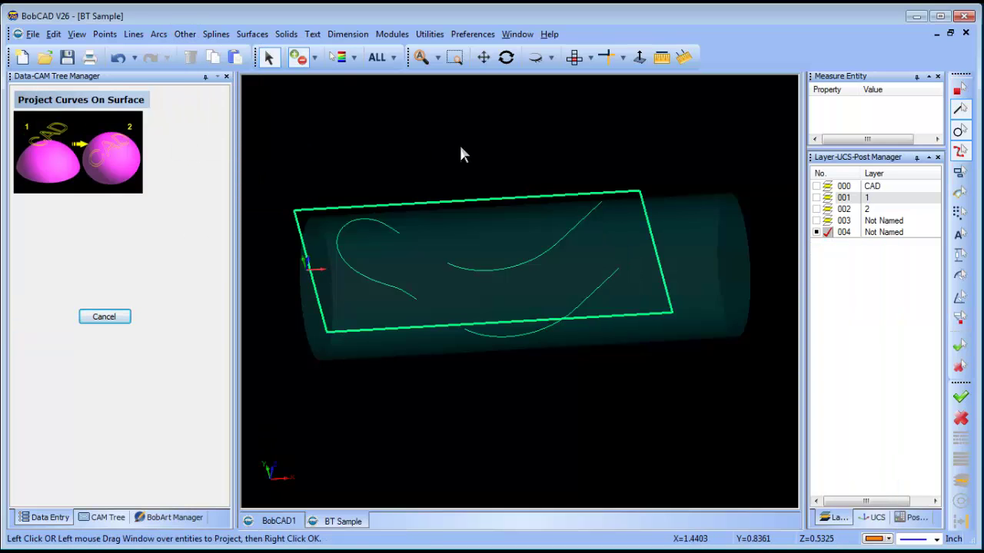
pyautogui.click(396, 230)
pyautogui.click(447, 265)
pyautogui.click(466, 329)
pyautogui.rightClick(436, 114)
pyautogui.click(450, 121)
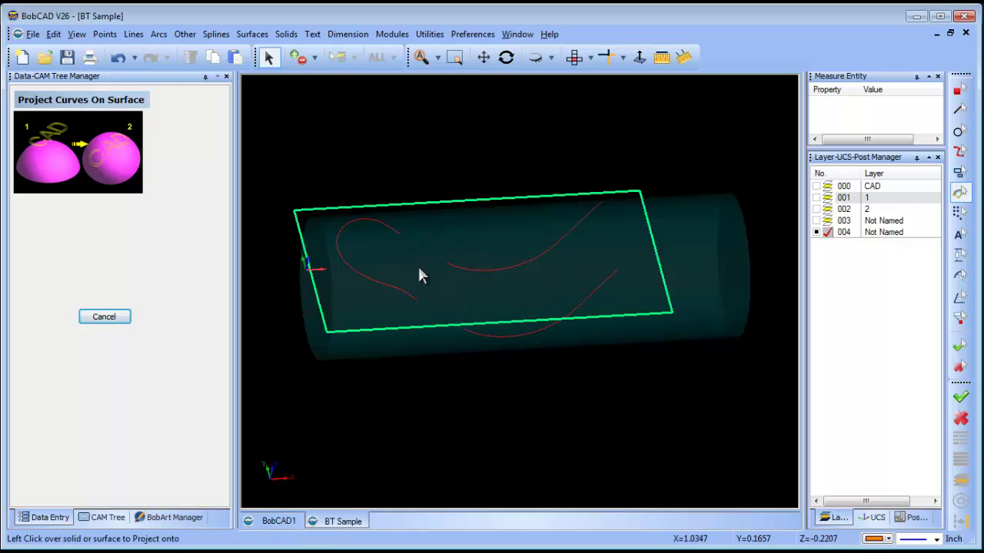
pyautogui.click(421, 245)
pyautogui.rightClick(409, 115)
pyautogui.click(455, 137)
# Select all green entities by colour and delete them, keeping only the orange projected curves
pyautogui.click(393, 56)
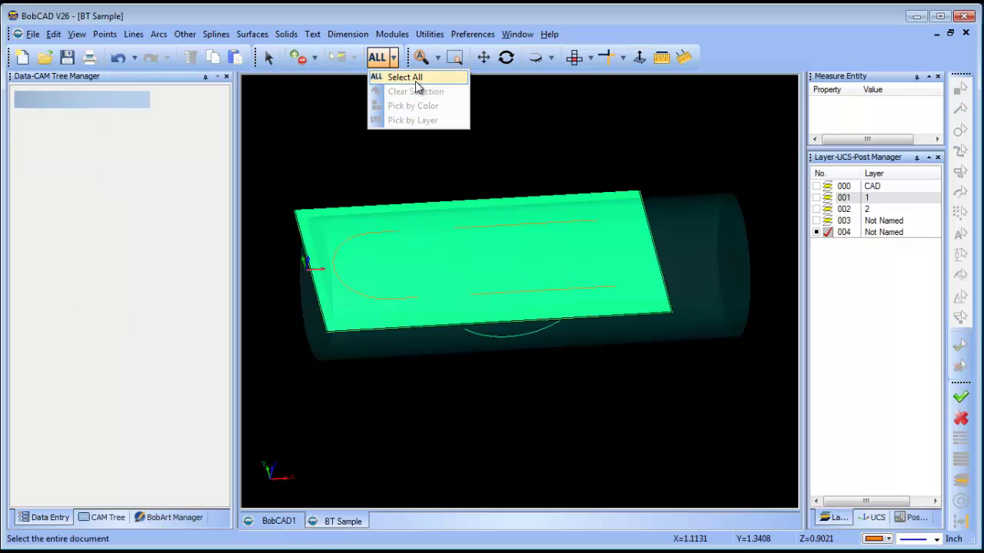
pyautogui.press('Escape')
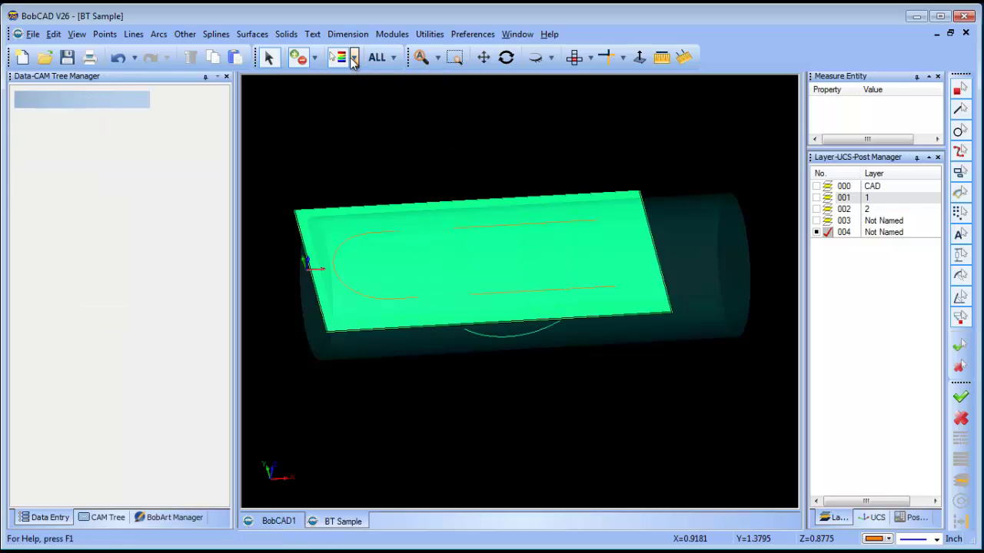
pyautogui.click(353, 58)
pyautogui.click(394, 59)
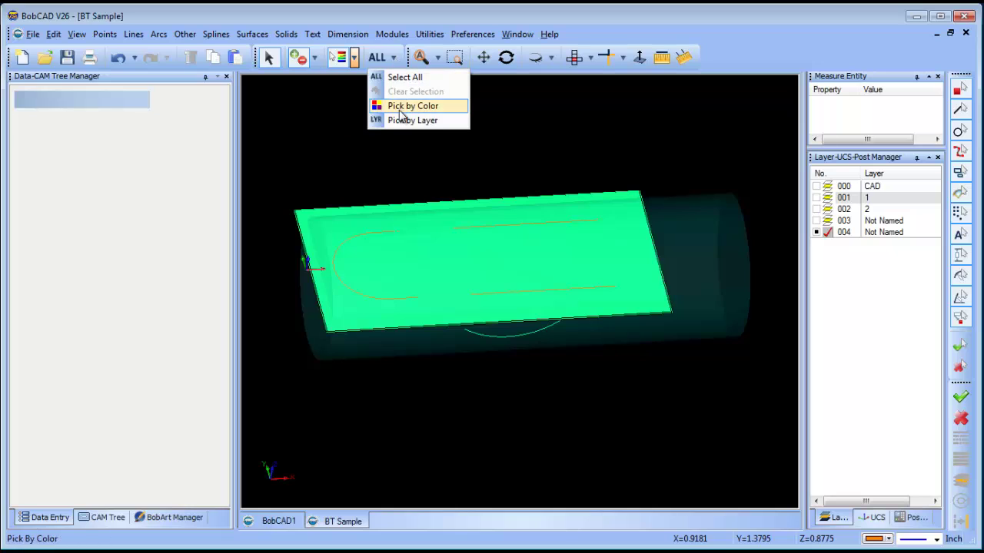
pyautogui.click(395, 103)
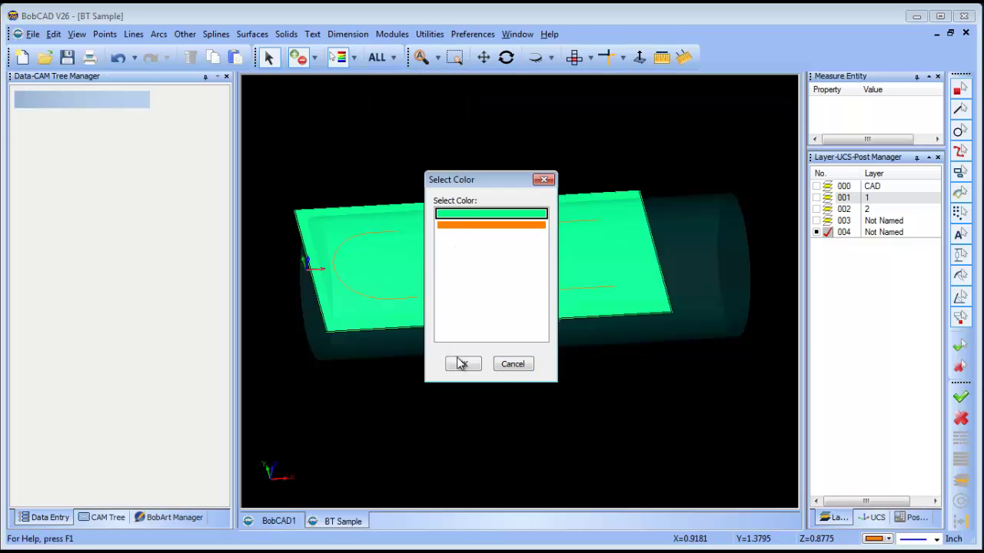
pyautogui.click(461, 364)
pyautogui.press('Delete')
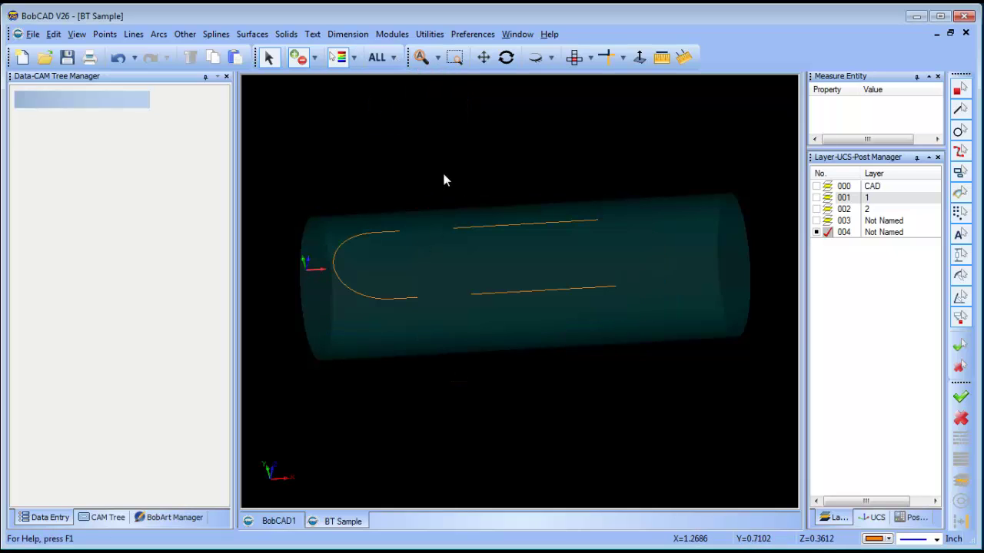
pyautogui.rightClick(444, 181)
pyautogui.click(455, 193)
# Create end points in the top view at the far ends of the two separate straight projected curves
pyautogui.click(574, 57)
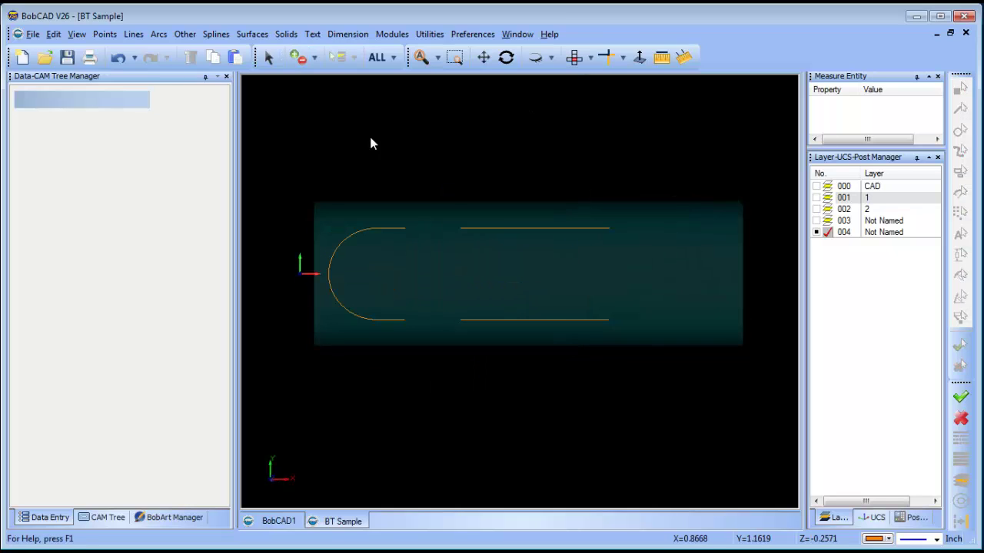
pyautogui.click(104, 34)
pyautogui.click(130, 93)
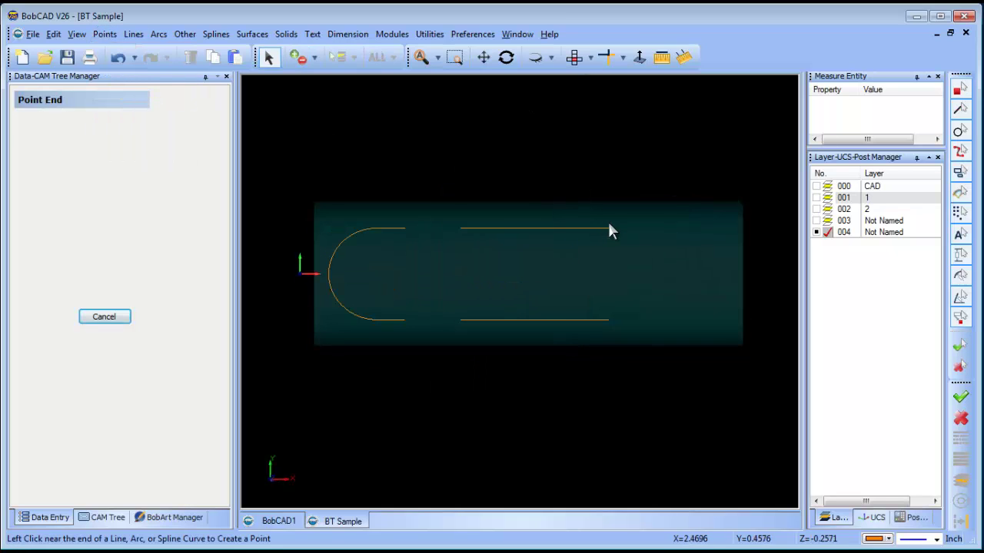
pyautogui.click(608, 323)
pyautogui.rightClick(512, 176)
pyautogui.click(538, 198)
# Delete the two separate straight projected curves, keeping the end points
pyautogui.click(268, 57)
pyautogui.moveTo(435, 169); pyautogui.dragTo(552, 358)
pyautogui.press('Delete')
pyautogui.click(133, 34)
pyautogui.click(149, 79)
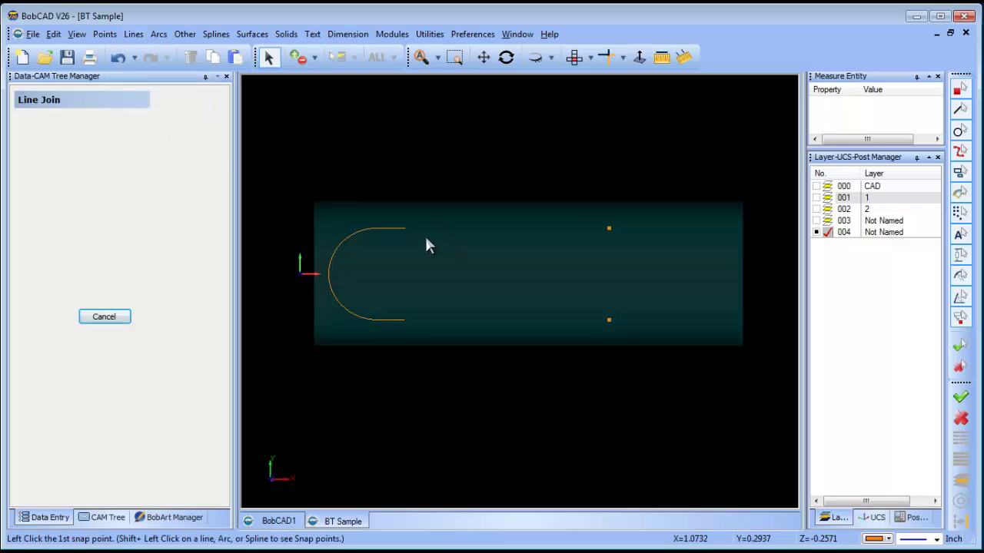
pyautogui.rightClick(433, 202)
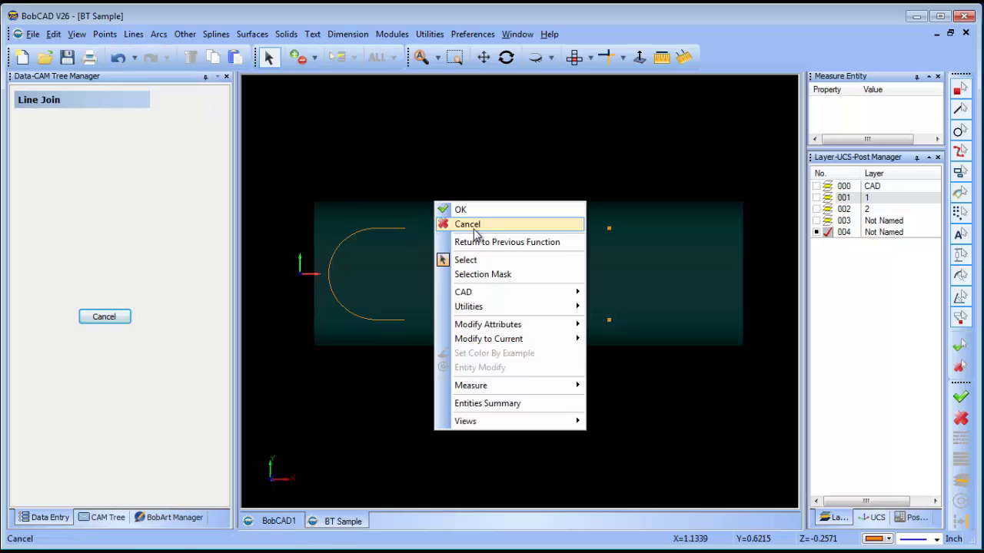
pyautogui.click(459, 222)
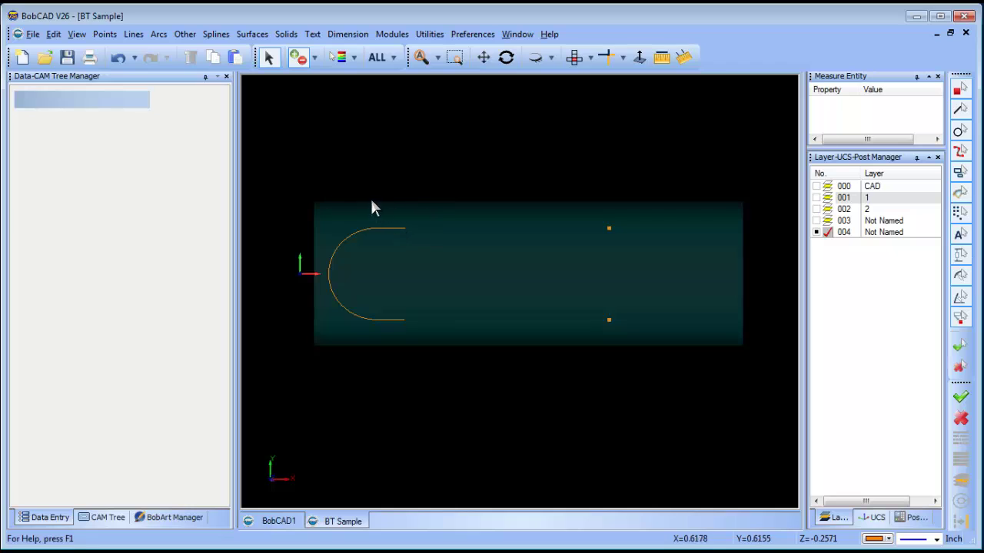
# Delete the two short straight segments attached to the ends of the projected arc
pyautogui.moveTo(371, 205); pyautogui.dragTo(439, 378)
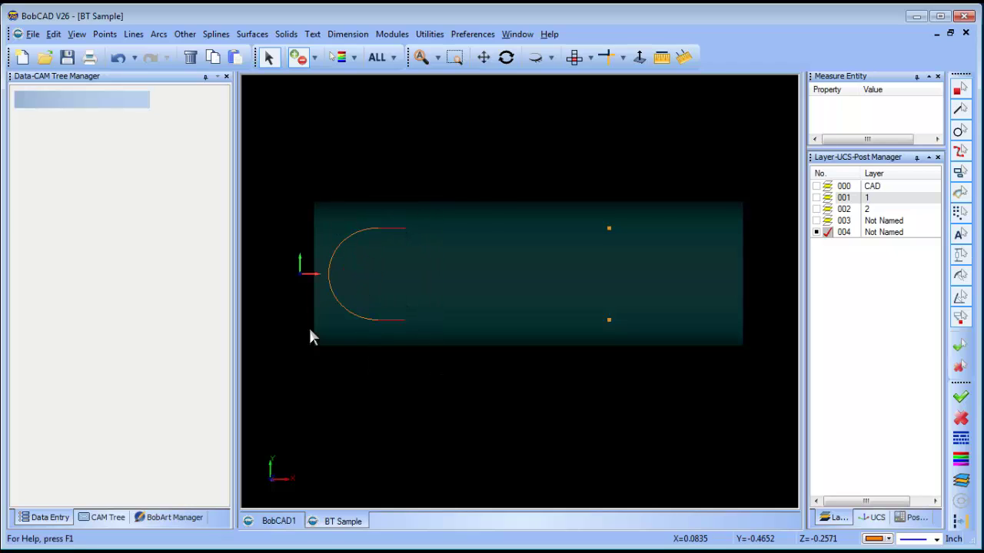
pyautogui.press('Delete')
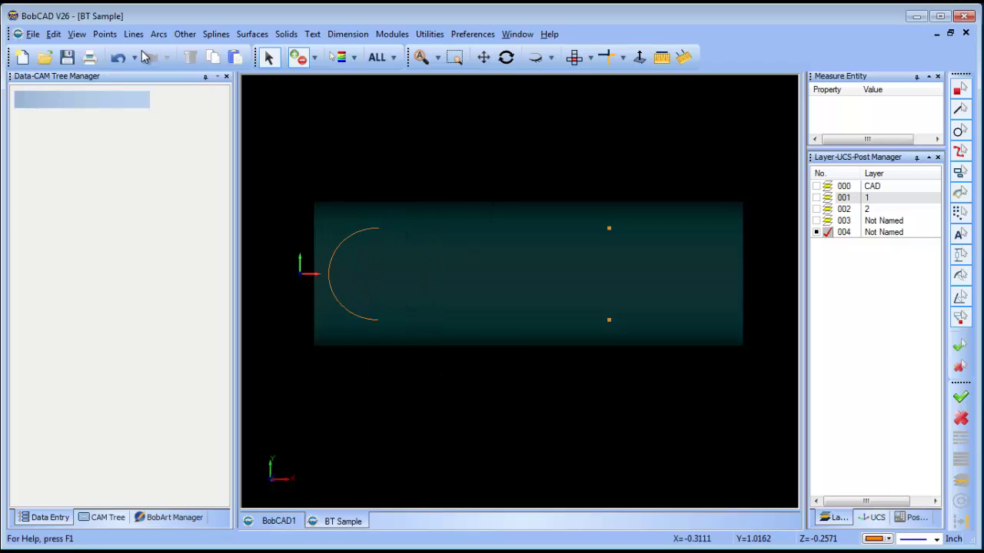
# Join each end of the projected arc to its matching end point with a straight line
pyautogui.click(134, 33)
pyautogui.click(150, 80)
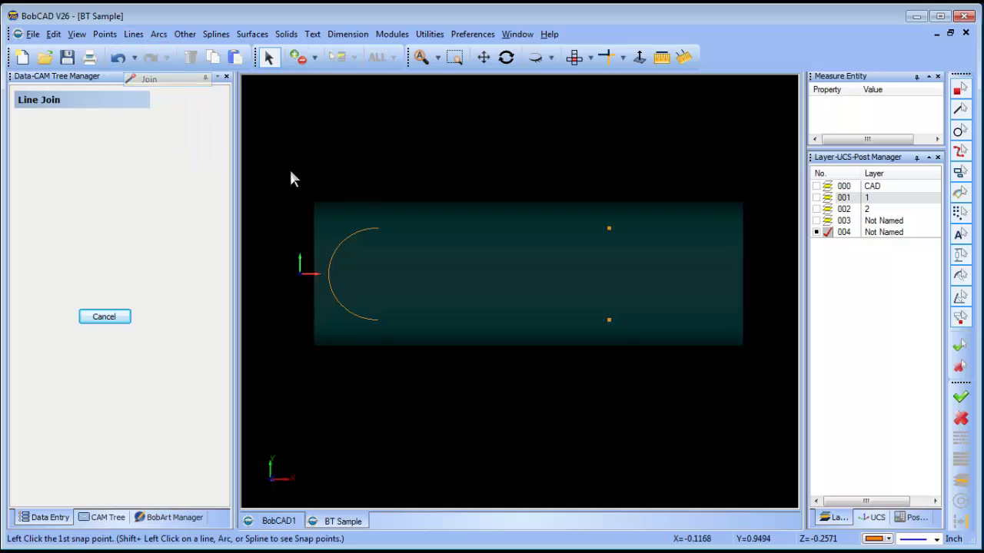
pyautogui.click(376, 229)
pyautogui.click(607, 229)
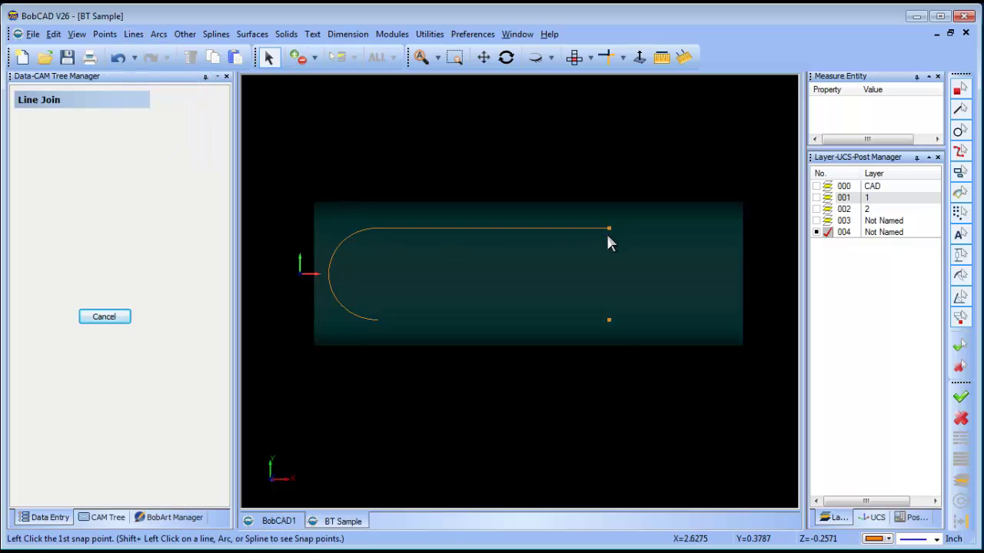
pyautogui.click(377, 319)
pyautogui.click(608, 320)
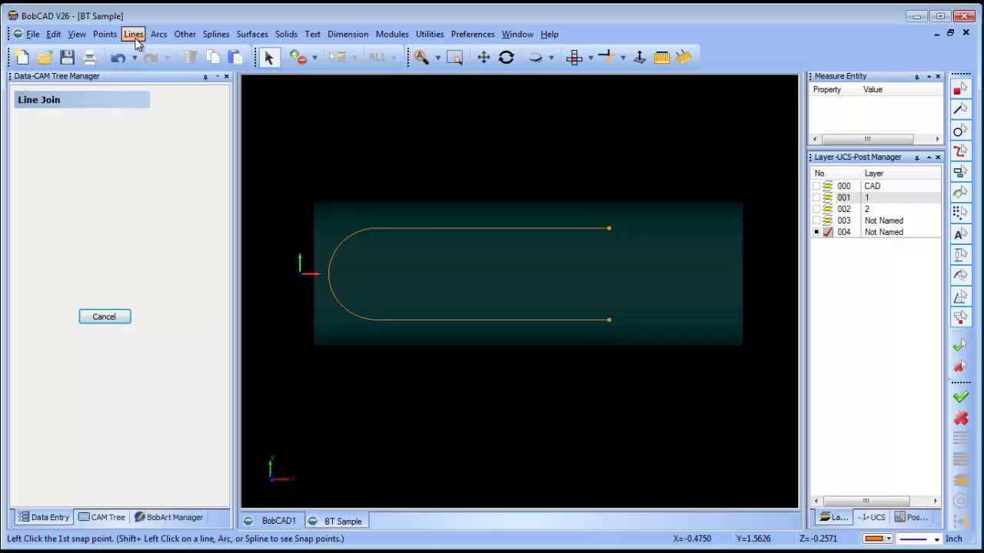
# Close the boundary with a line joining the two end points
pyautogui.click(134, 34)
pyautogui.click(290, 117)
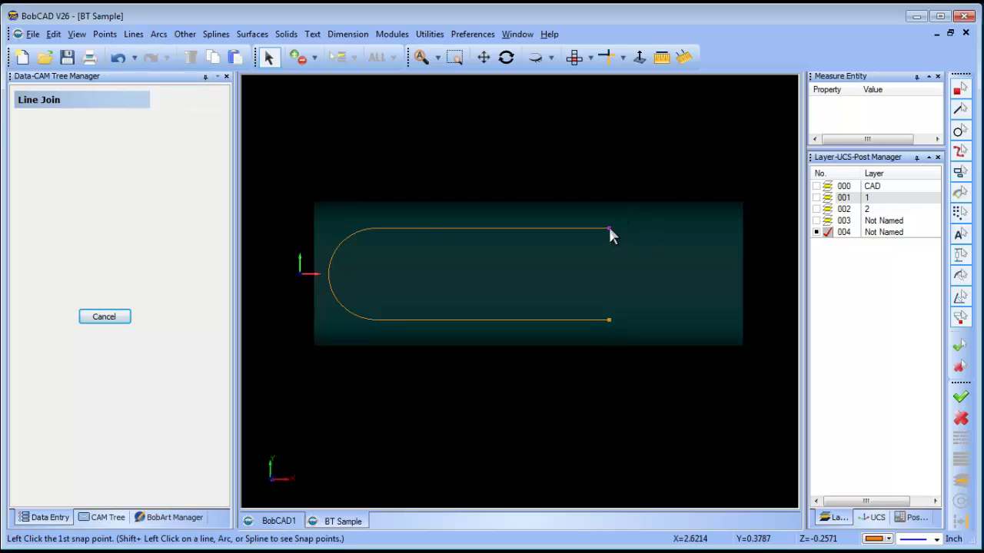
pyautogui.click(609, 228)
pyautogui.click(609, 320)
pyautogui.rightClick(477, 167)
pyautogui.click(508, 190)
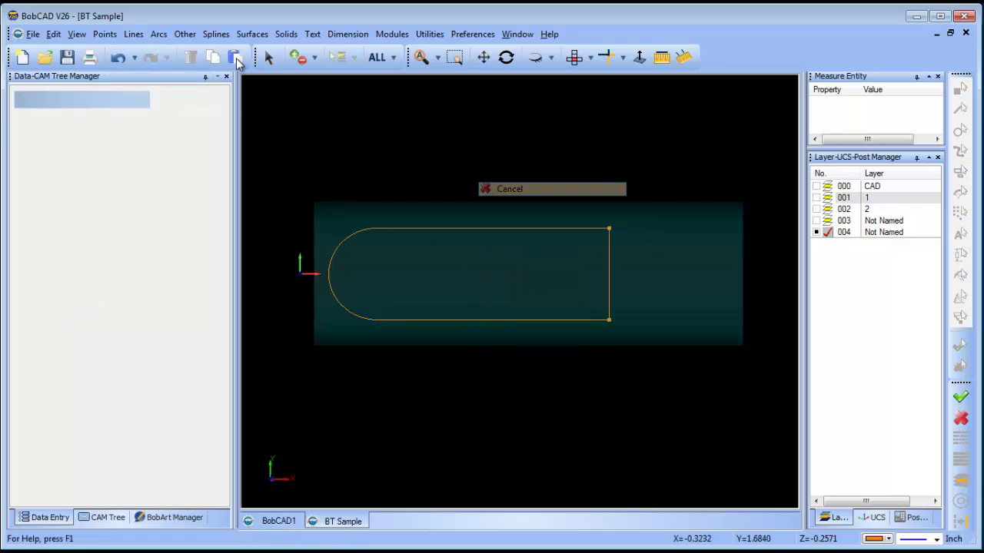
# Create a parallel line 0.25 beyond the boundary's closing line, on the side away from the arc
pyautogui.click(134, 34)
pyautogui.click(163, 107)
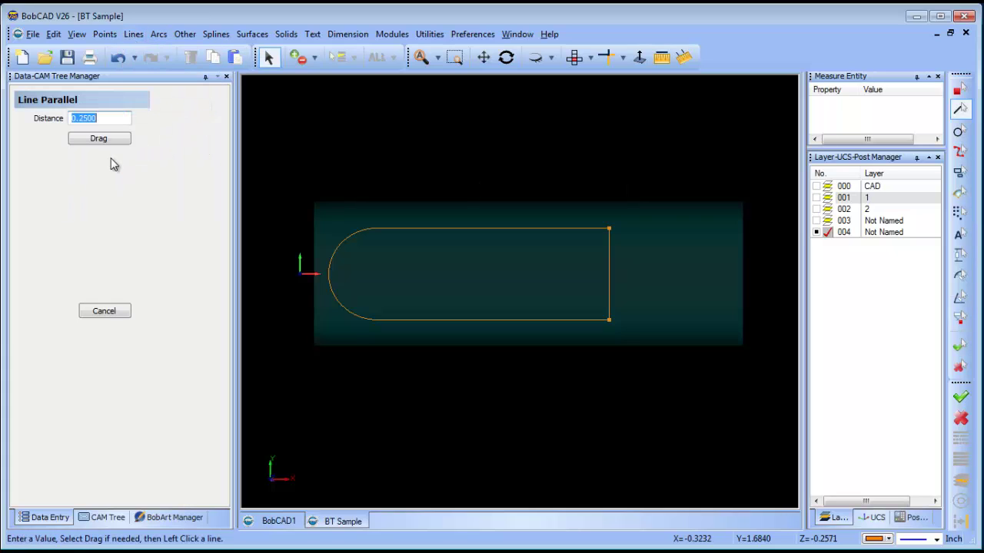
pyautogui.click(92, 144)
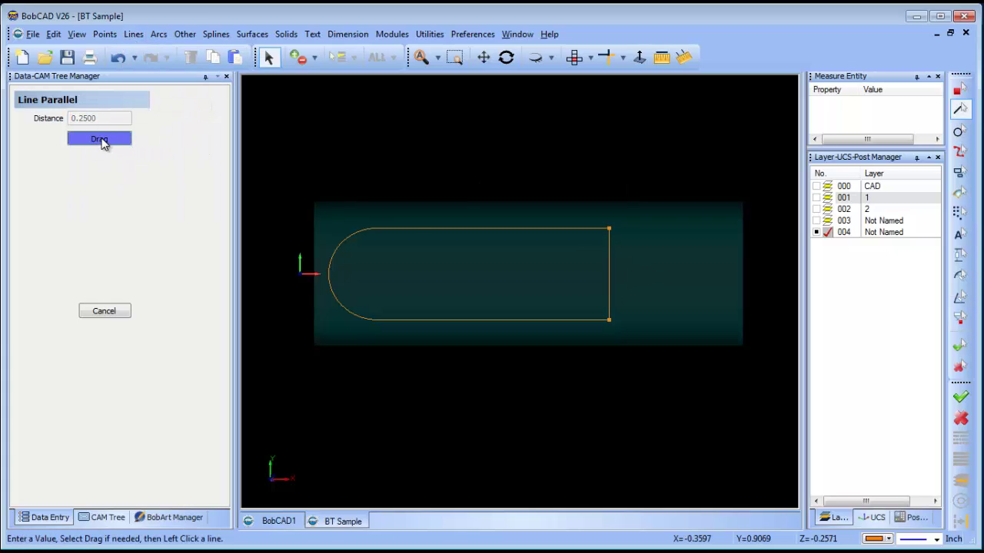
pyautogui.click(125, 142)
pyautogui.click(609, 267)
pyautogui.click(669, 277)
pyautogui.rightClick(687, 265)
pyautogui.click(715, 283)
# Extend both long straight lines to the parallel line with the Trim One Entity command
pyautogui.click(622, 57)
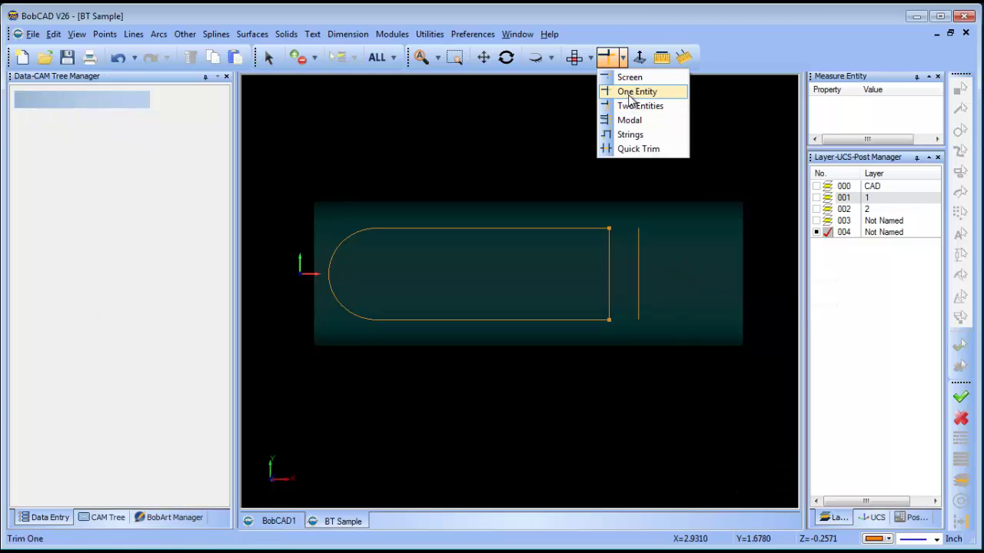
pyautogui.click(632, 92)
pyautogui.click(590, 228)
pyautogui.click(638, 243)
pyautogui.click(593, 320)
pyautogui.click(638, 311)
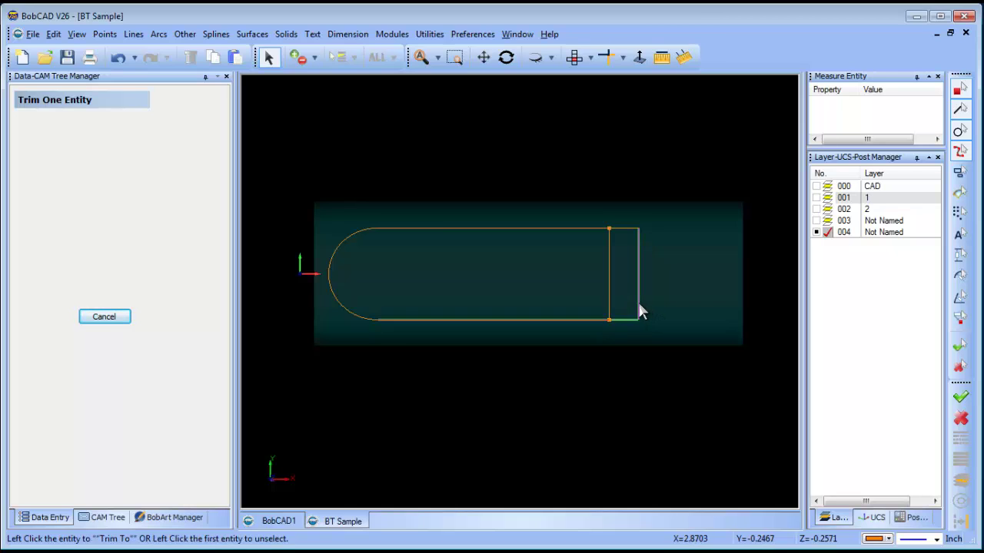
pyautogui.rightClick(729, 240)
pyautogui.click(758, 254)
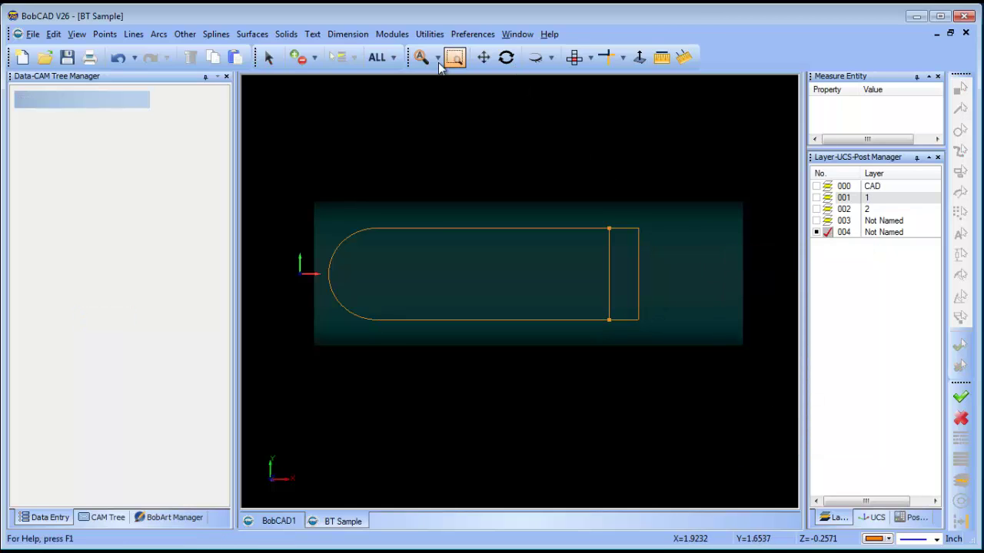
# Delete the inner closing line between the two end points
pyautogui.click(612, 284)
pyautogui.press('Delete')
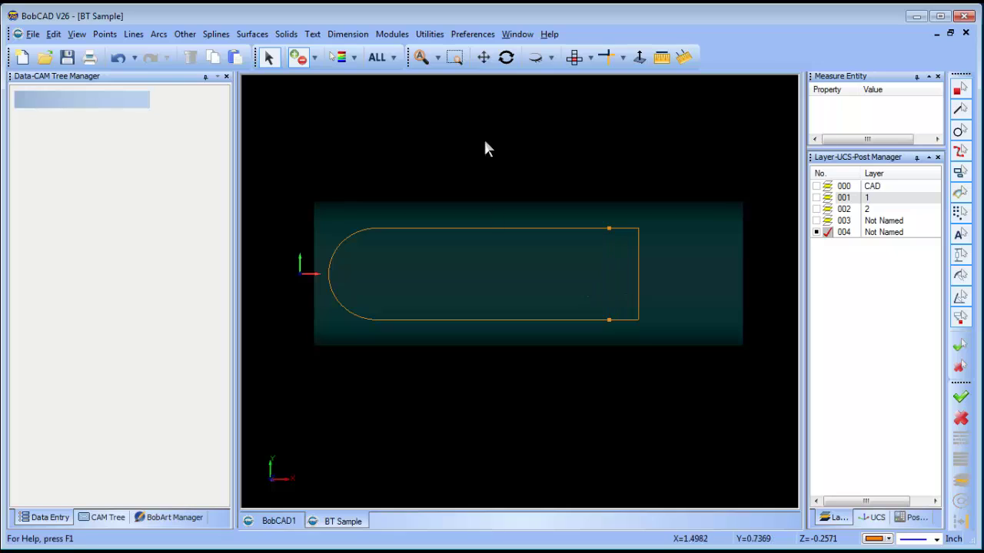
pyautogui.rightClick(500, 152)
pyautogui.click(547, 175)
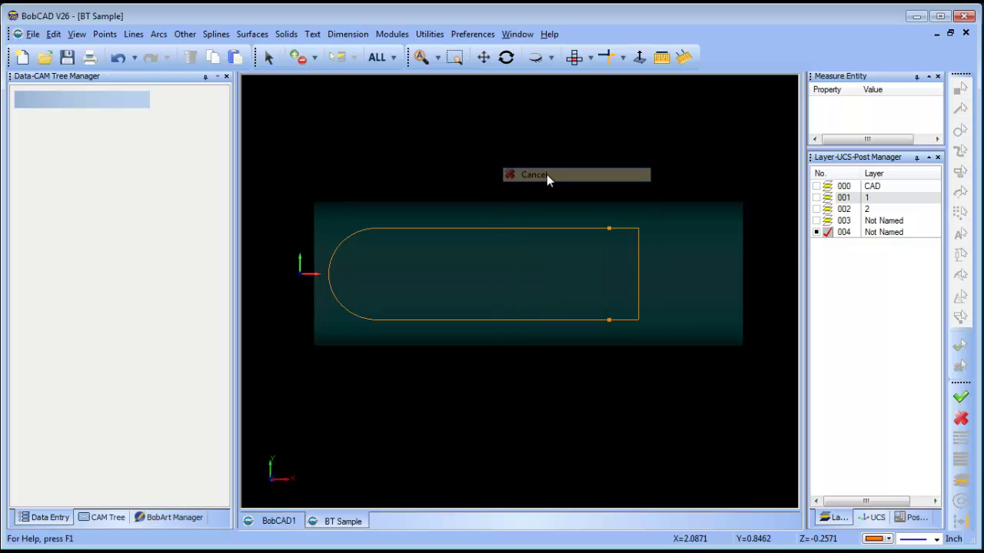
# Check the flat boundary against the geometry on layers 003, 002 and 001 by showing and hiding each in turn
pyautogui.click(817, 221)
pyautogui.click(817, 221)
pyautogui.click(817, 209)
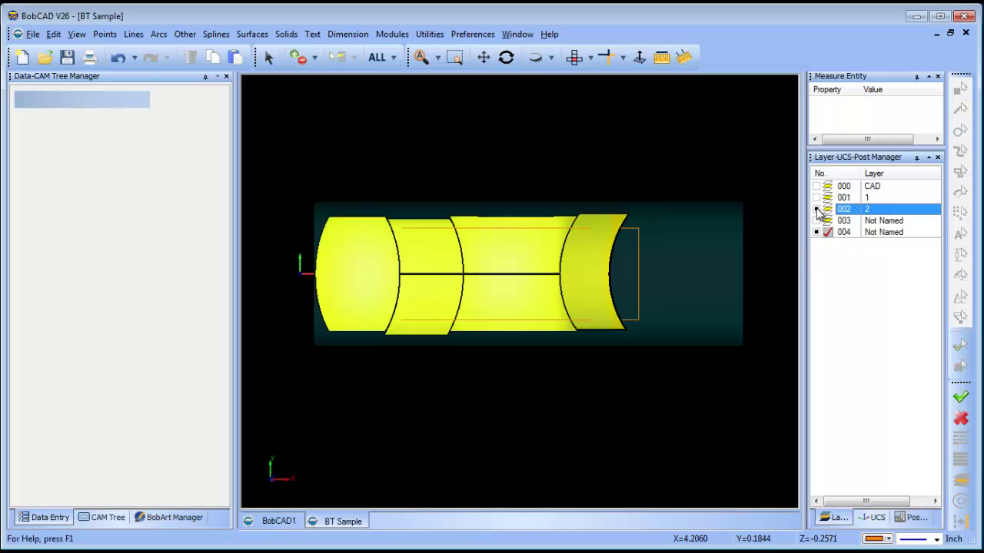
pyautogui.click(817, 209)
pyautogui.click(817, 198)
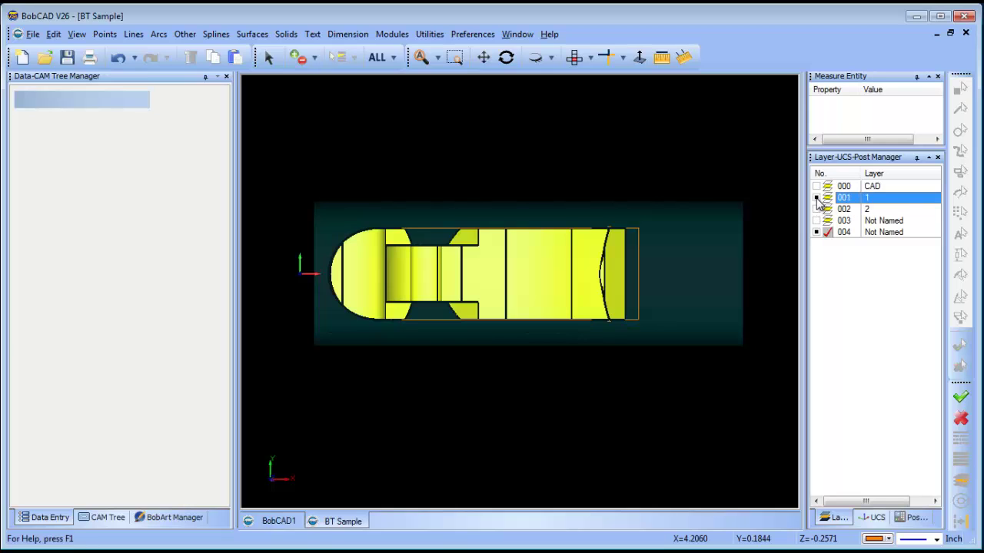
pyautogui.click(817, 197)
pyautogui.rightClick(632, 177)
pyautogui.click(665, 198)
# Make the Front (X/Z) coordinate system active
pyautogui.click(506, 56)
pyautogui.moveTo(564, 362); pyautogui.dragTo(615, 343)
pyautogui.click(871, 518)
pyautogui.click(829, 199)
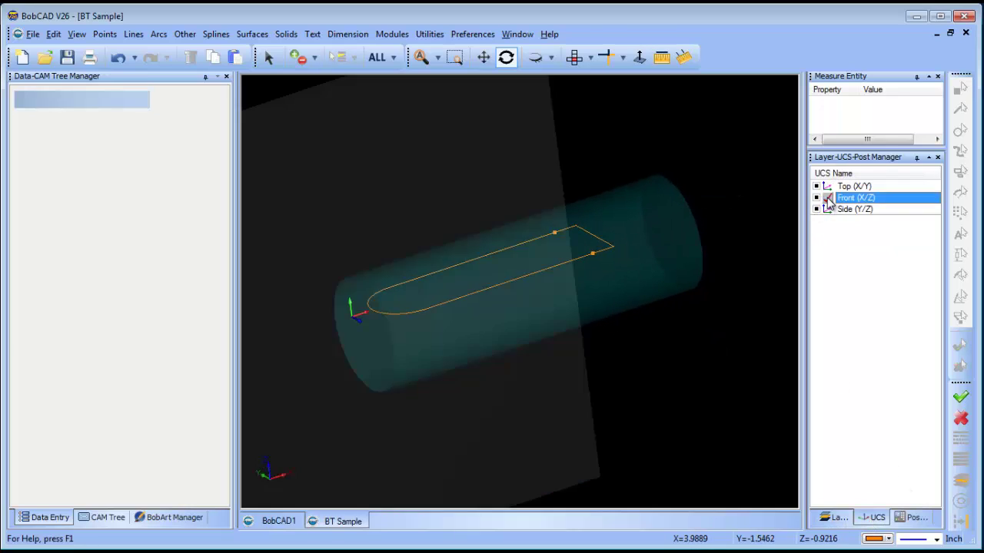
pyautogui.rightClick(703, 282)
pyautogui.click(741, 304)
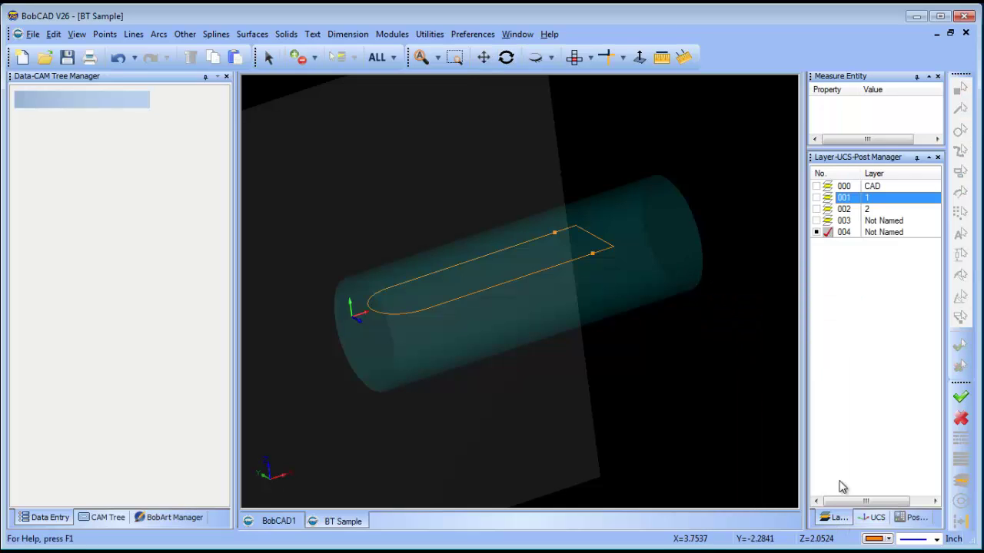
# Add layer 005 as the active layer, hide layer 004 and show the CAD layer in the front view
pyautogui.click(876, 231)
pyautogui.rightClick(873, 232)
pyautogui.click(895, 243)
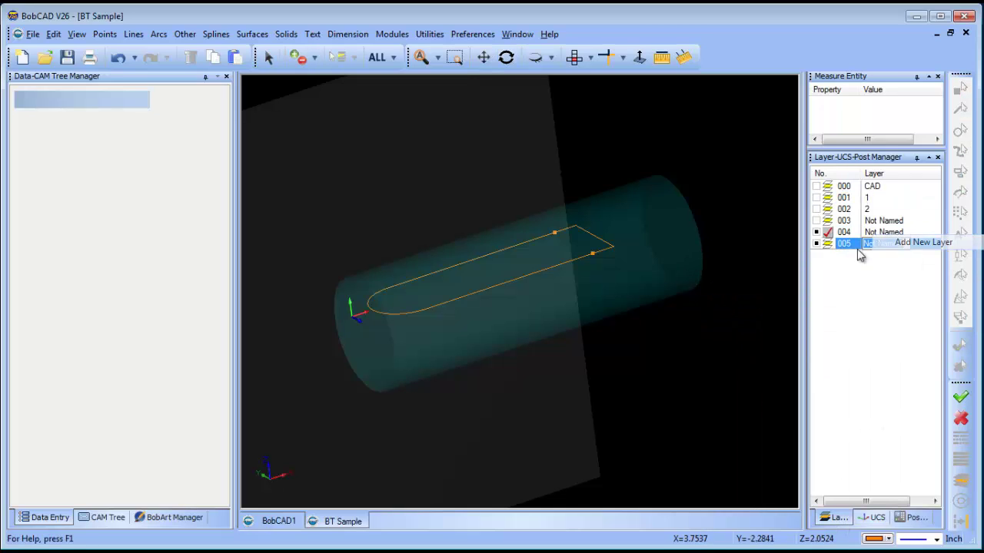
pyautogui.click(817, 232)
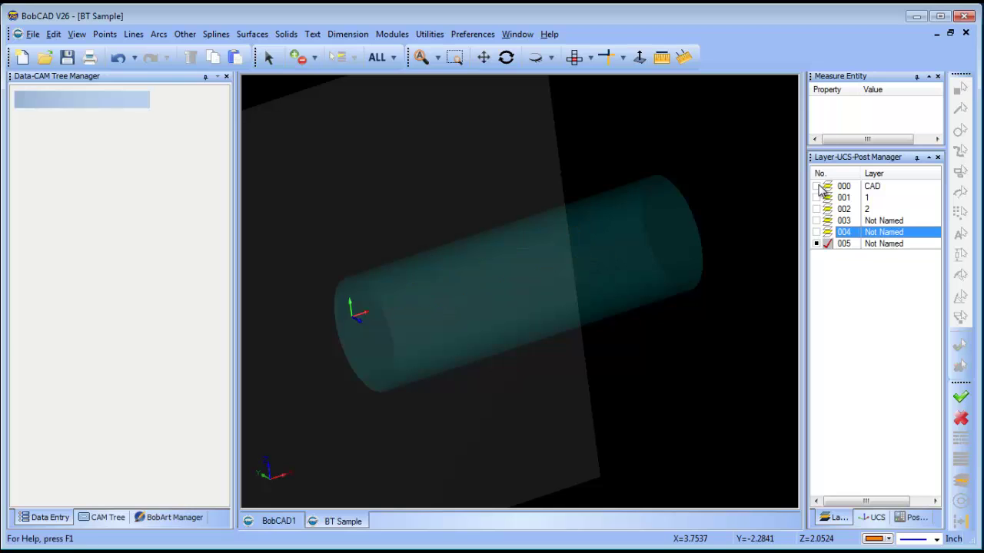
pyautogui.click(816, 186)
pyautogui.moveTo(602, 408); pyautogui.dragTo(557, 388, button='middle')
pyautogui.click(590, 57)
pyautogui.click(593, 90)
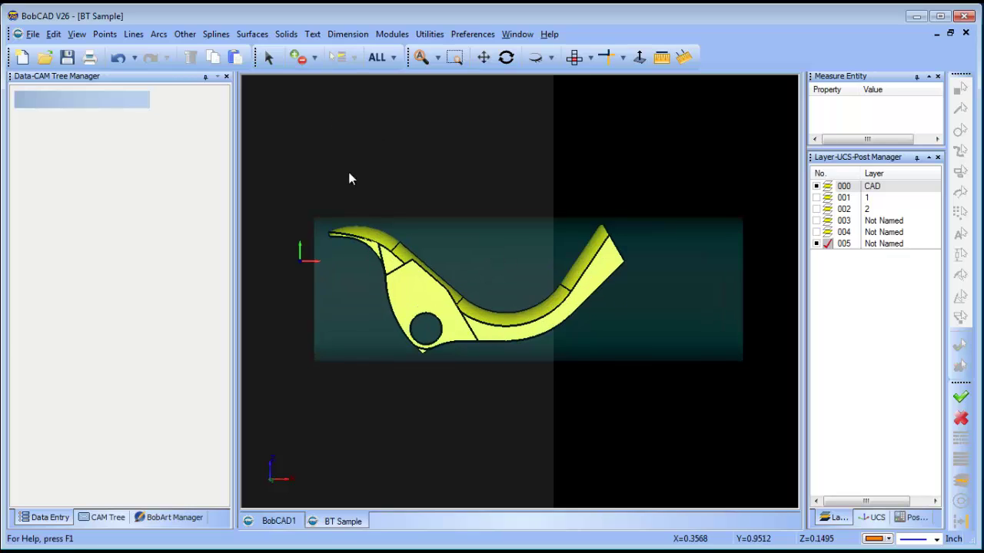
# Sketch a sharp-cornered rectangle enclosing the whole part in the front view
pyautogui.click(185, 34)
pyautogui.click(206, 48)
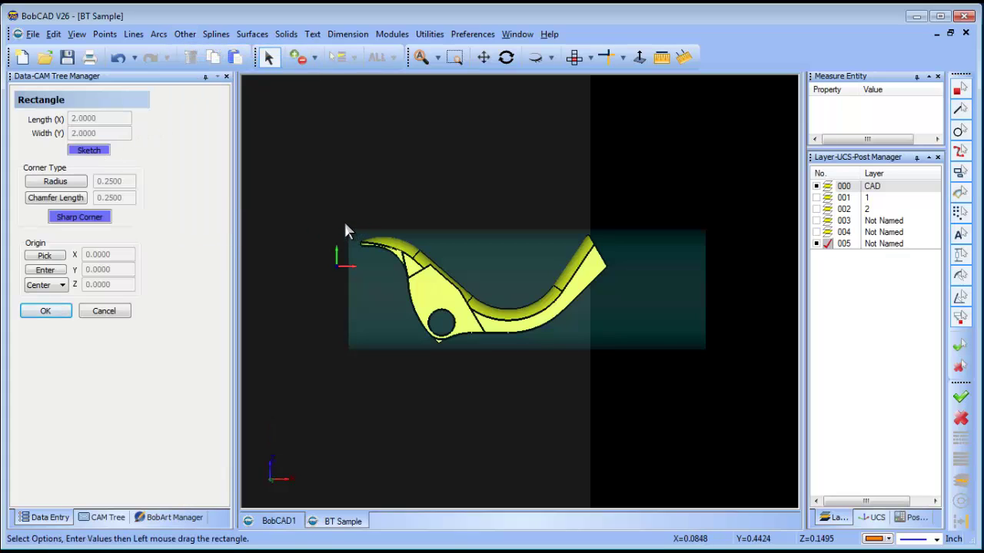
pyautogui.moveTo(345, 225); pyautogui.dragTo(643, 369)
pyautogui.rightClick(447, 162)
pyautogui.click(498, 186)
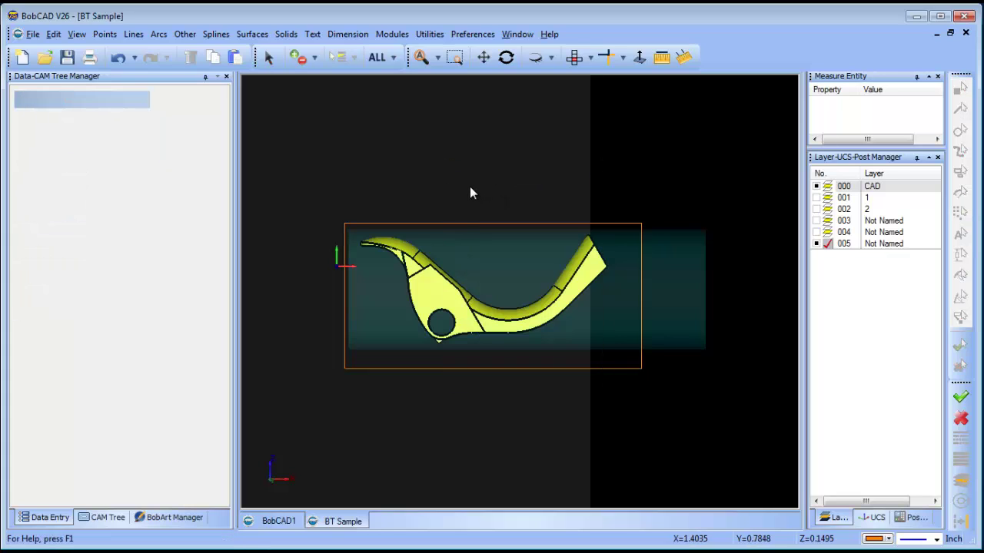
# Create a planar surface from the rectangle around the part
pyautogui.click(252, 34)
pyautogui.click(281, 59)
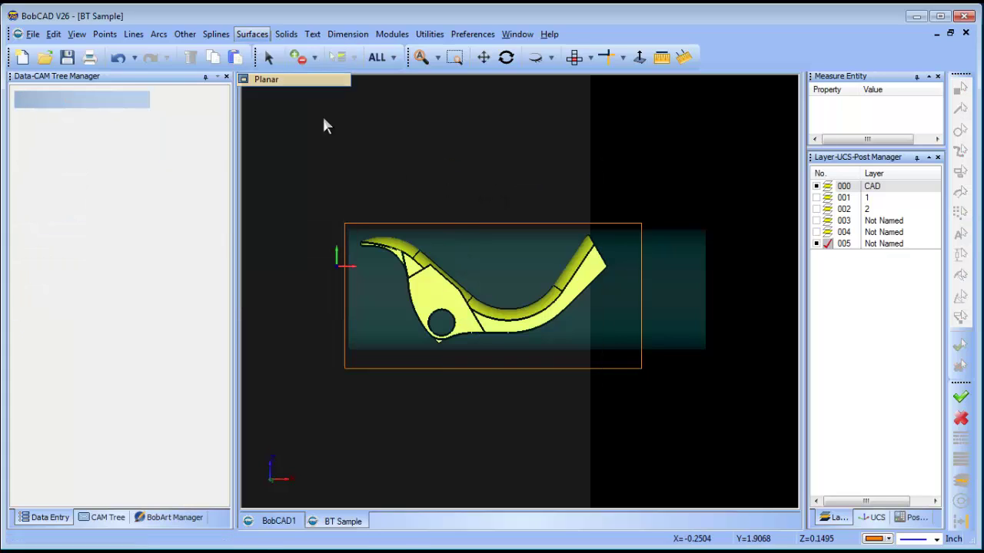
pyautogui.click(425, 223)
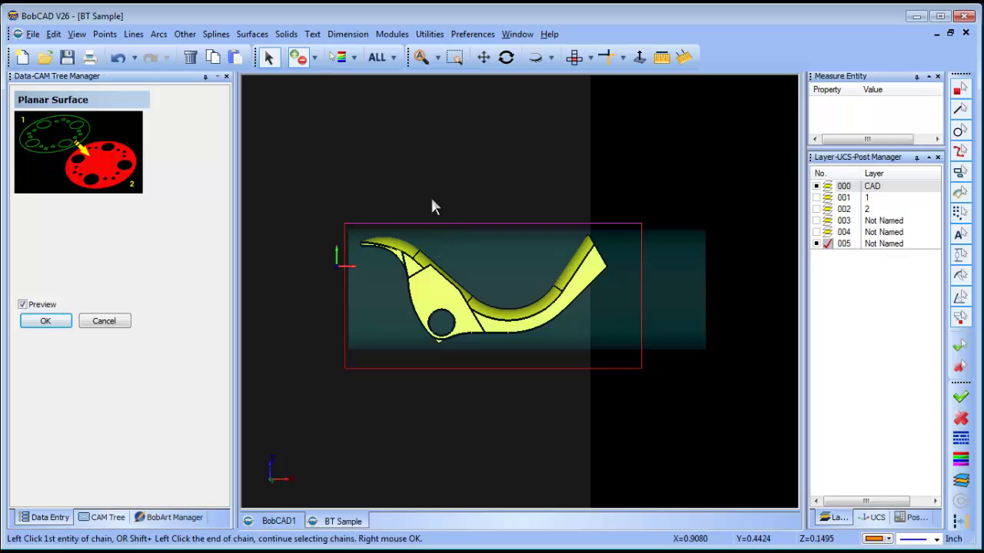
pyautogui.rightClick(440, 171)
pyautogui.click(468, 178)
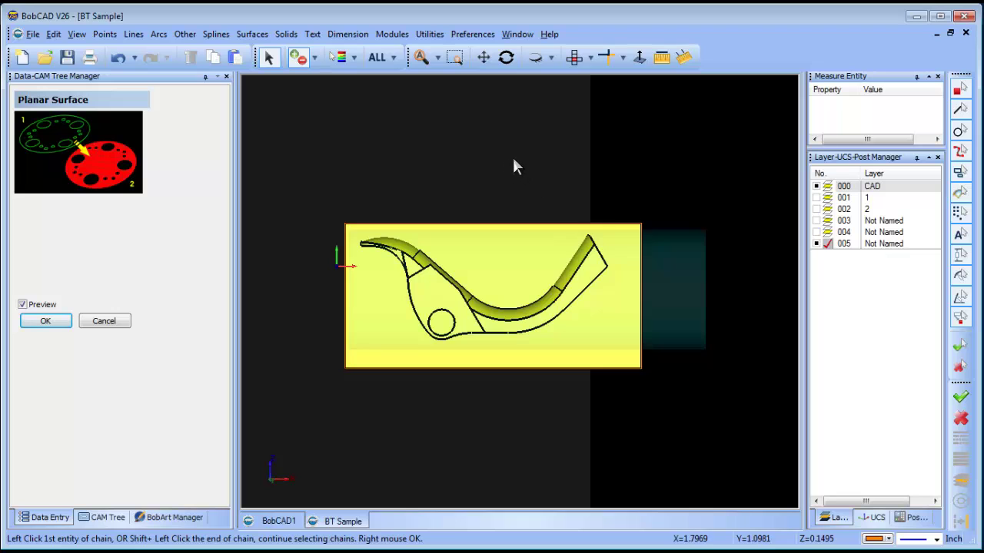
# Set the drawing colour to blue and create intersection curves between the part and the planar surface
pyautogui.moveTo(587, 470)
pyautogui.mouseDown(button='middle')
pyautogui.moveTo(550, 392)
pyautogui.moveTo(577, 391)
pyautogui.moveTo(593, 446)
pyautogui.moveTo(608, 424)
pyautogui.moveTo(593, 412)
pyautogui.moveTo(612, 411)
pyautogui.moveTo(697, 334)
pyautogui.mouseUp(button='middle')
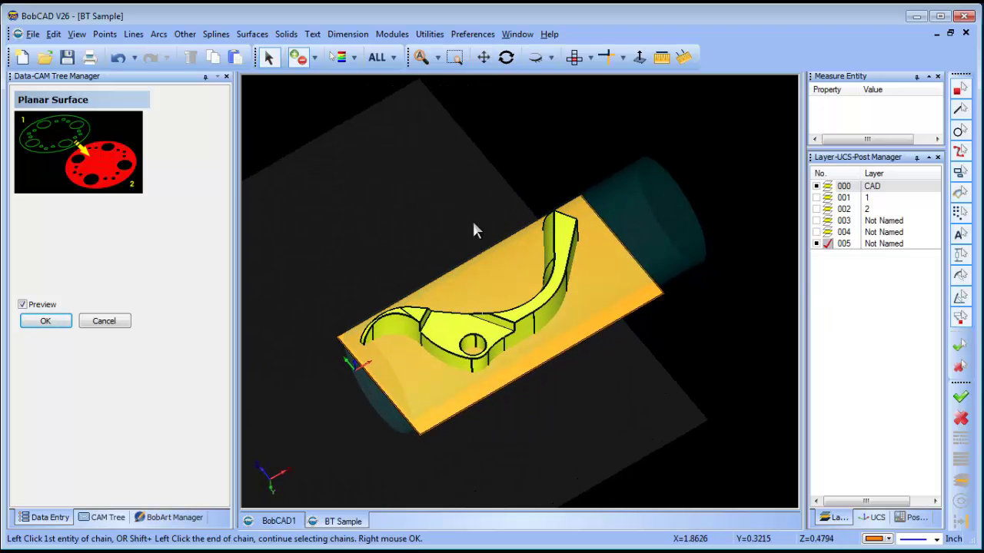
pyautogui.click(890, 539)
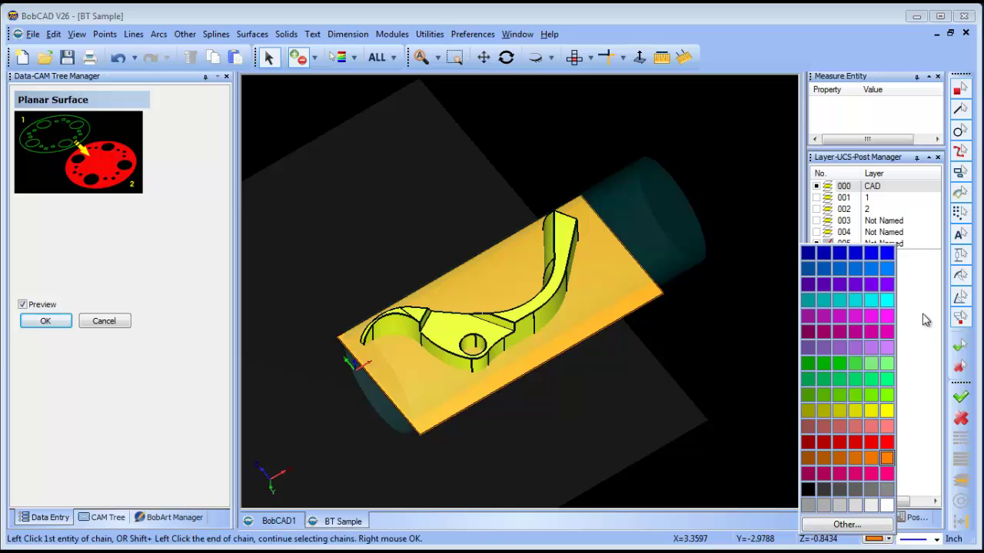
pyautogui.click(886, 268)
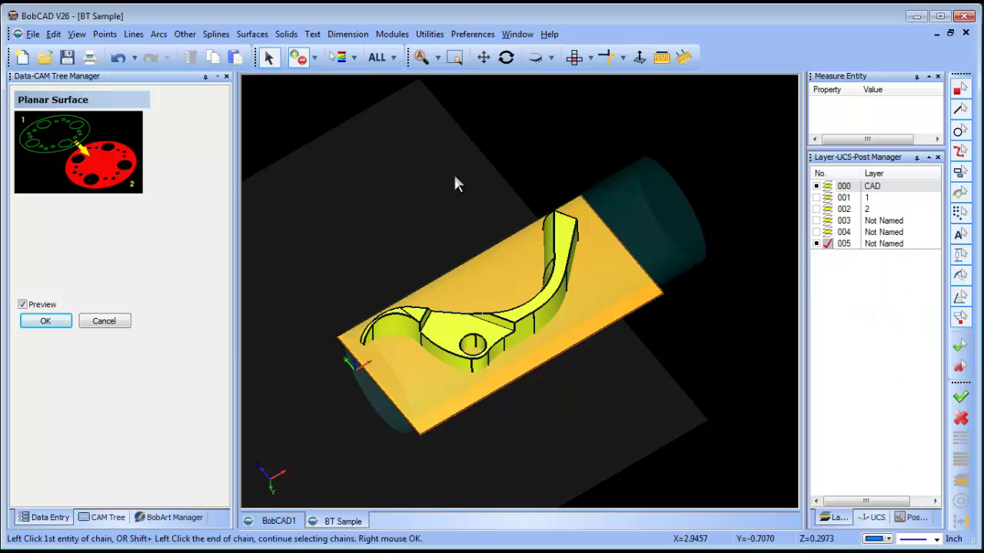
pyautogui.click(220, 38)
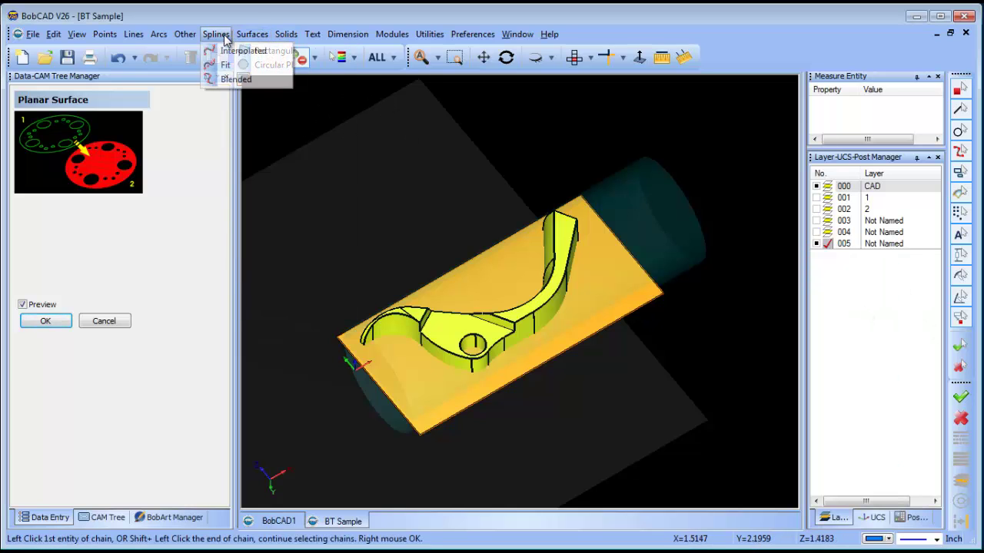
pyautogui.moveTo(252, 34)
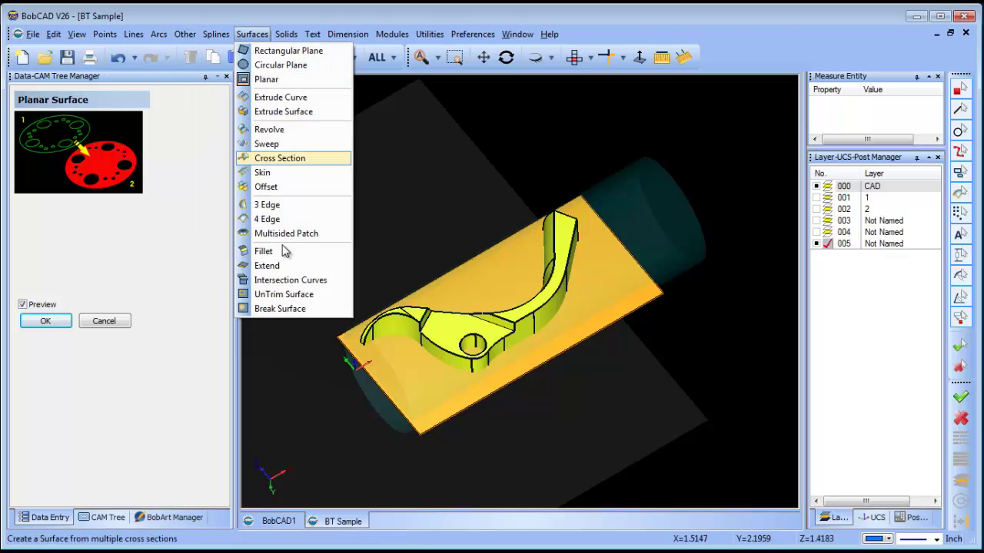
pyautogui.click(313, 282)
pyautogui.click(439, 350)
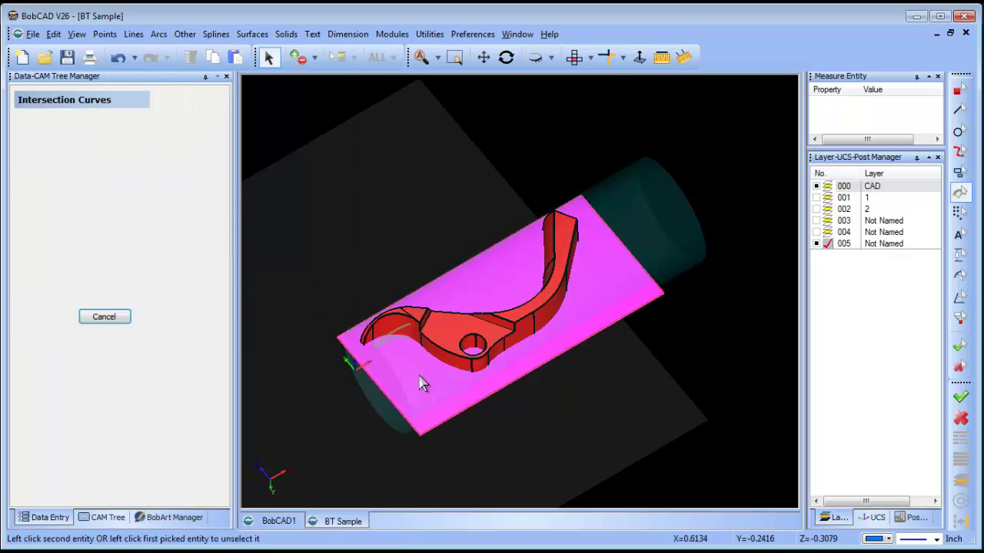
pyautogui.click(422, 384)
pyautogui.rightClick(362, 205)
pyautogui.click(407, 223)
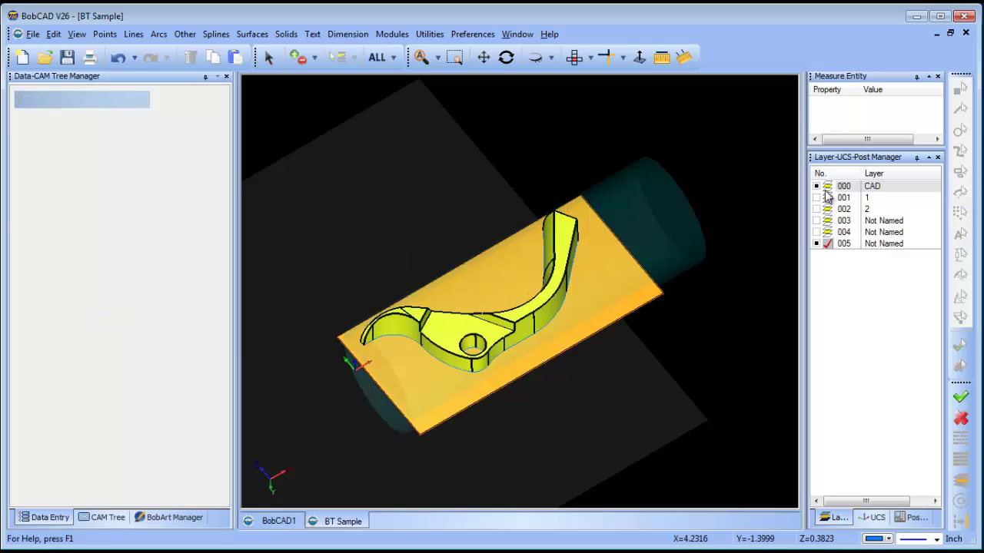
# Hide the CAD layer and delete the planar surface in the front view, keeping the rectangle and blue intersection curves
pyautogui.click(817, 186)
pyautogui.rightClick(421, 152)
pyautogui.click(575, 56)
pyautogui.click(591, 57)
pyautogui.click(596, 94)
pyautogui.rightClick(354, 134)
pyautogui.press('Escape')
pyautogui.click(451, 244)
pyautogui.click(448, 240)
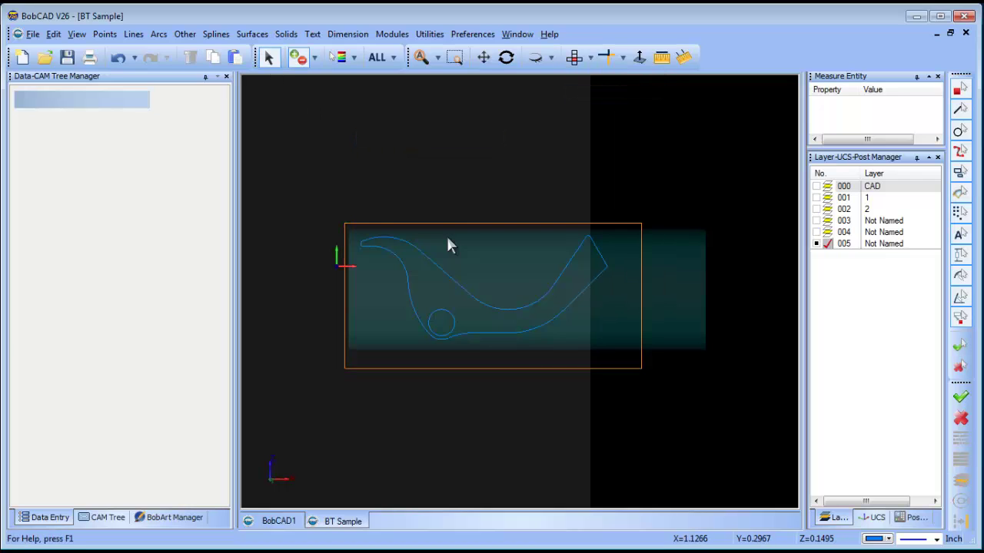
# Delete the short end segments and the lower outline of the intersection curves, keeping the upper curve and the circle
pyautogui.scroll(1, 465, 326)
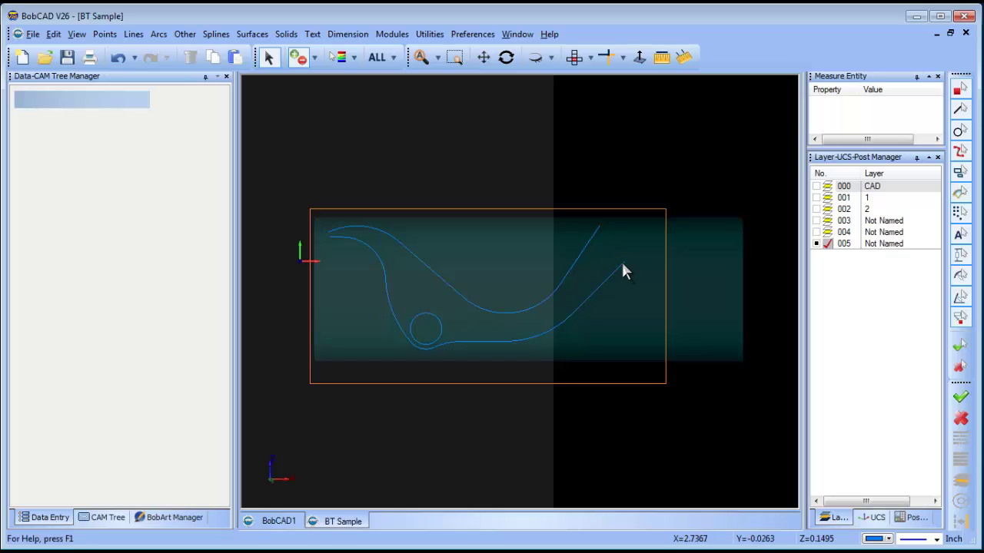
pyautogui.click(622, 262)
pyautogui.press('Delete')
# Draw continuous lines from the left end of the upper curve to beyond the rectangle's left side
pyautogui.click(133, 34)
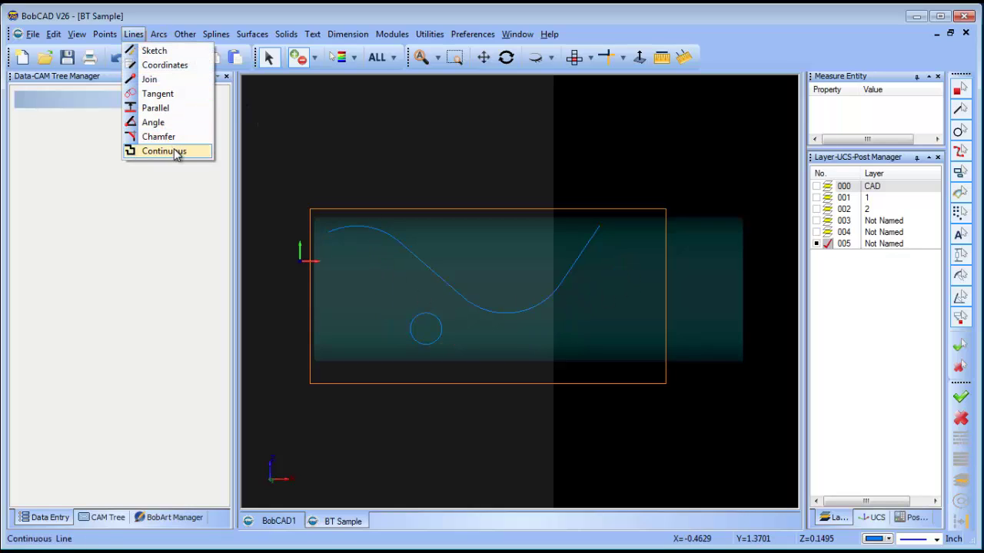
pyautogui.click(176, 151)
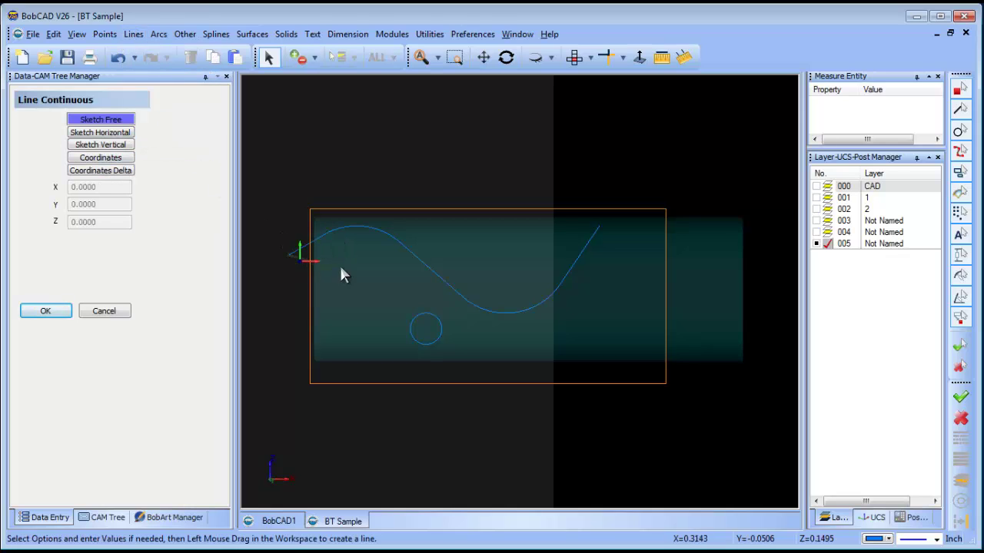
pyautogui.rightClick(377, 274)
pyautogui.click(406, 295)
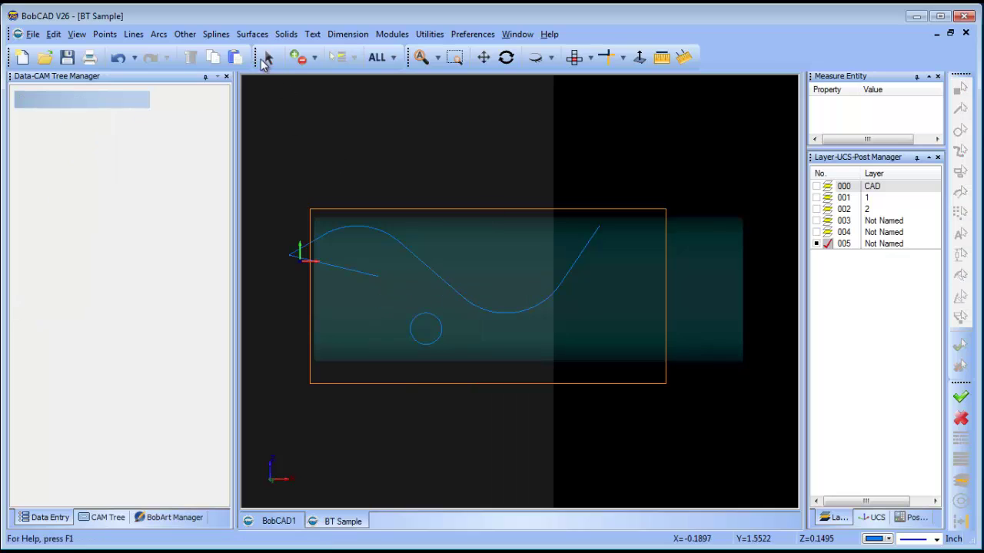
# Draw a horizontal line from the curve's right end past the rectangle's right side and delete the stray line at the left end
pyautogui.click(133, 34)
pyautogui.click(157, 149)
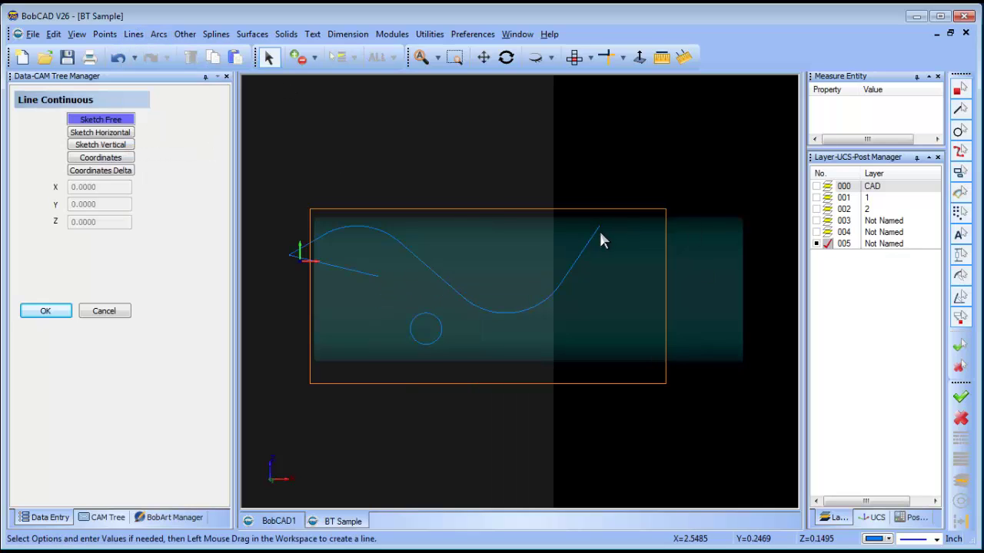
pyautogui.rightClick(679, 228)
pyautogui.click(696, 233)
pyautogui.rightClick(705, 176)
pyautogui.click(738, 198)
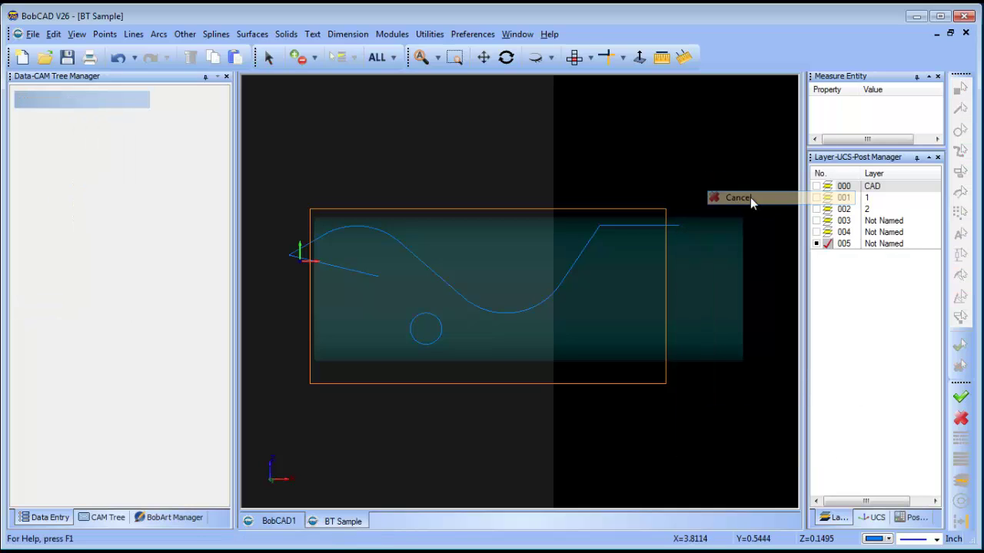
pyautogui.click(270, 58)
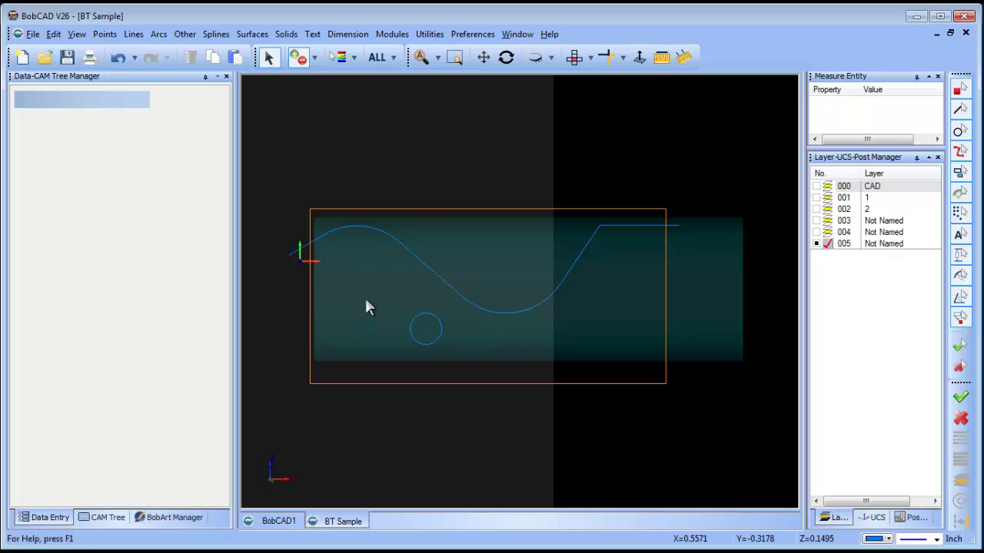
# Quick Trim the rectangle's upper edge, the side portions above the curve and the line overhangs to leave a closed boundary
pyautogui.click(623, 57)
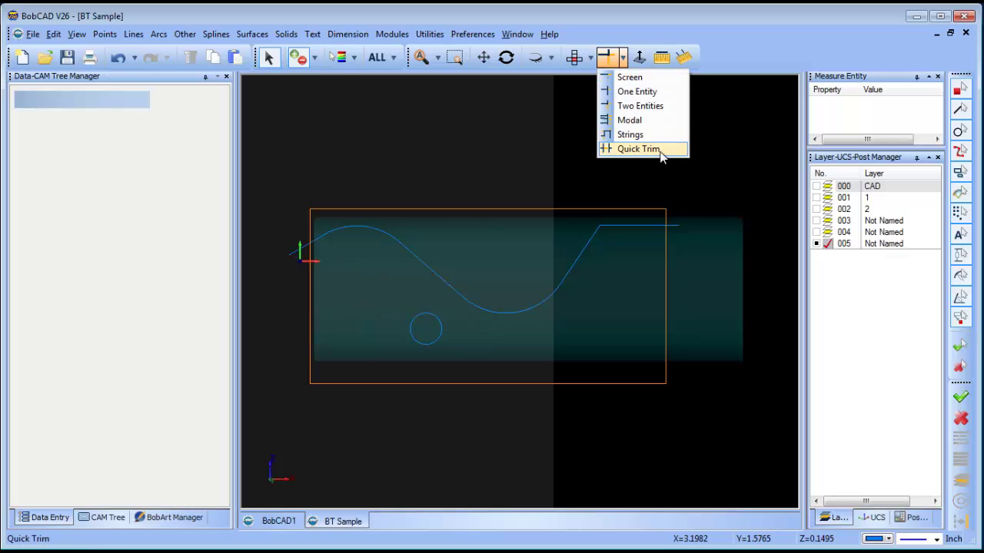
pyautogui.click(652, 148)
pyautogui.click(656, 208)
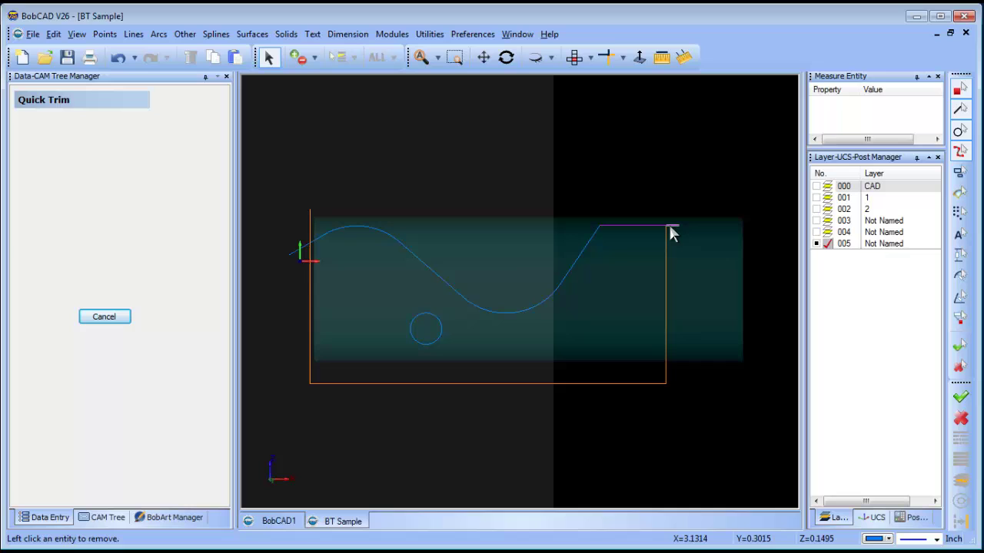
pyautogui.click(310, 233)
pyautogui.rightClick(373, 171)
pyautogui.click(440, 198)
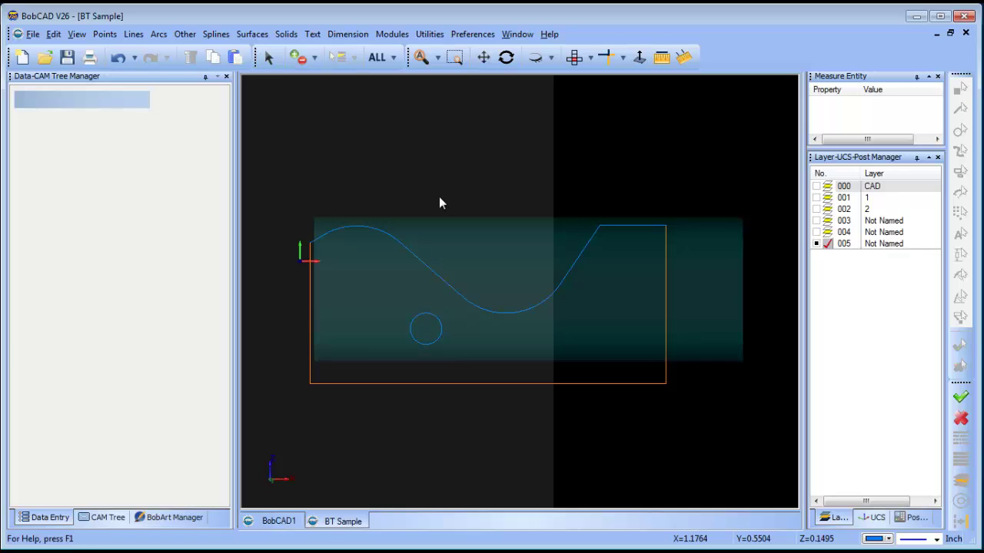
# Show the CAD layer, add layer 006 as the active layer and hide layer 005
pyautogui.click(816, 186)
pyautogui.moveTo(556, 434); pyautogui.dragTo(564, 407, button='middle')
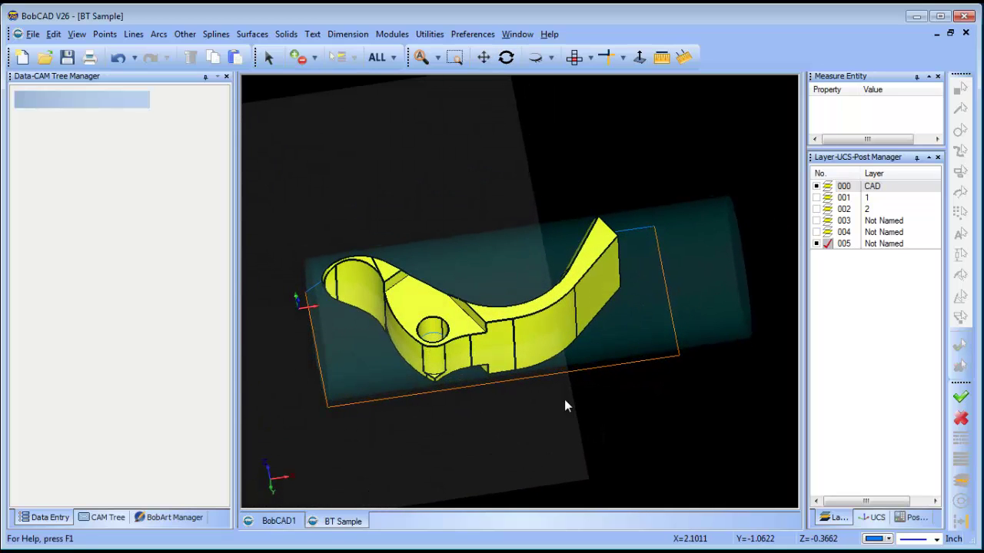
pyautogui.rightClick(888, 243)
pyautogui.click(914, 257)
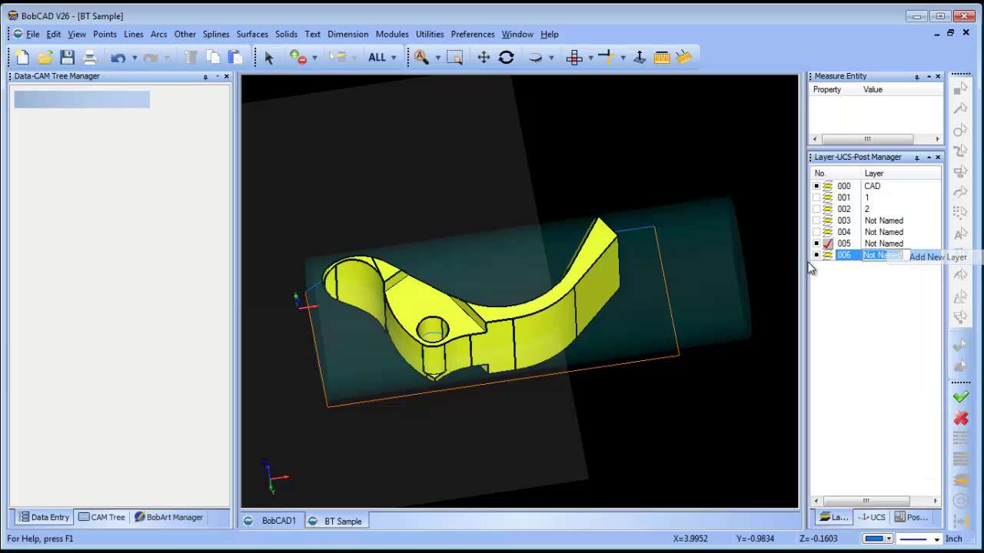
pyautogui.click(828, 256)
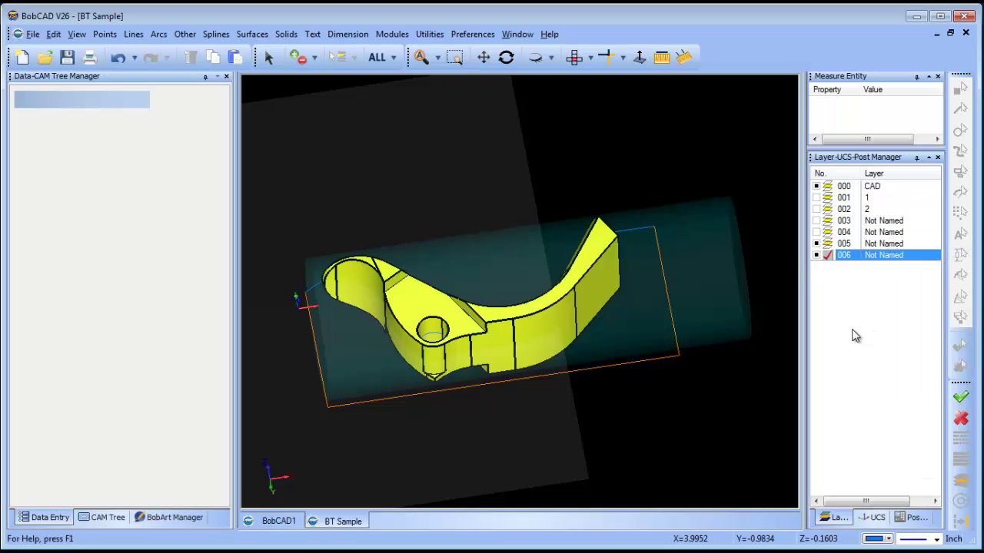
pyautogui.click(817, 244)
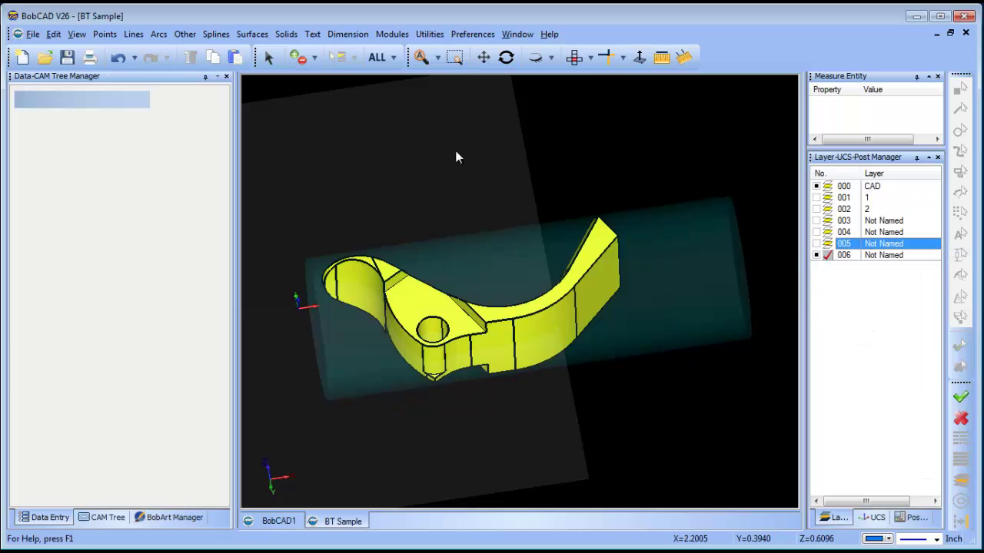
# Sketch a sharp-cornered rectangle around the part in the front view
pyautogui.click(573, 57)
pyautogui.click(591, 58)
pyautogui.click(593, 91)
pyautogui.click(184, 34)
pyautogui.click(208, 52)
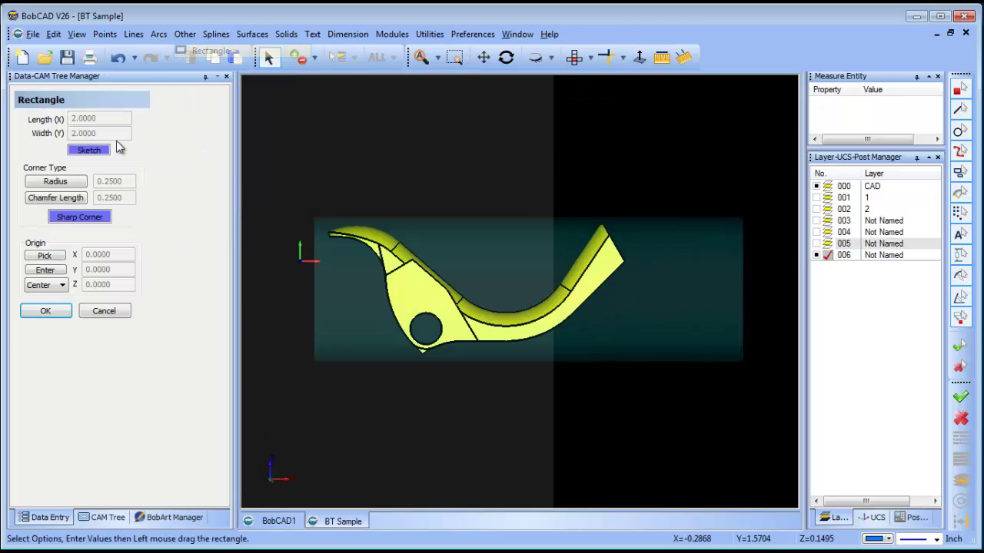
pyautogui.moveTo(305, 187); pyautogui.dragTo(628, 390)
# Create a planar surface from the new rectangle around the part
pyautogui.click(252, 34)
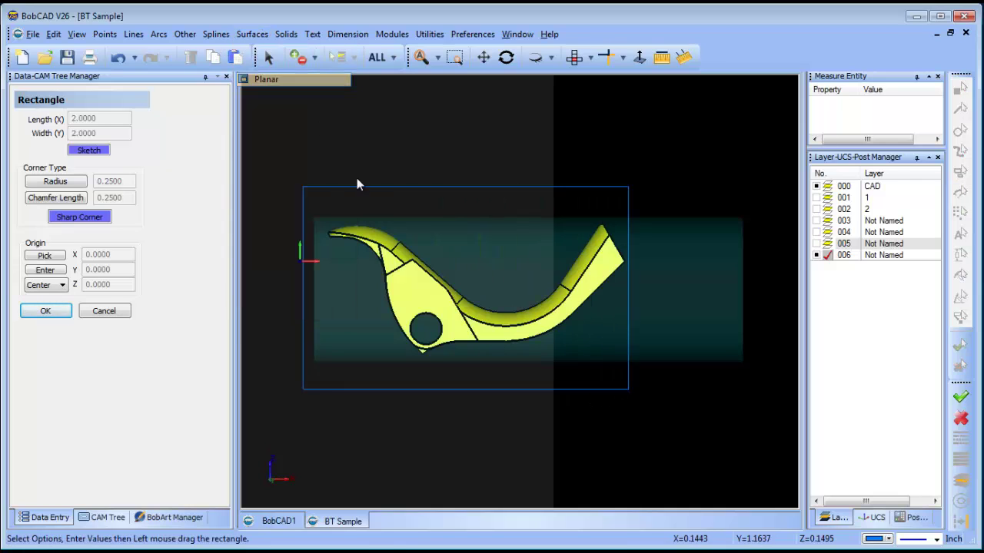
pyautogui.click(257, 77)
pyautogui.click(373, 187)
pyautogui.rightClick(395, 143)
pyautogui.click(430, 152)
# Set the drawing colour to purple and create intersection curves between the part and the planar surface
pyautogui.click(506, 57)
pyautogui.moveTo(531, 307); pyautogui.dragTo(570, 349)
pyautogui.click(889, 539)
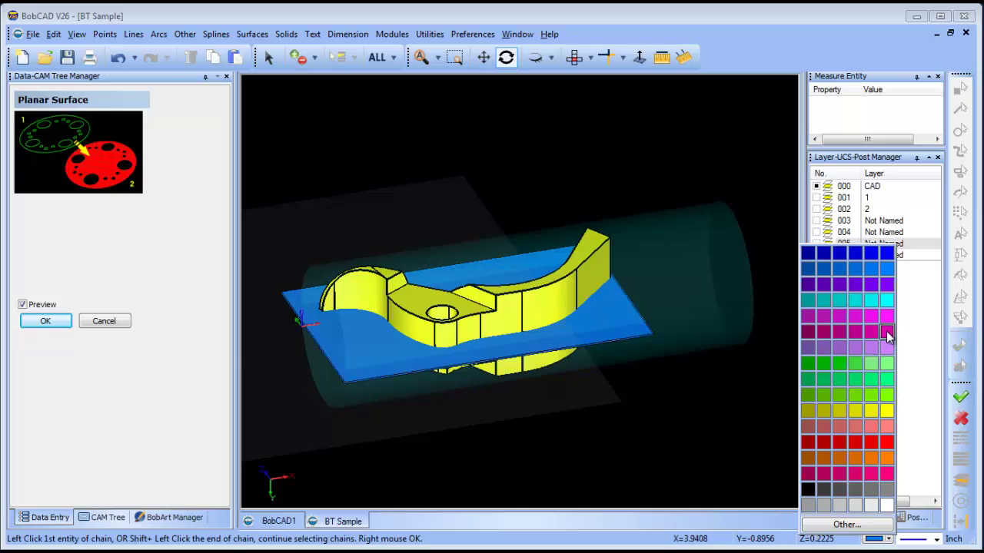
pyautogui.click(843, 354)
pyautogui.click(252, 34)
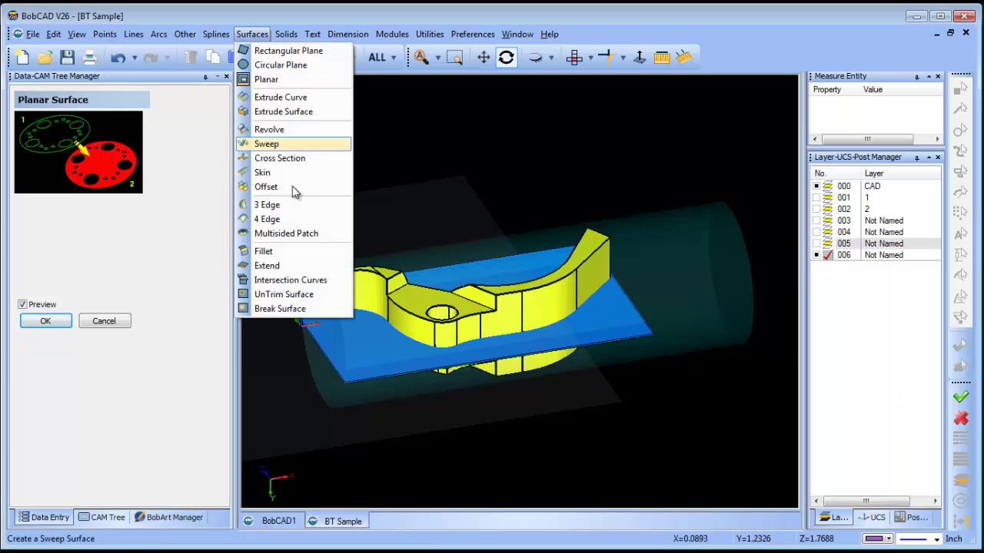
pyautogui.click(319, 287)
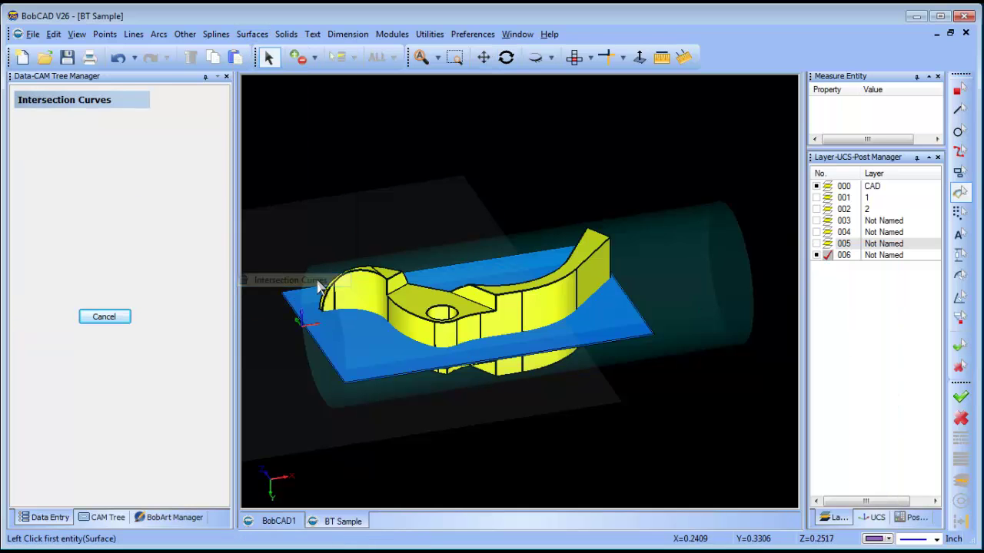
pyautogui.click(361, 307)
pyautogui.click(361, 338)
pyautogui.rightClick(404, 165)
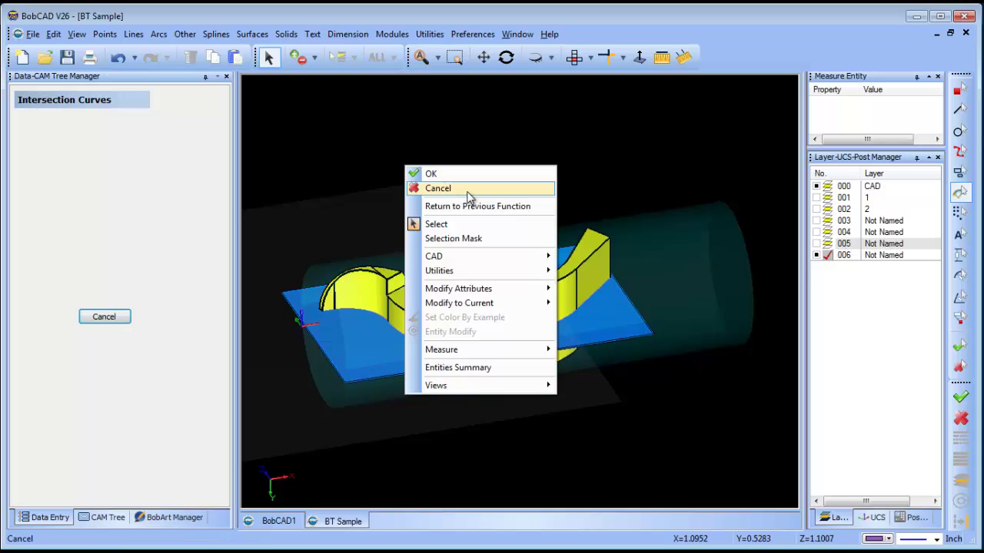
pyautogui.click(434, 189)
# Hide the CAD layer and delete the planar surface and the curves' short end segments in the front view
pyautogui.click(816, 186)
pyautogui.rightClick(322, 125)
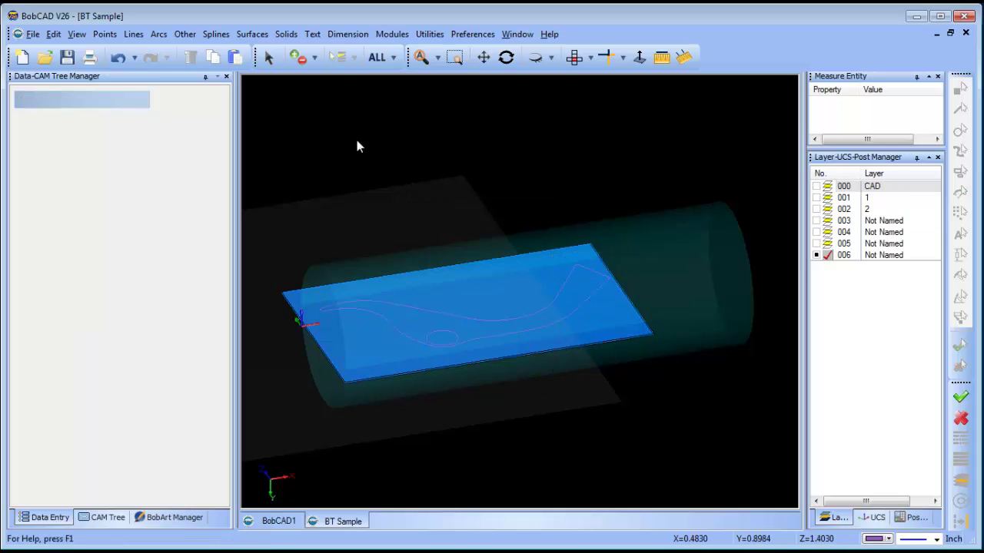
pyautogui.click(382, 149)
pyautogui.click(575, 59)
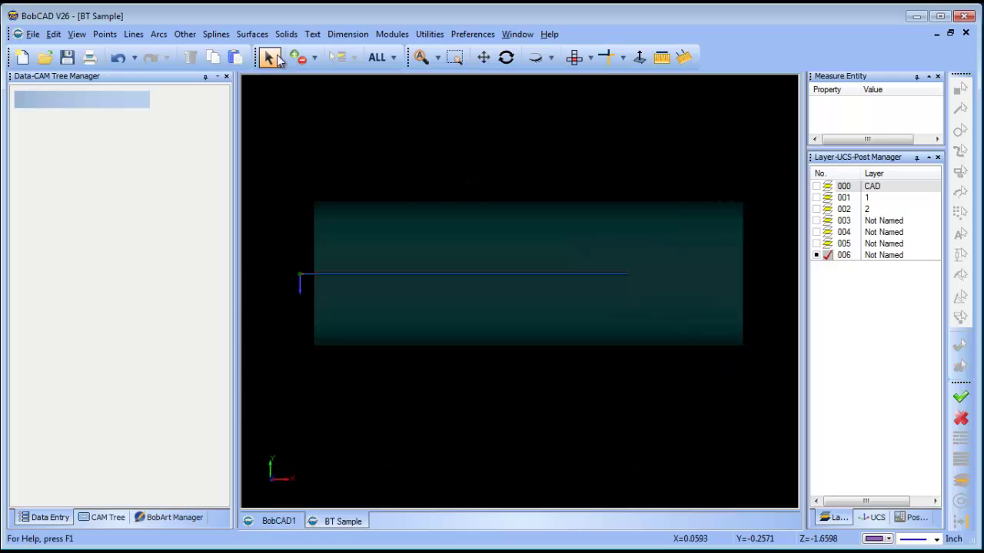
pyautogui.click(590, 58)
pyautogui.click(595, 92)
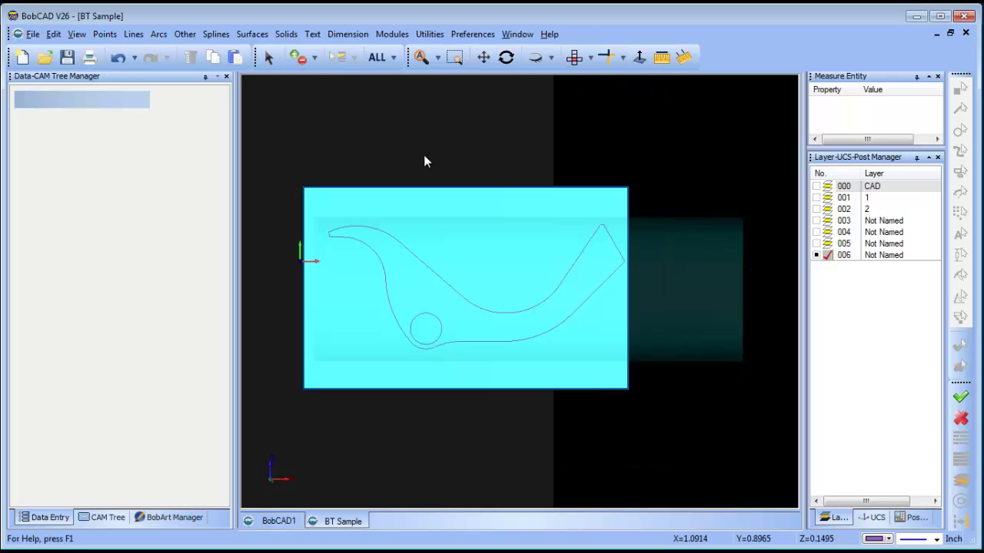
pyautogui.click(268, 58)
pyautogui.click(419, 227)
pyautogui.click(421, 229)
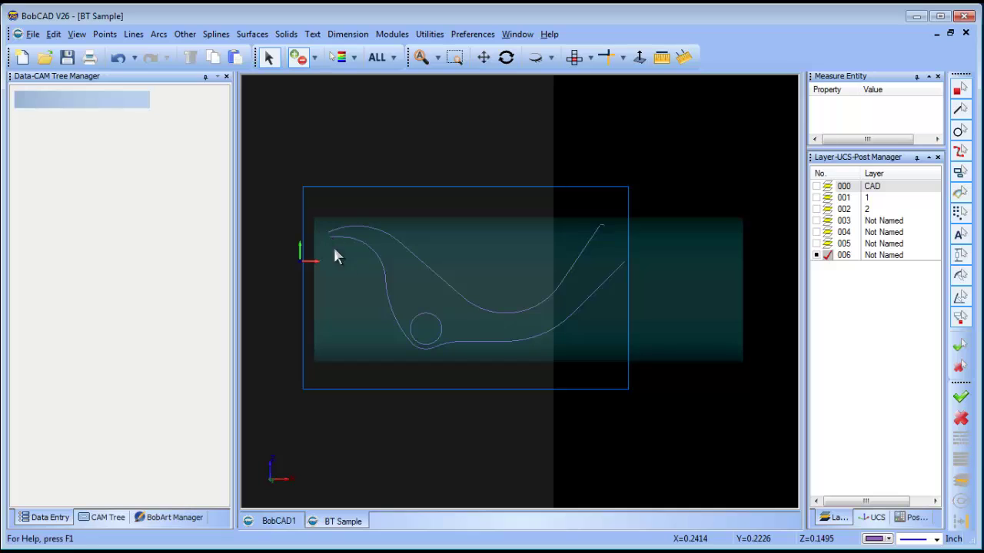
# Delete the upper intersection curve and the circle, keeping the lower curve and the rectangle
pyautogui.click(601, 225)
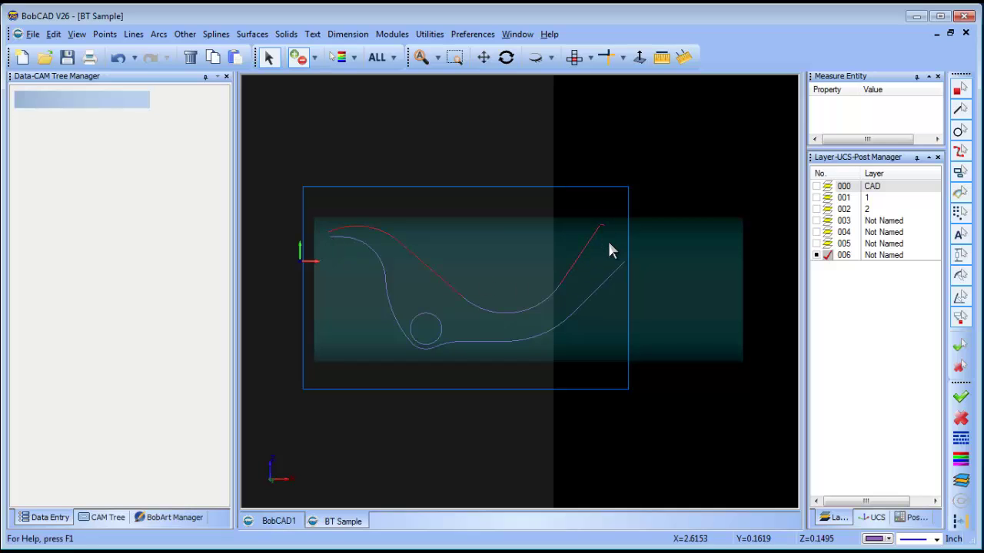
pyautogui.press('Delete')
pyautogui.press('Delete')
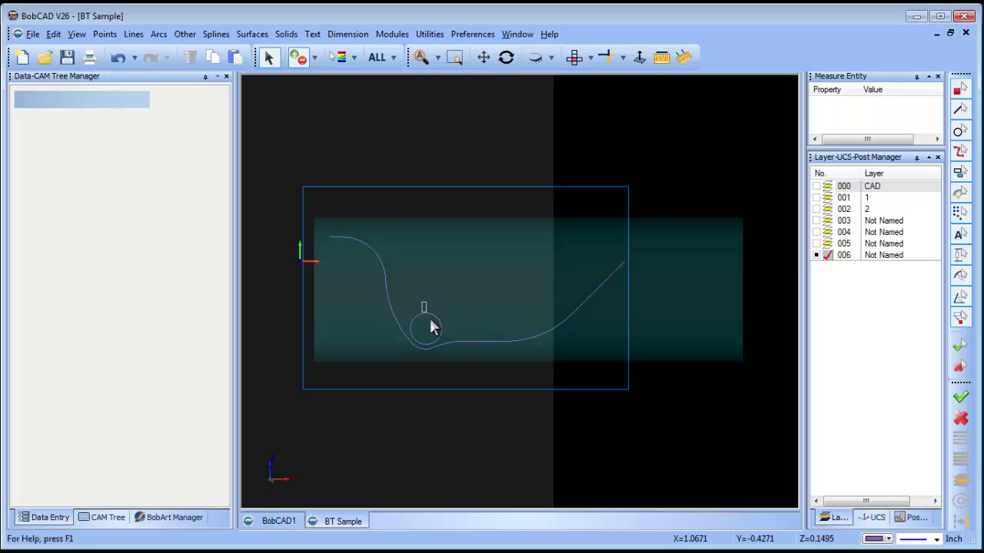
pyautogui.click(439, 335)
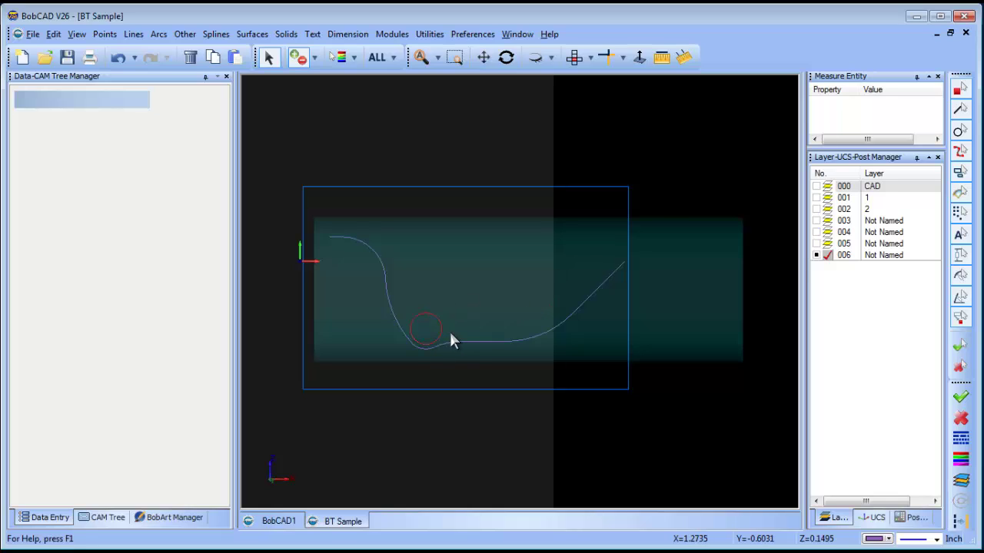
pyautogui.rightClick(450, 265)
pyautogui.click(499, 284)
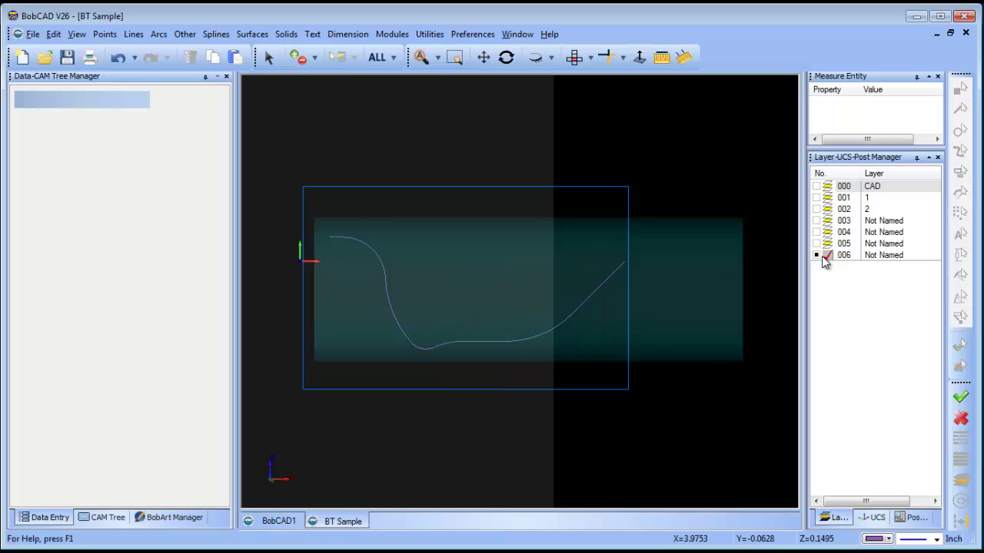
# Make the Top (X/Y) UCS active and show layers 004 and 005
pyautogui.click(885, 520)
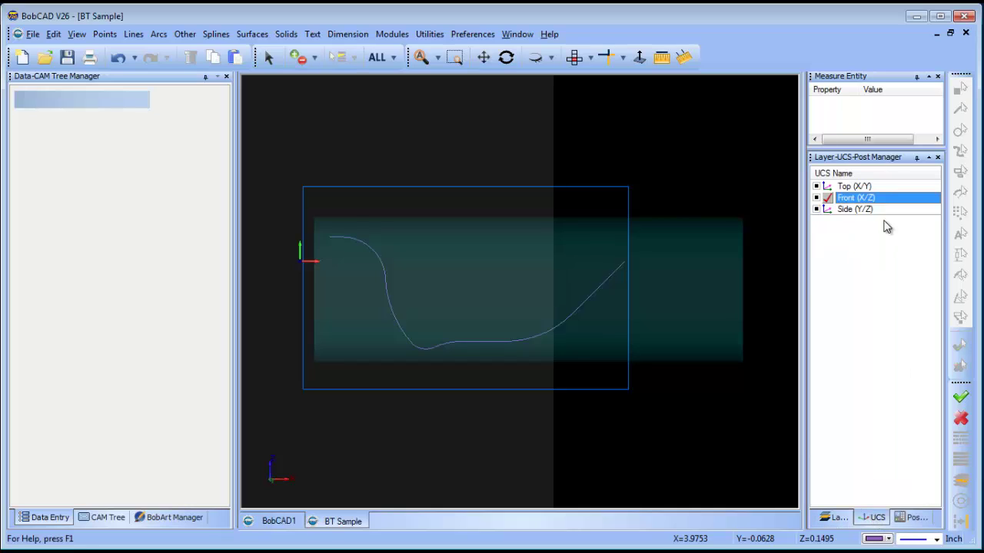
pyautogui.click(829, 187)
pyautogui.click(835, 520)
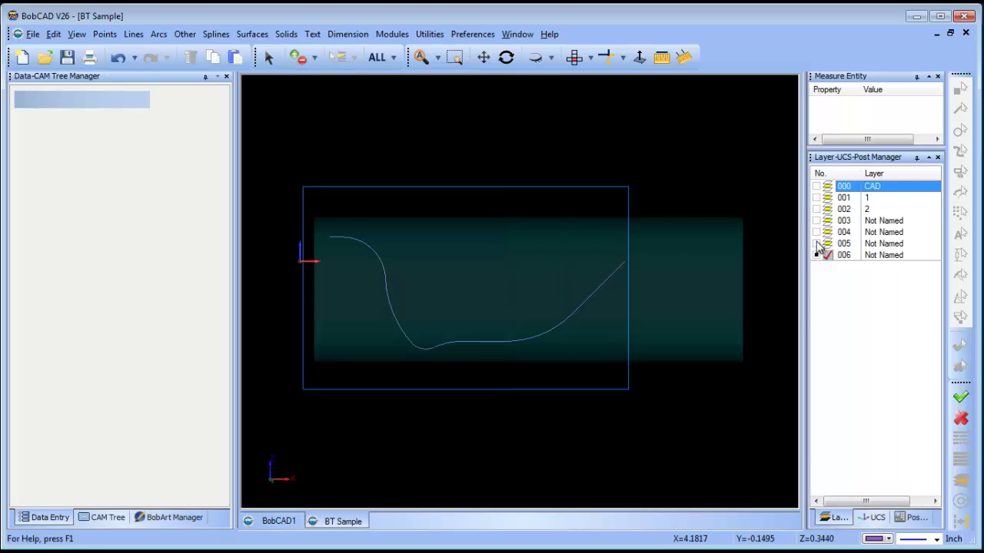
pyautogui.click(818, 244)
pyautogui.click(816, 233)
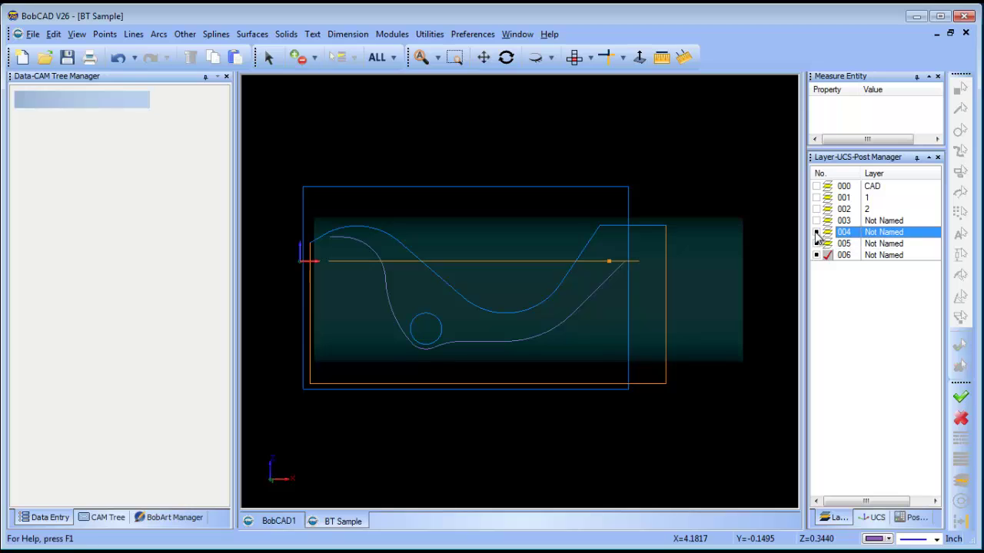
# Review the geometry on layers 003, 2, 1 and CAD by showing and hiding each one in an angled view
pyautogui.click(505, 57)
pyautogui.moveTo(527, 263); pyautogui.dragTo(531, 300)
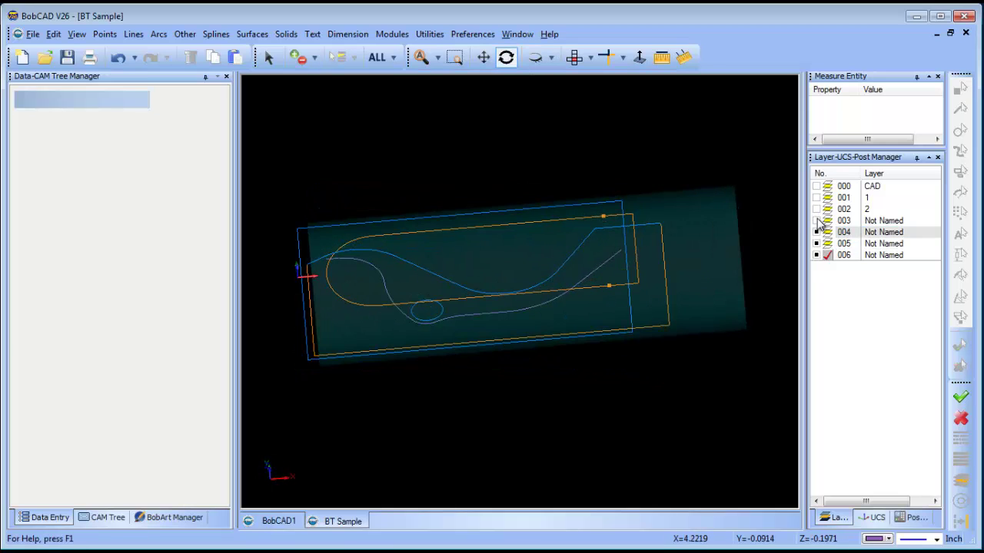
pyautogui.click(817, 221)
pyautogui.click(817, 220)
pyautogui.click(816, 209)
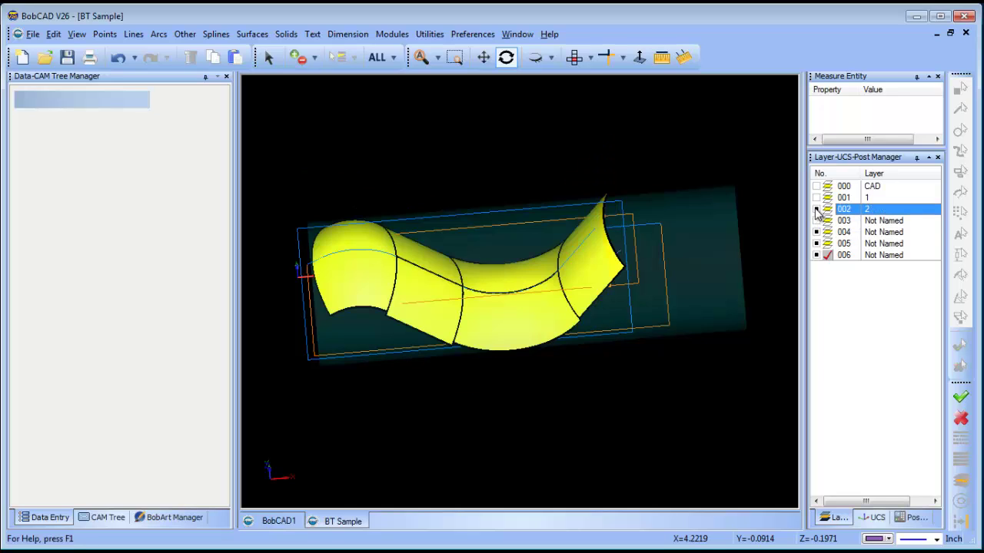
pyautogui.click(816, 209)
pyautogui.click(817, 197)
pyautogui.click(816, 198)
pyautogui.click(816, 186)
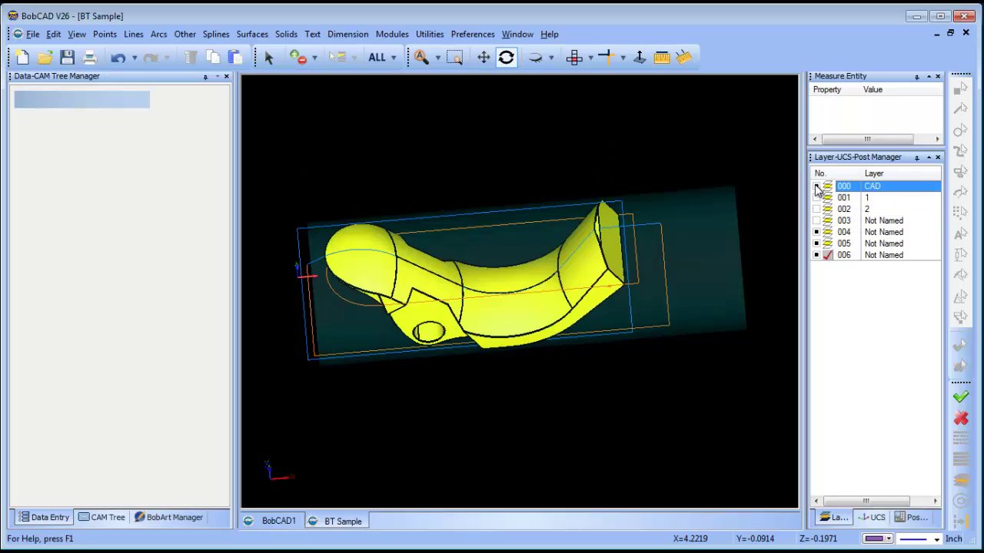
pyautogui.click(816, 186)
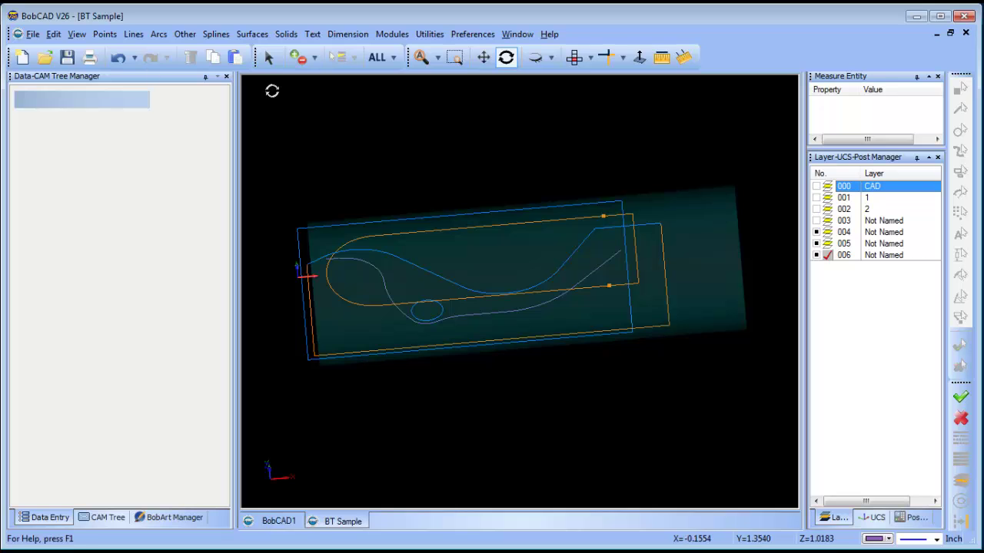